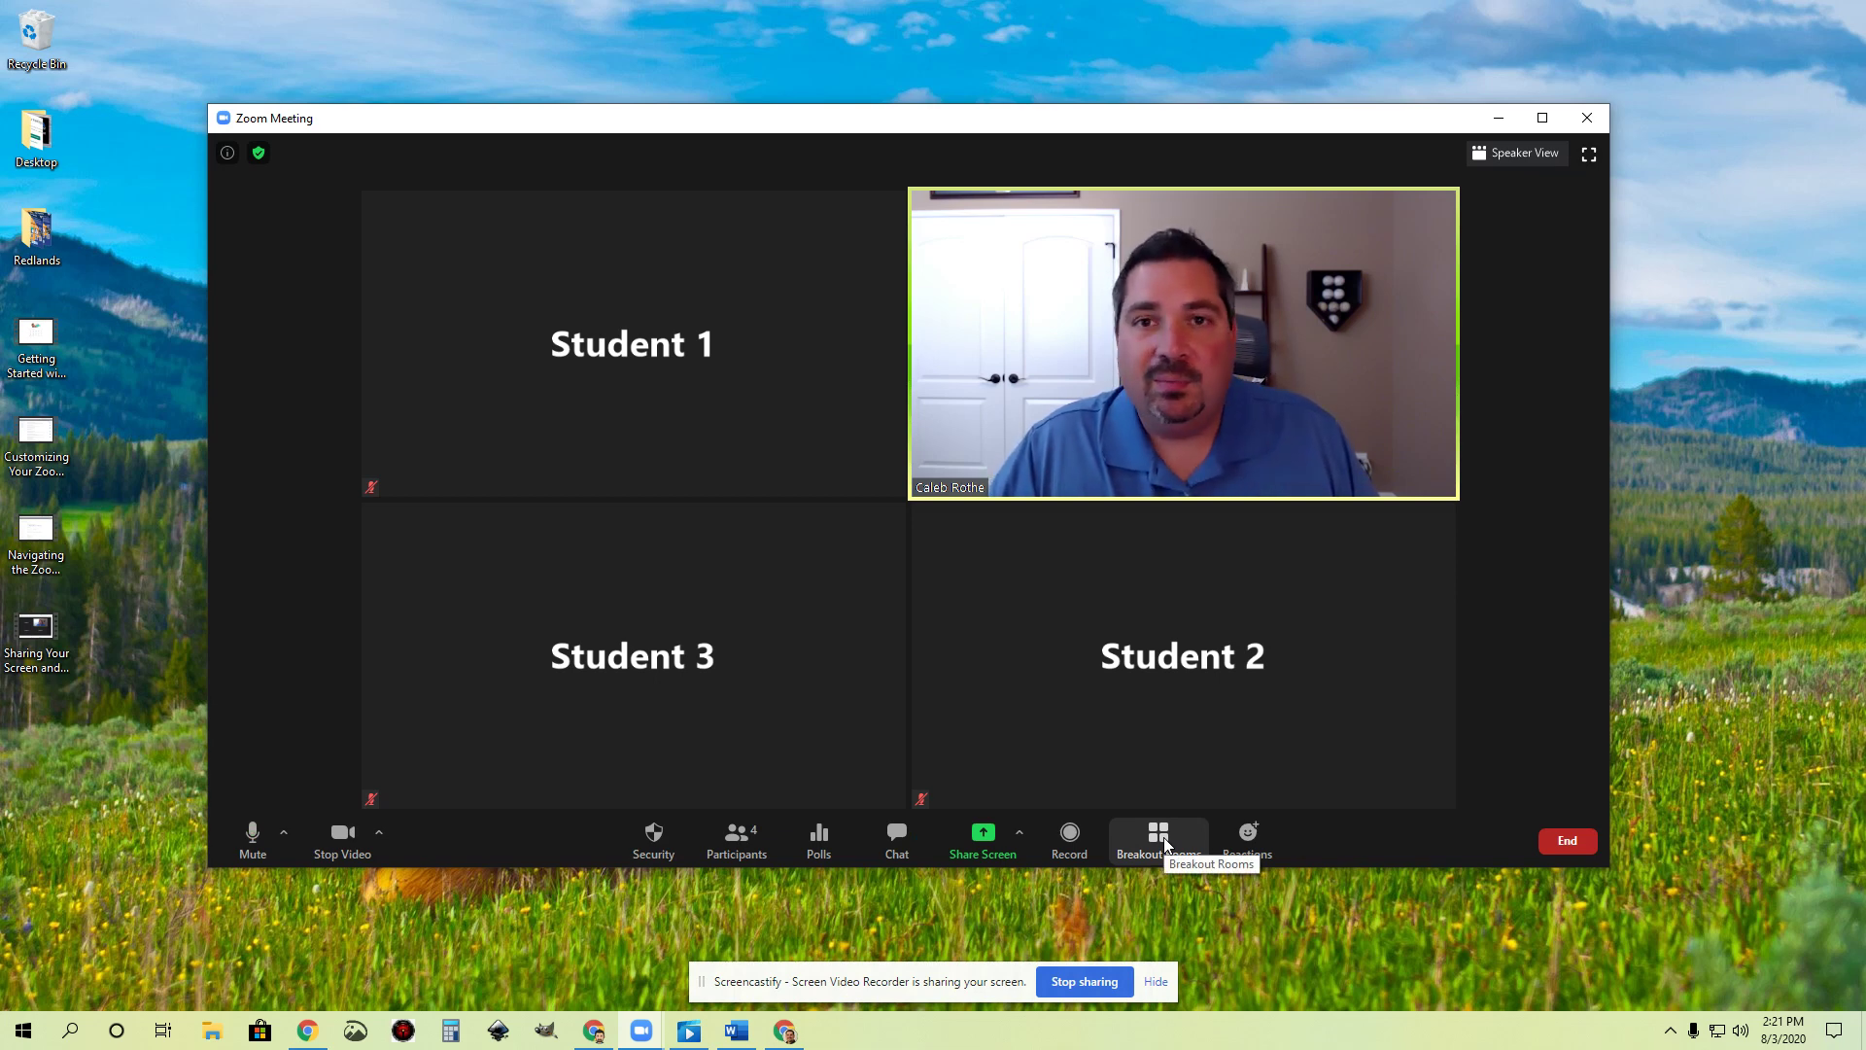
# - Open the breakout room setup and move its window up and left
pyautogui.moveTo(1352, 775)
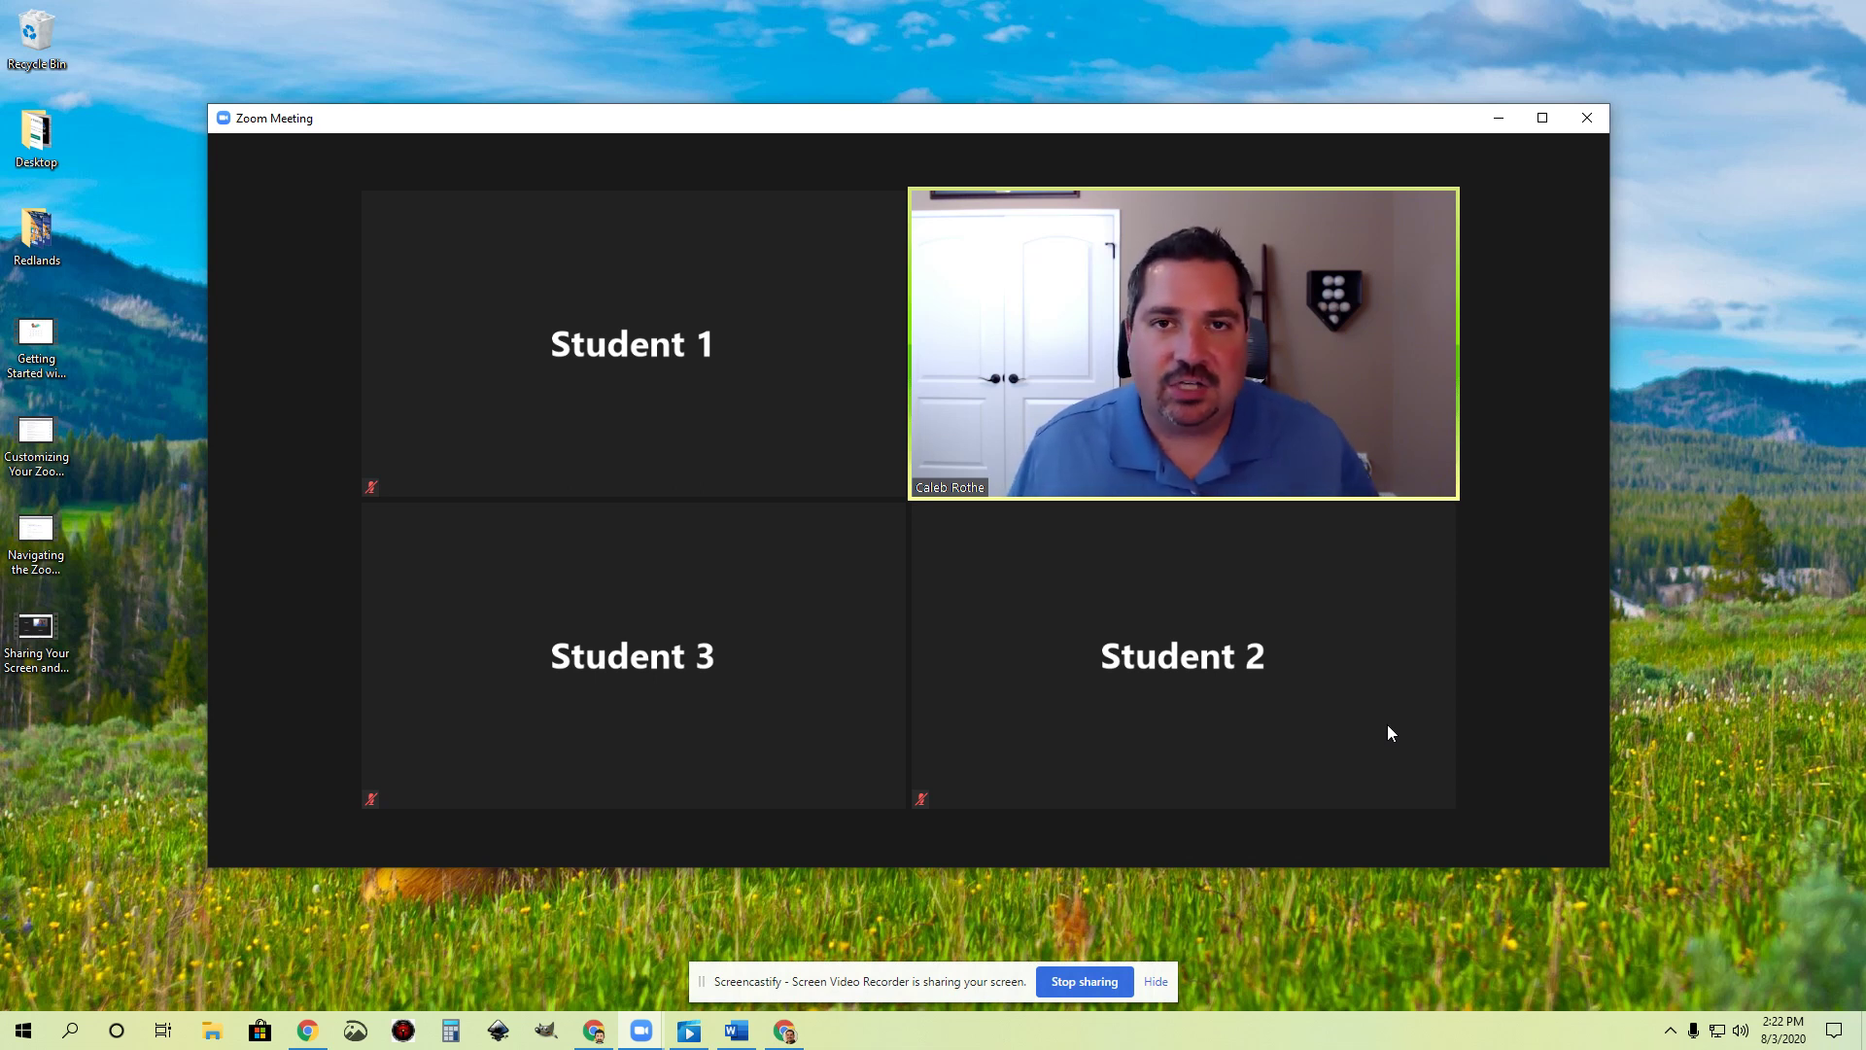
pyautogui.moveTo(1477, 636)
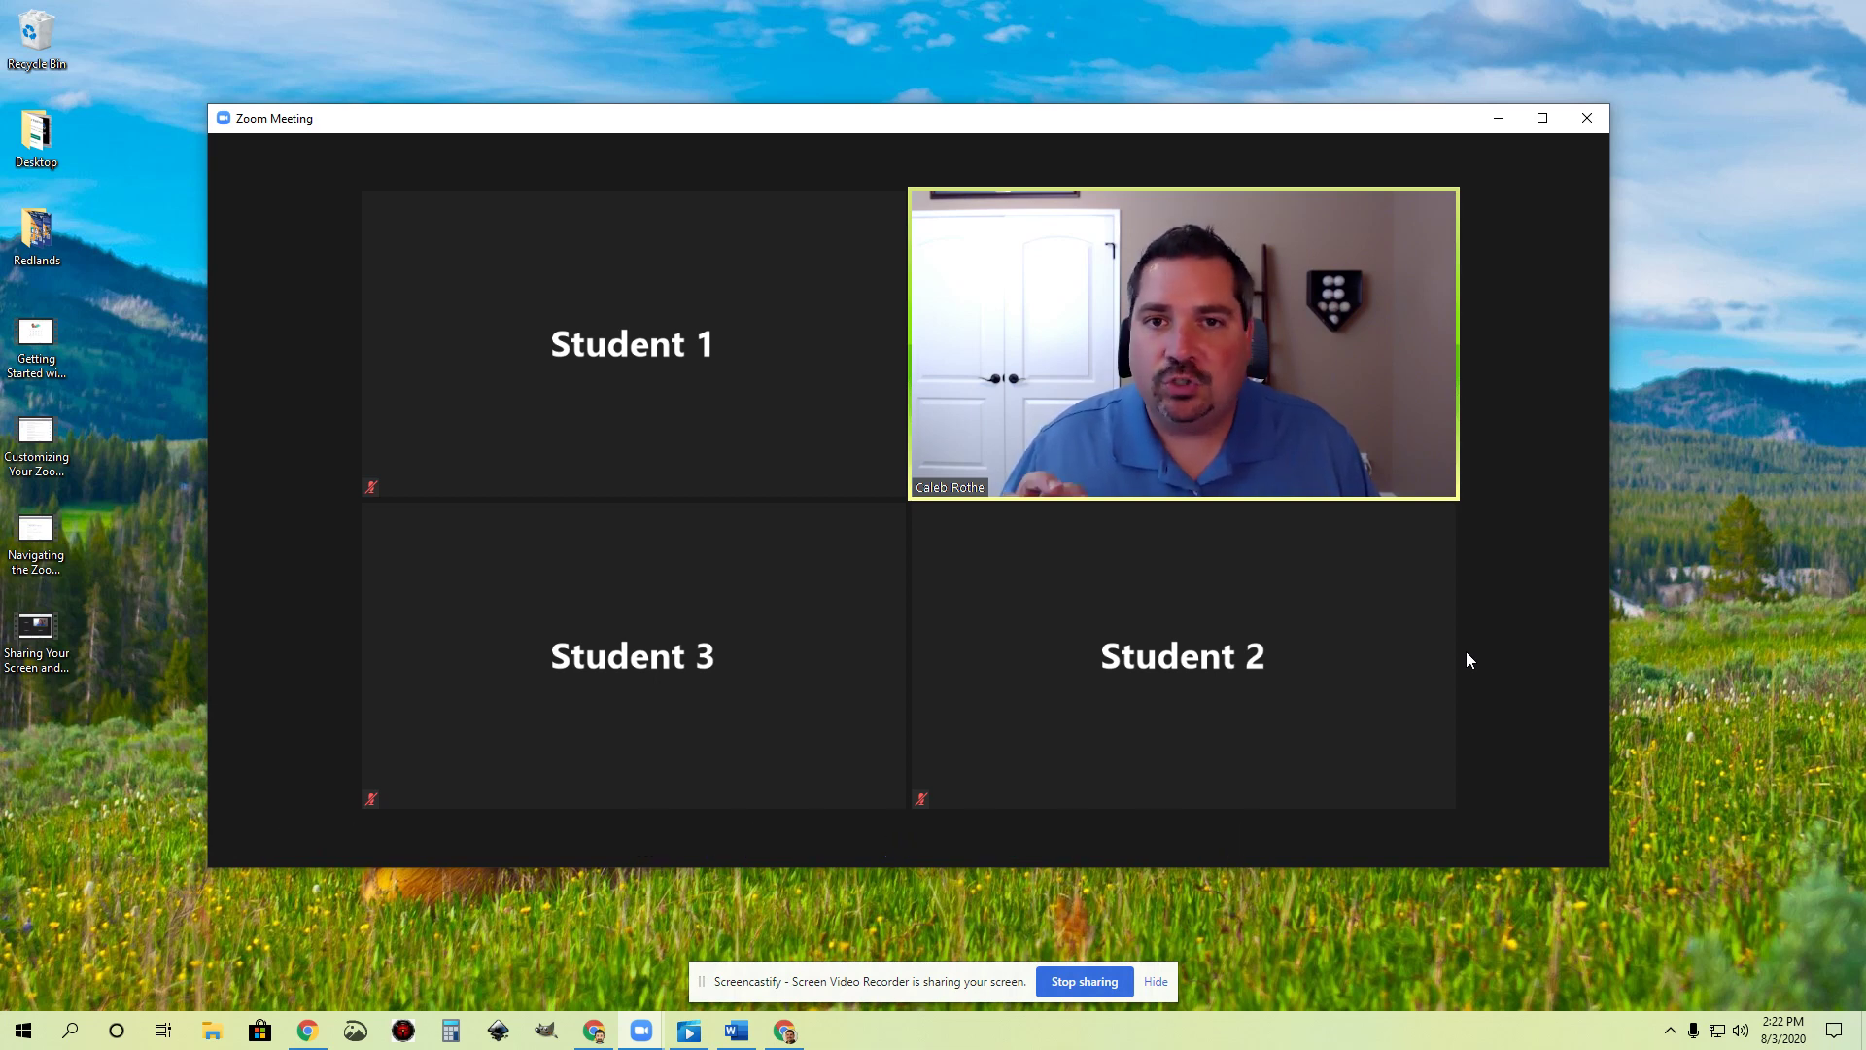
pyautogui.moveTo(1433, 681)
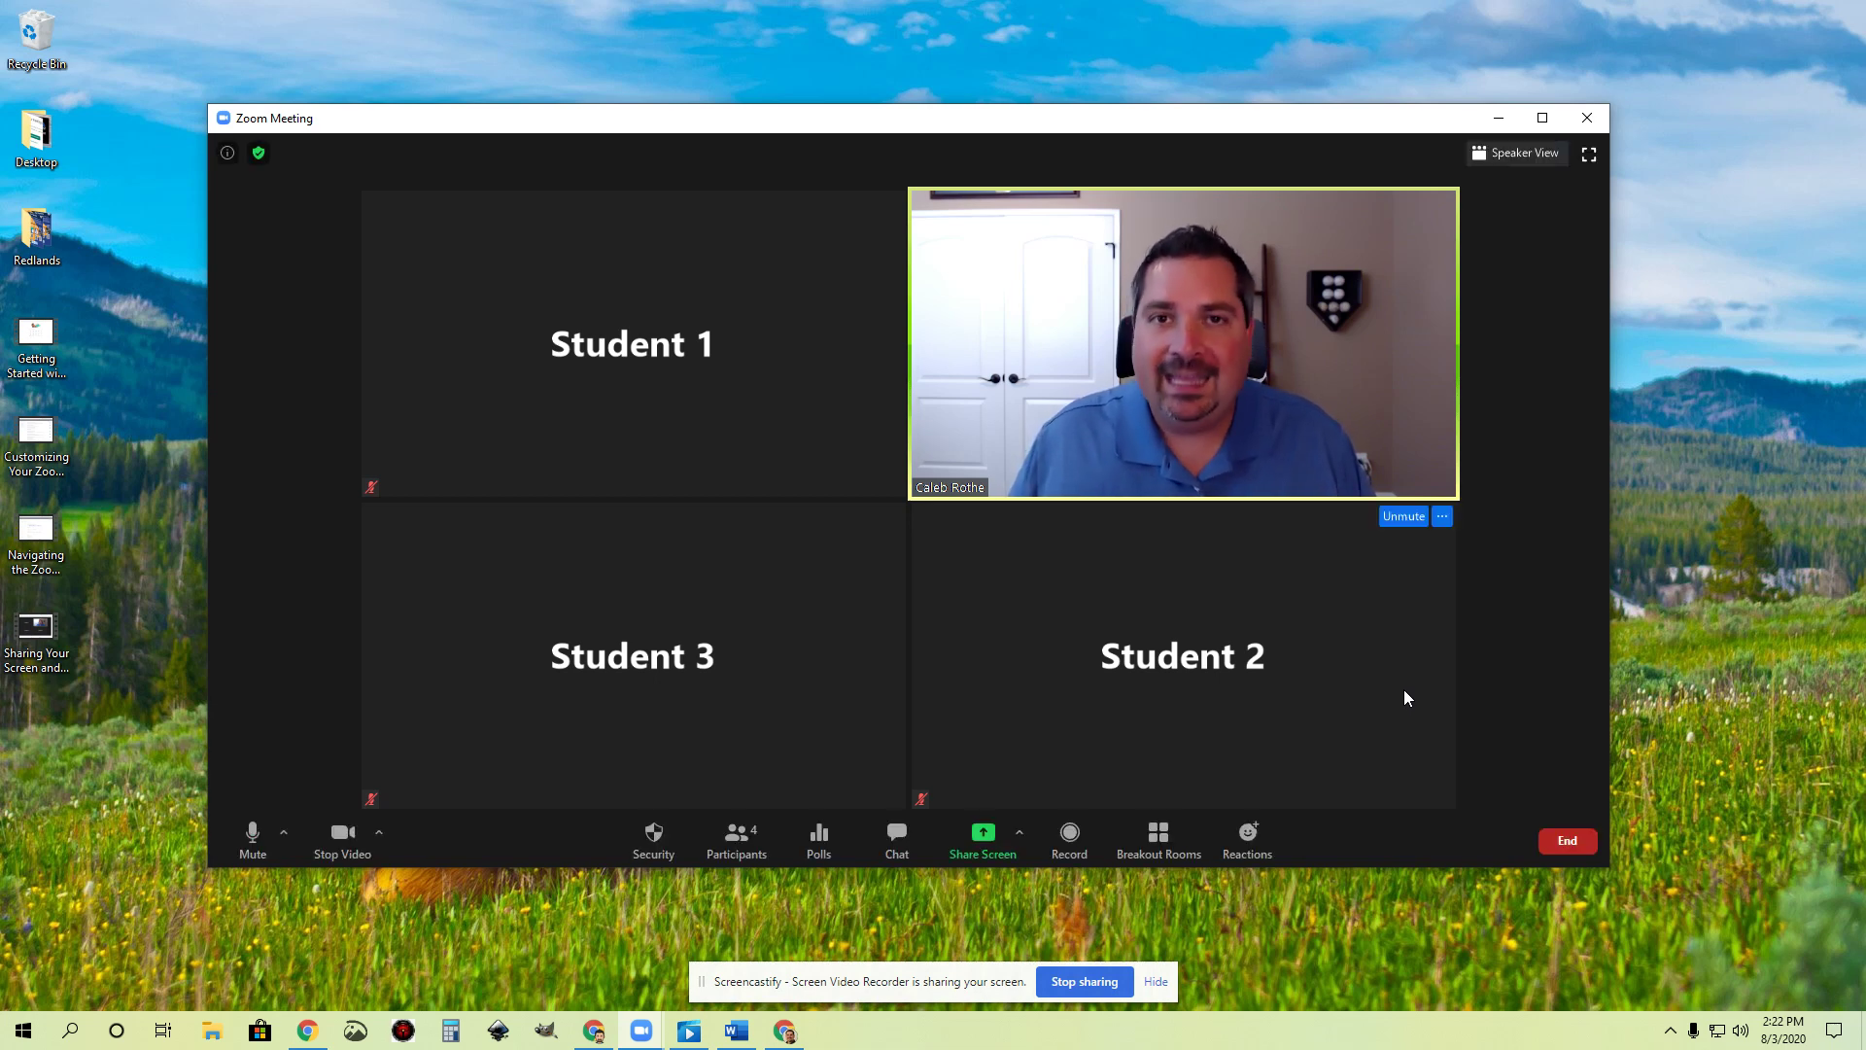
pyautogui.click(1159, 836)
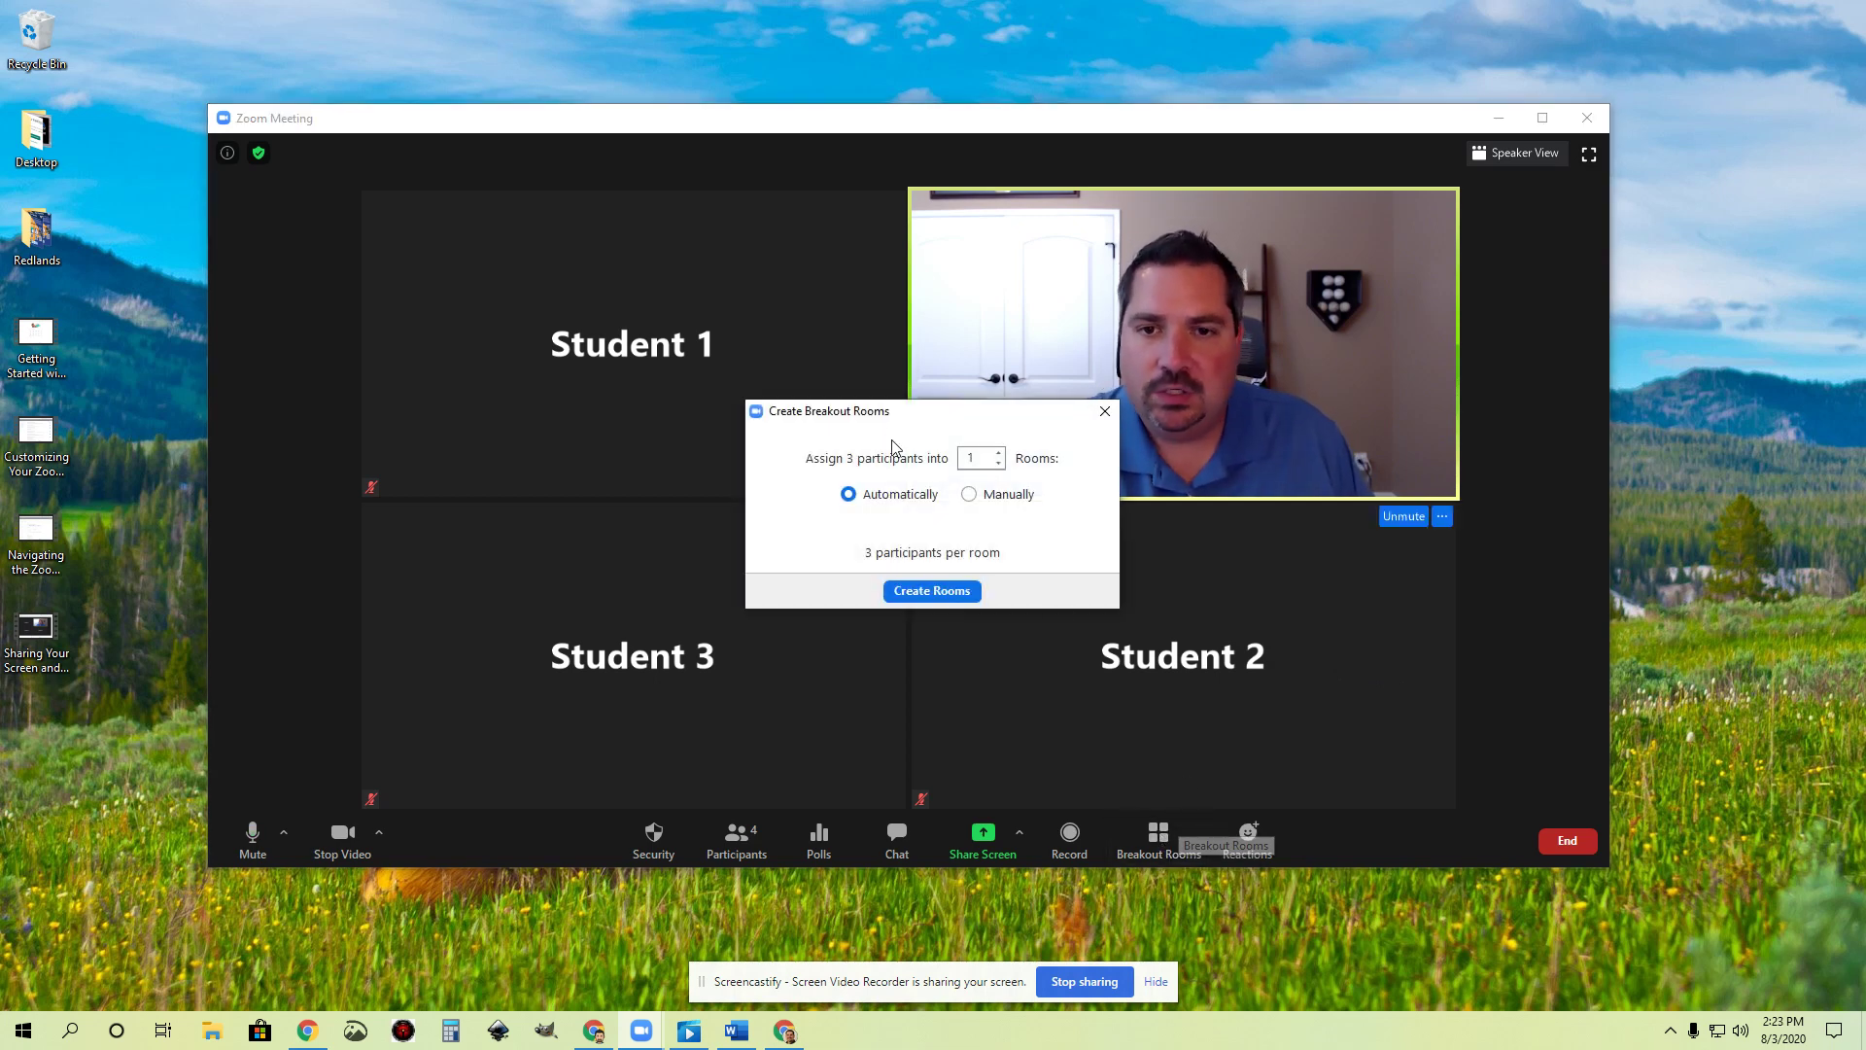
pyautogui.moveTo(920, 418); pyautogui.dragTo(868, 375)
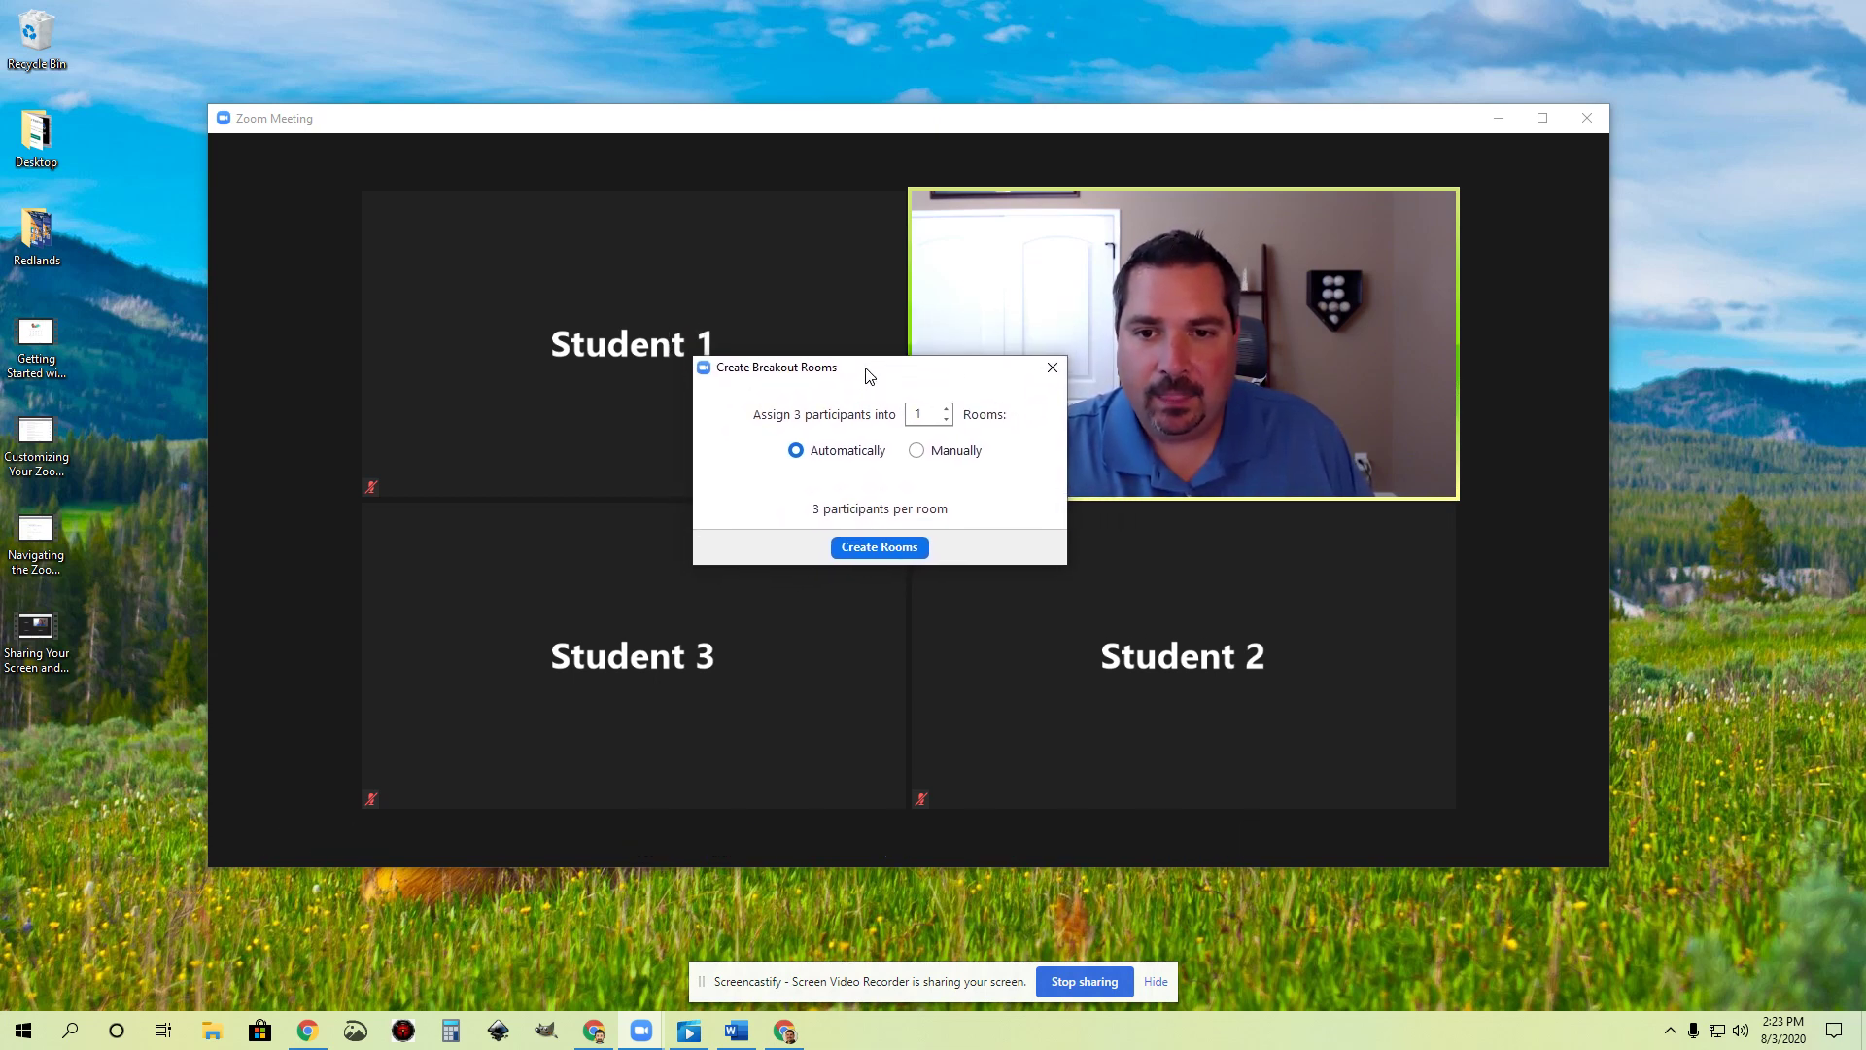
# - Create 2 rooms with the 3 participants assigned automatically
pyautogui.click(946, 410)
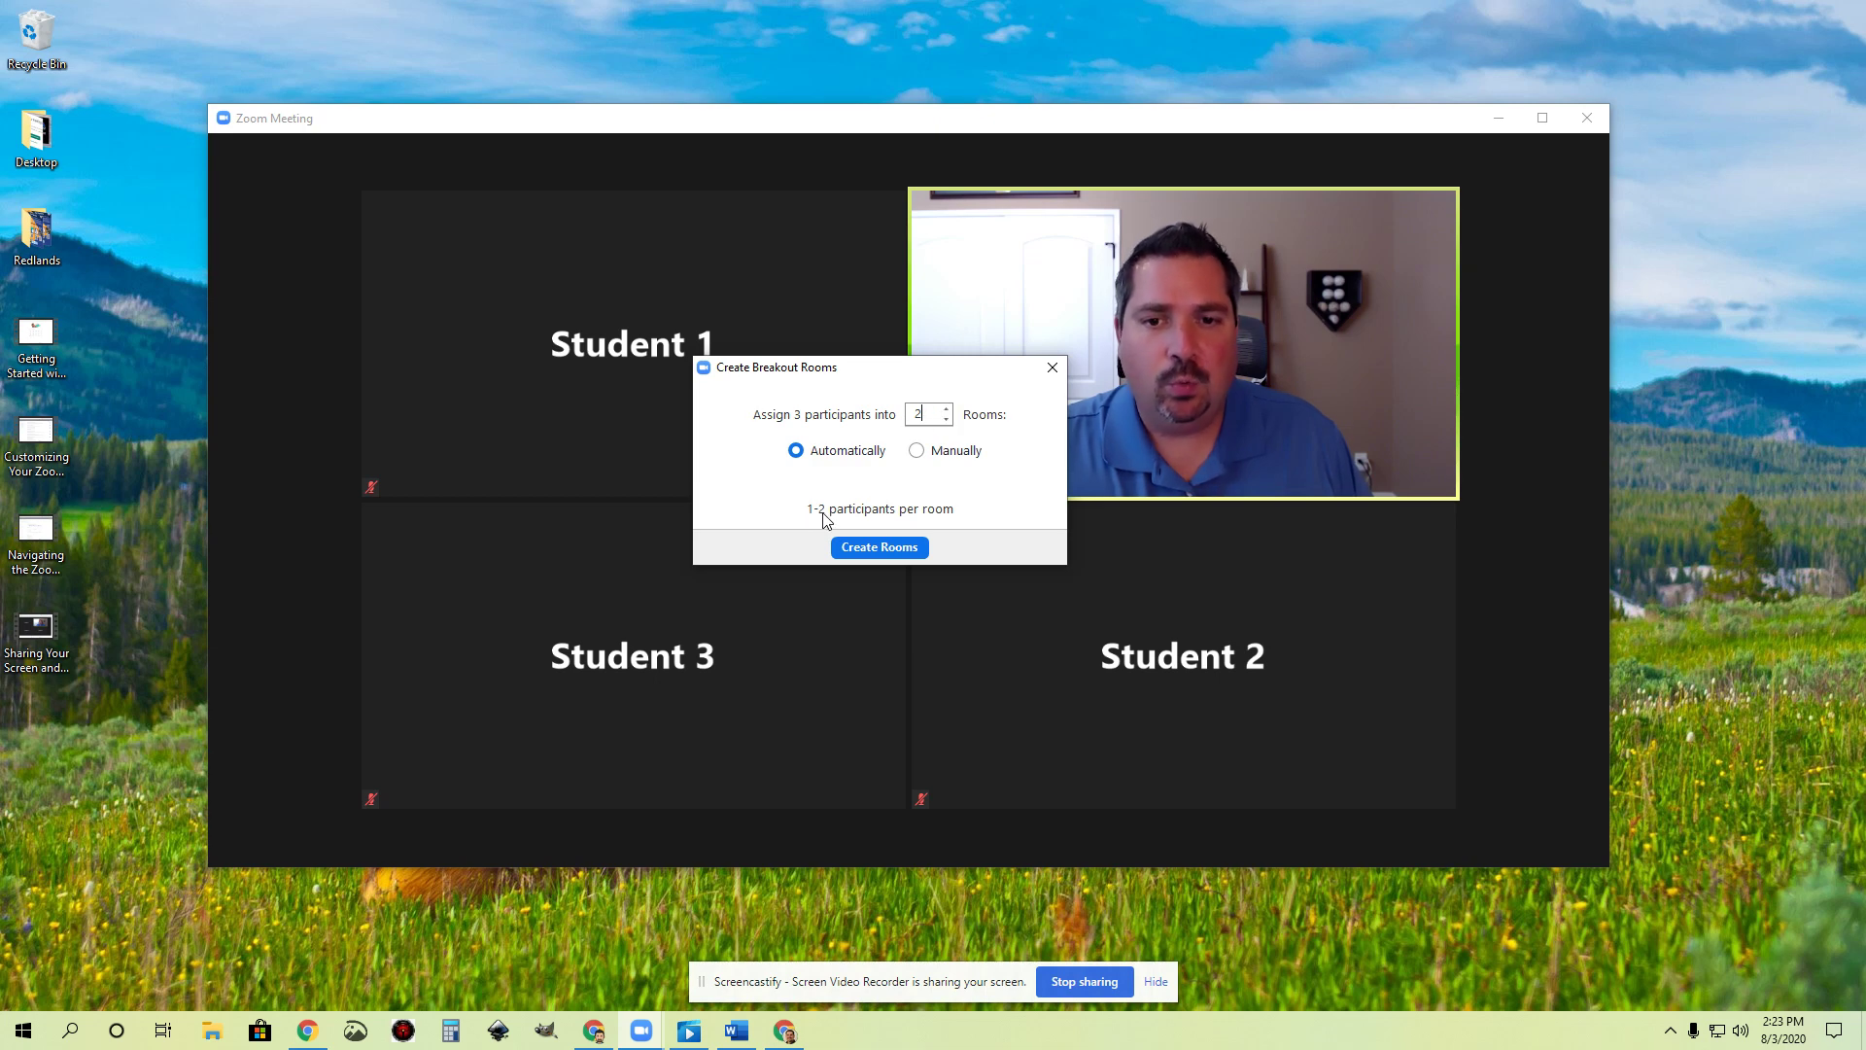
pyautogui.click(947, 410)
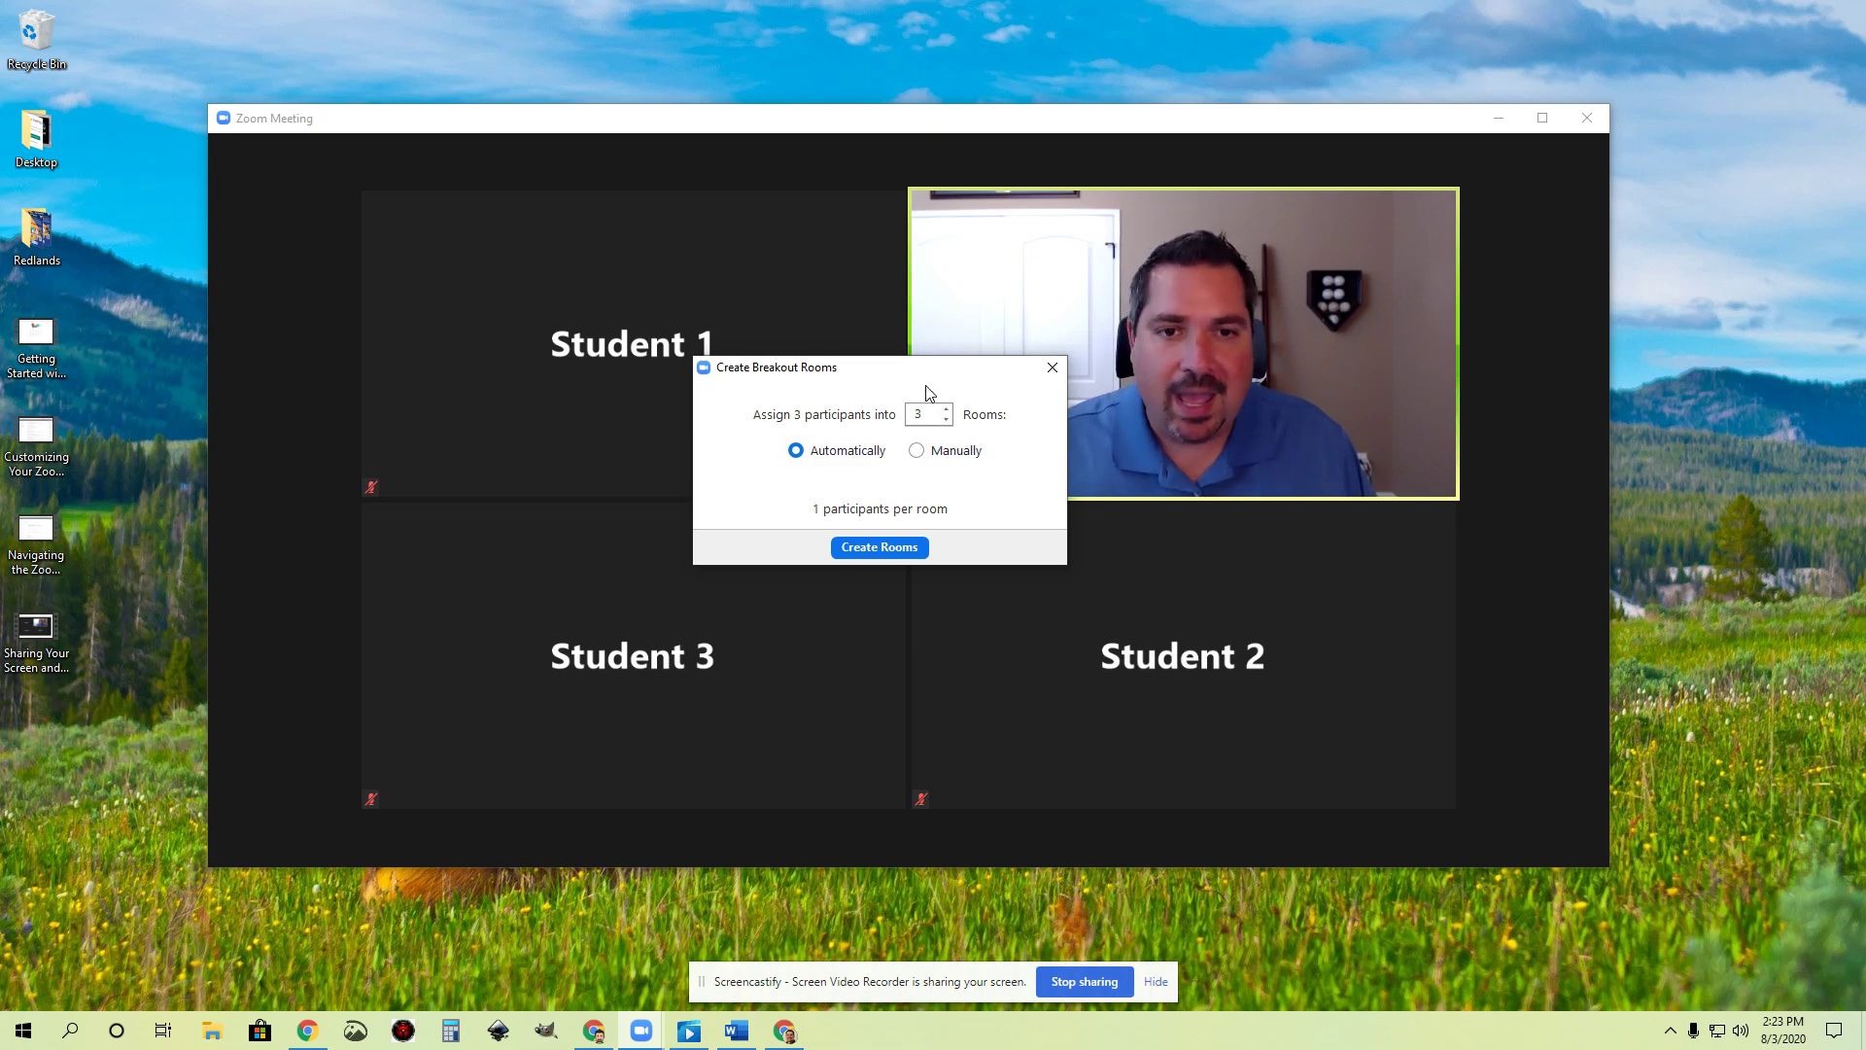
pyautogui.click(946, 420)
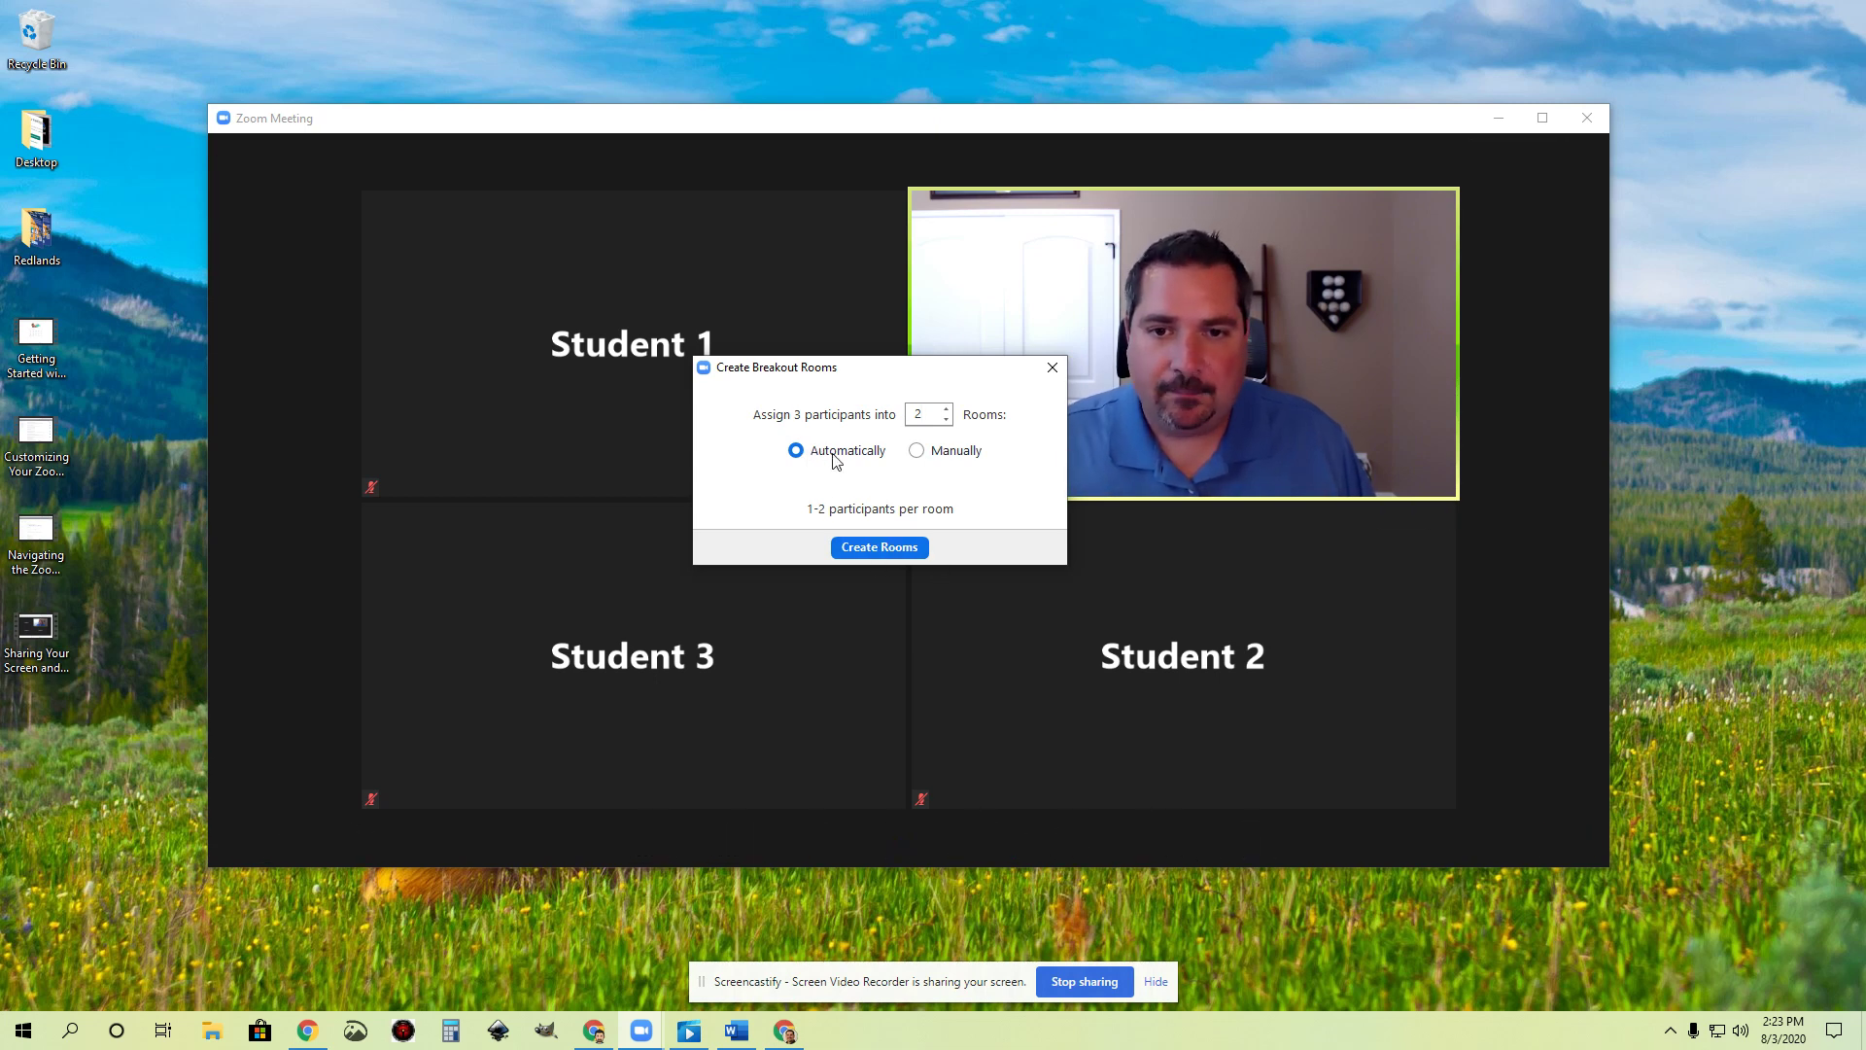
pyautogui.click(944, 454)
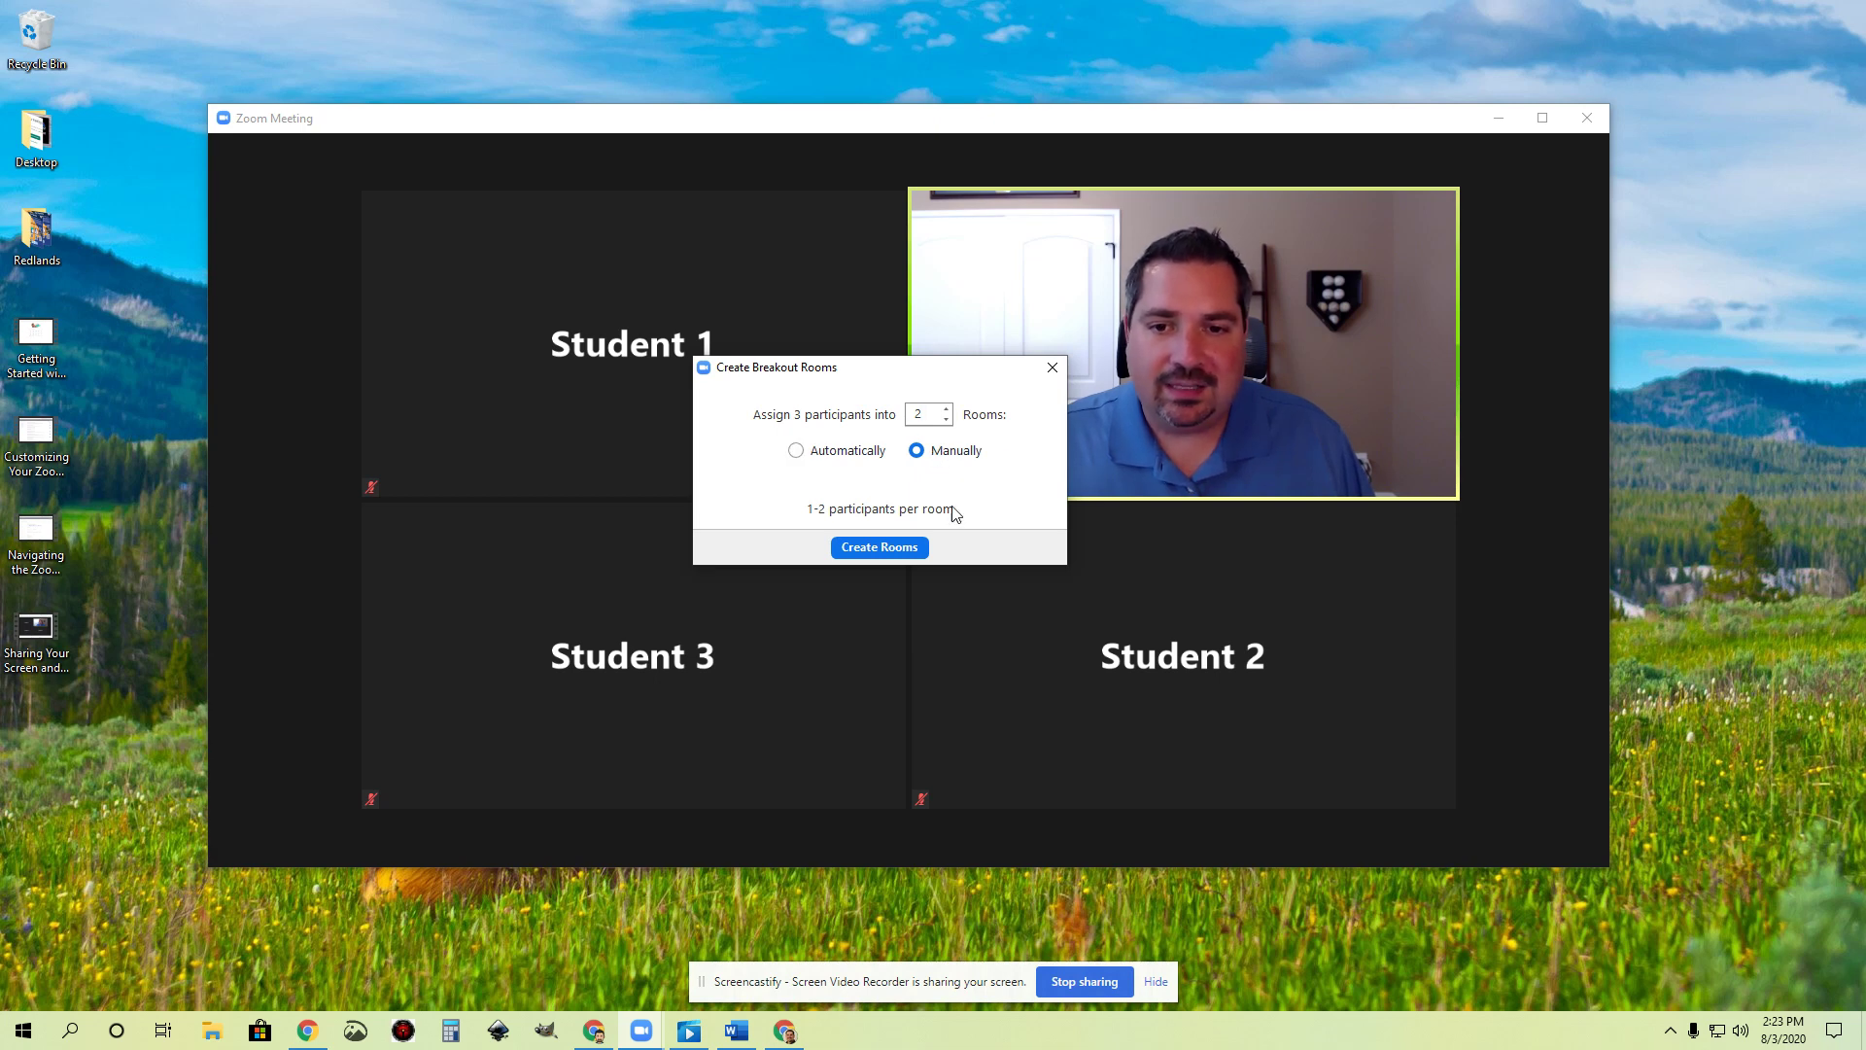
pyautogui.click(822, 453)
pyautogui.click(878, 548)
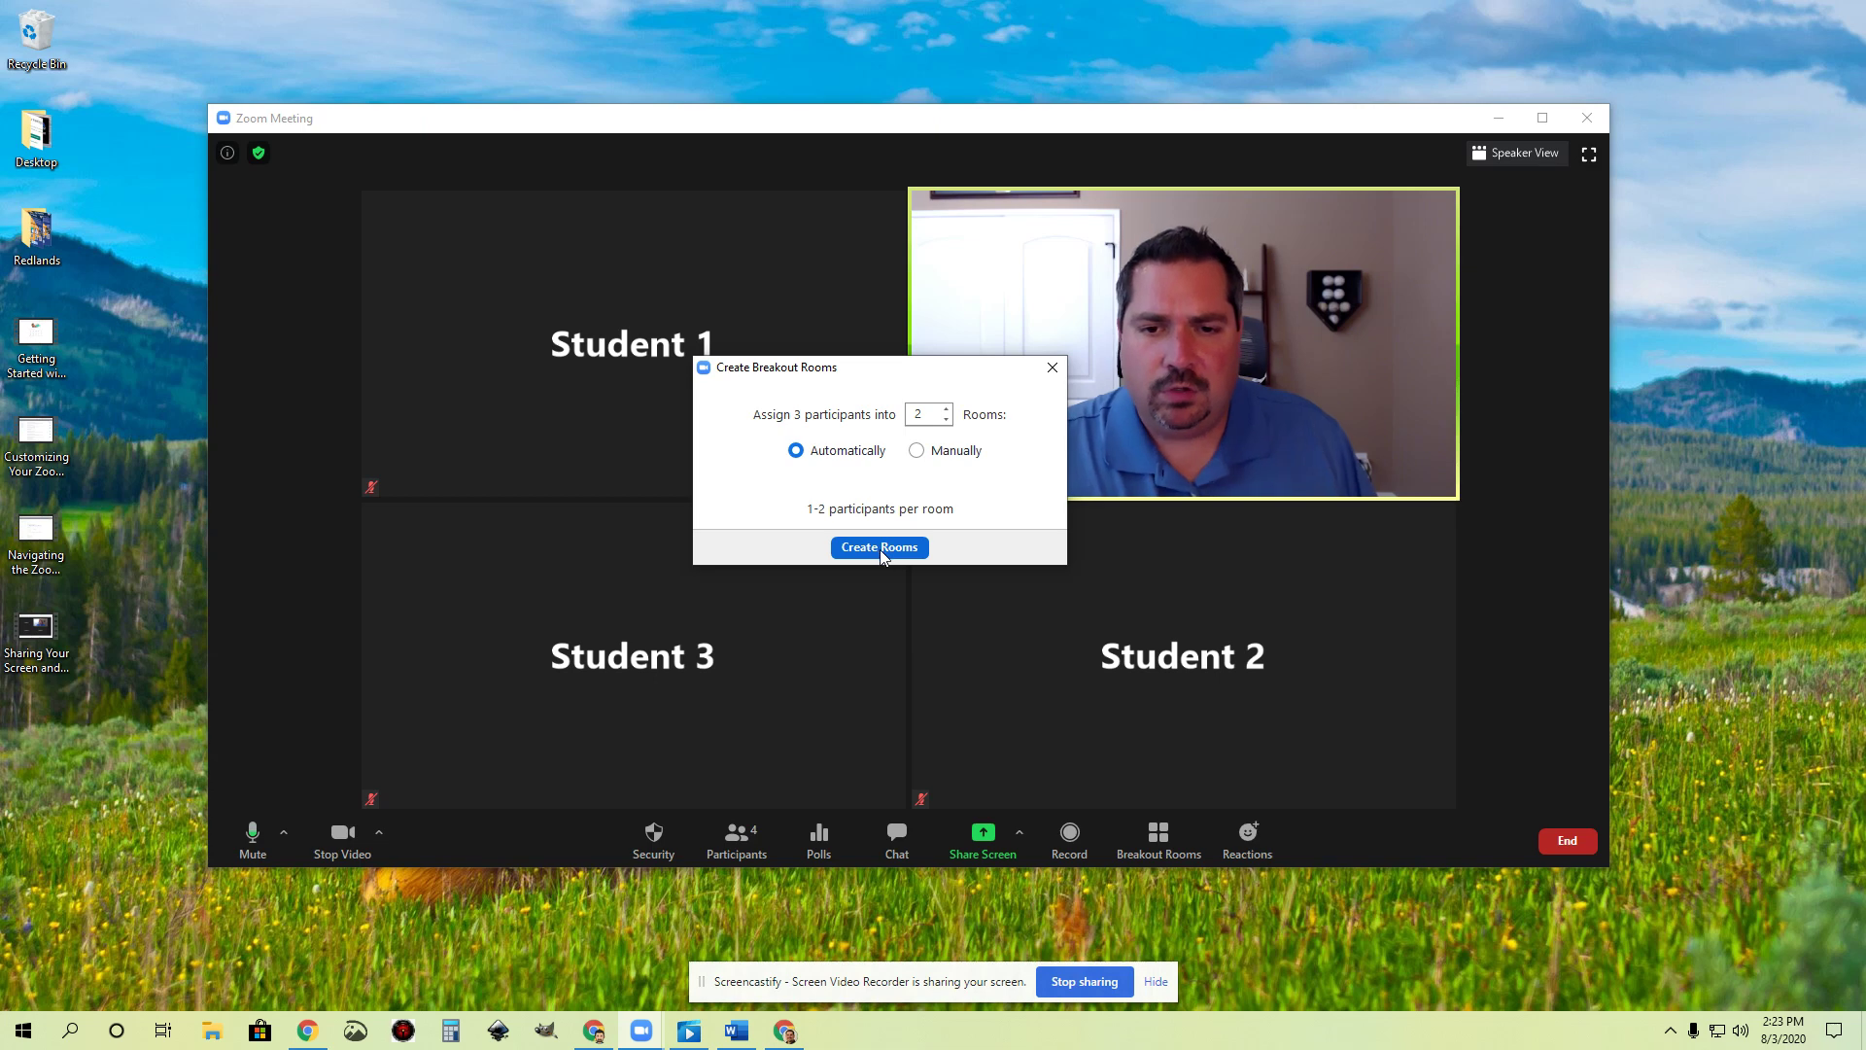
# - Move Student 1 into Breakout Room 2
pyautogui.moveTo(829, 308)
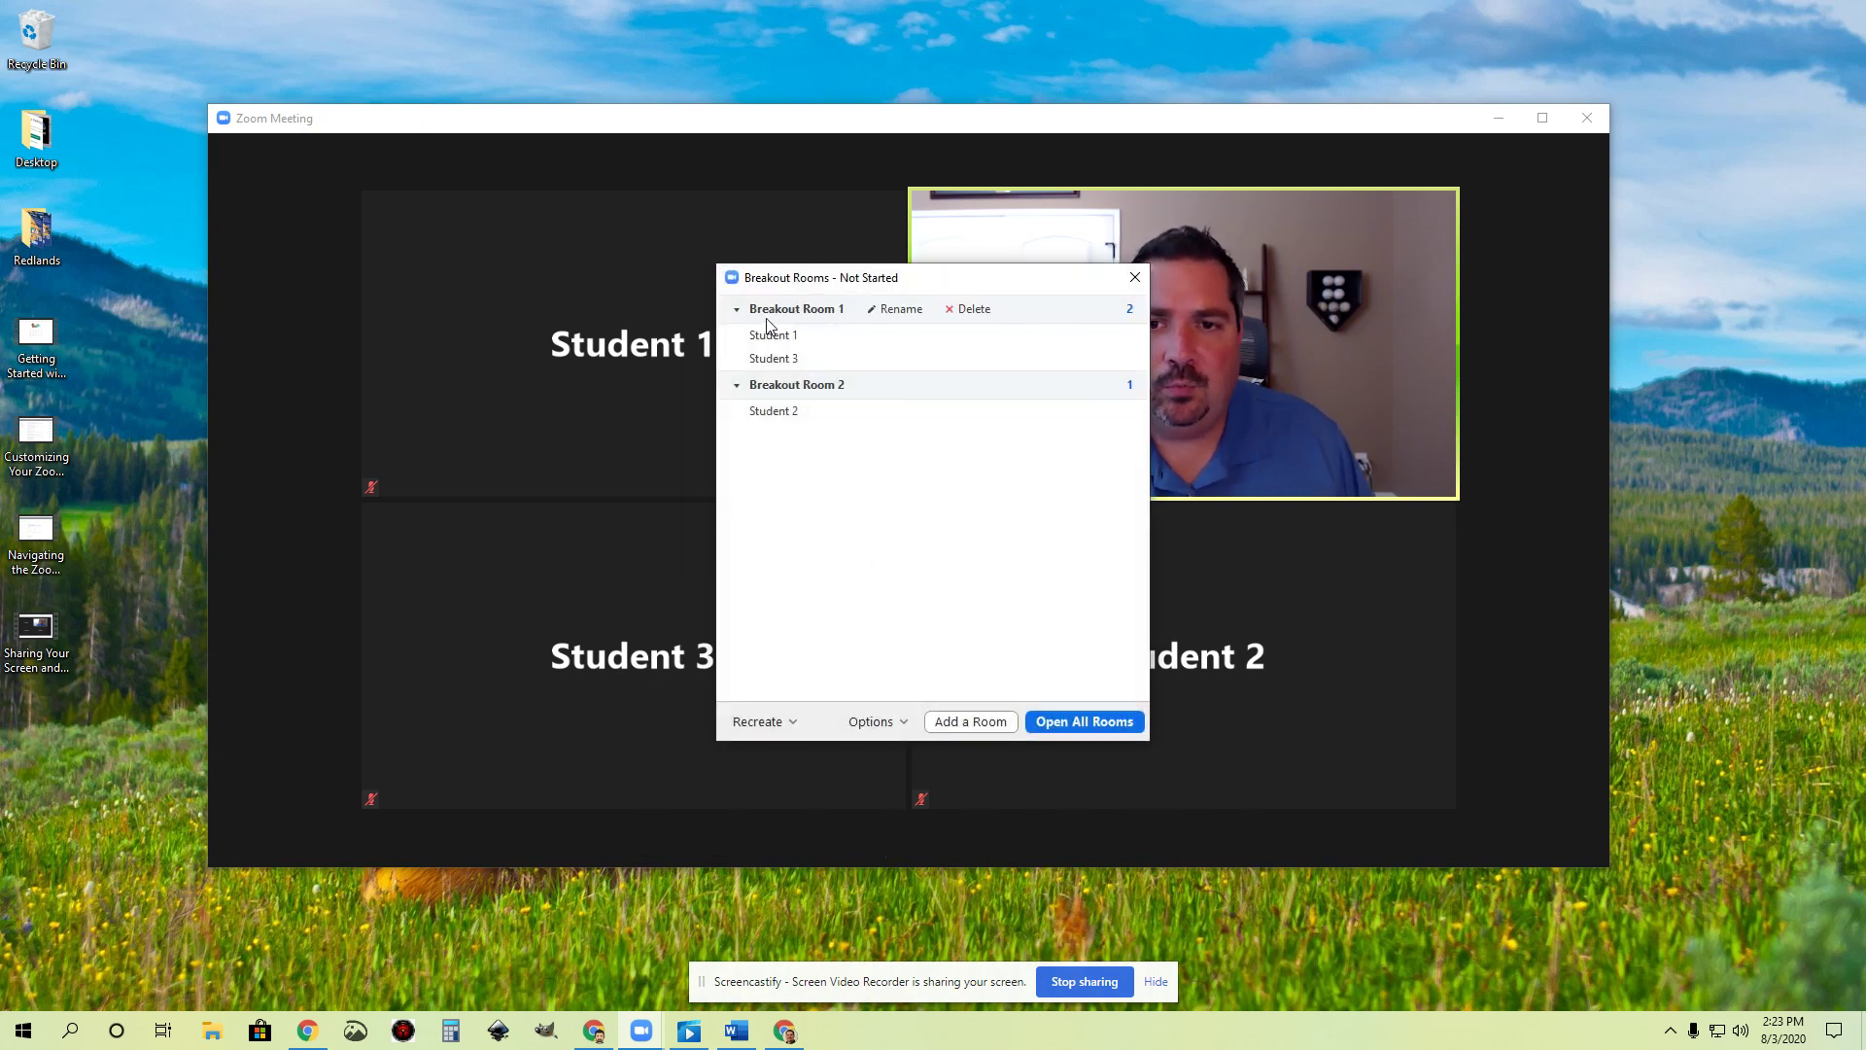
pyautogui.moveTo(768, 385)
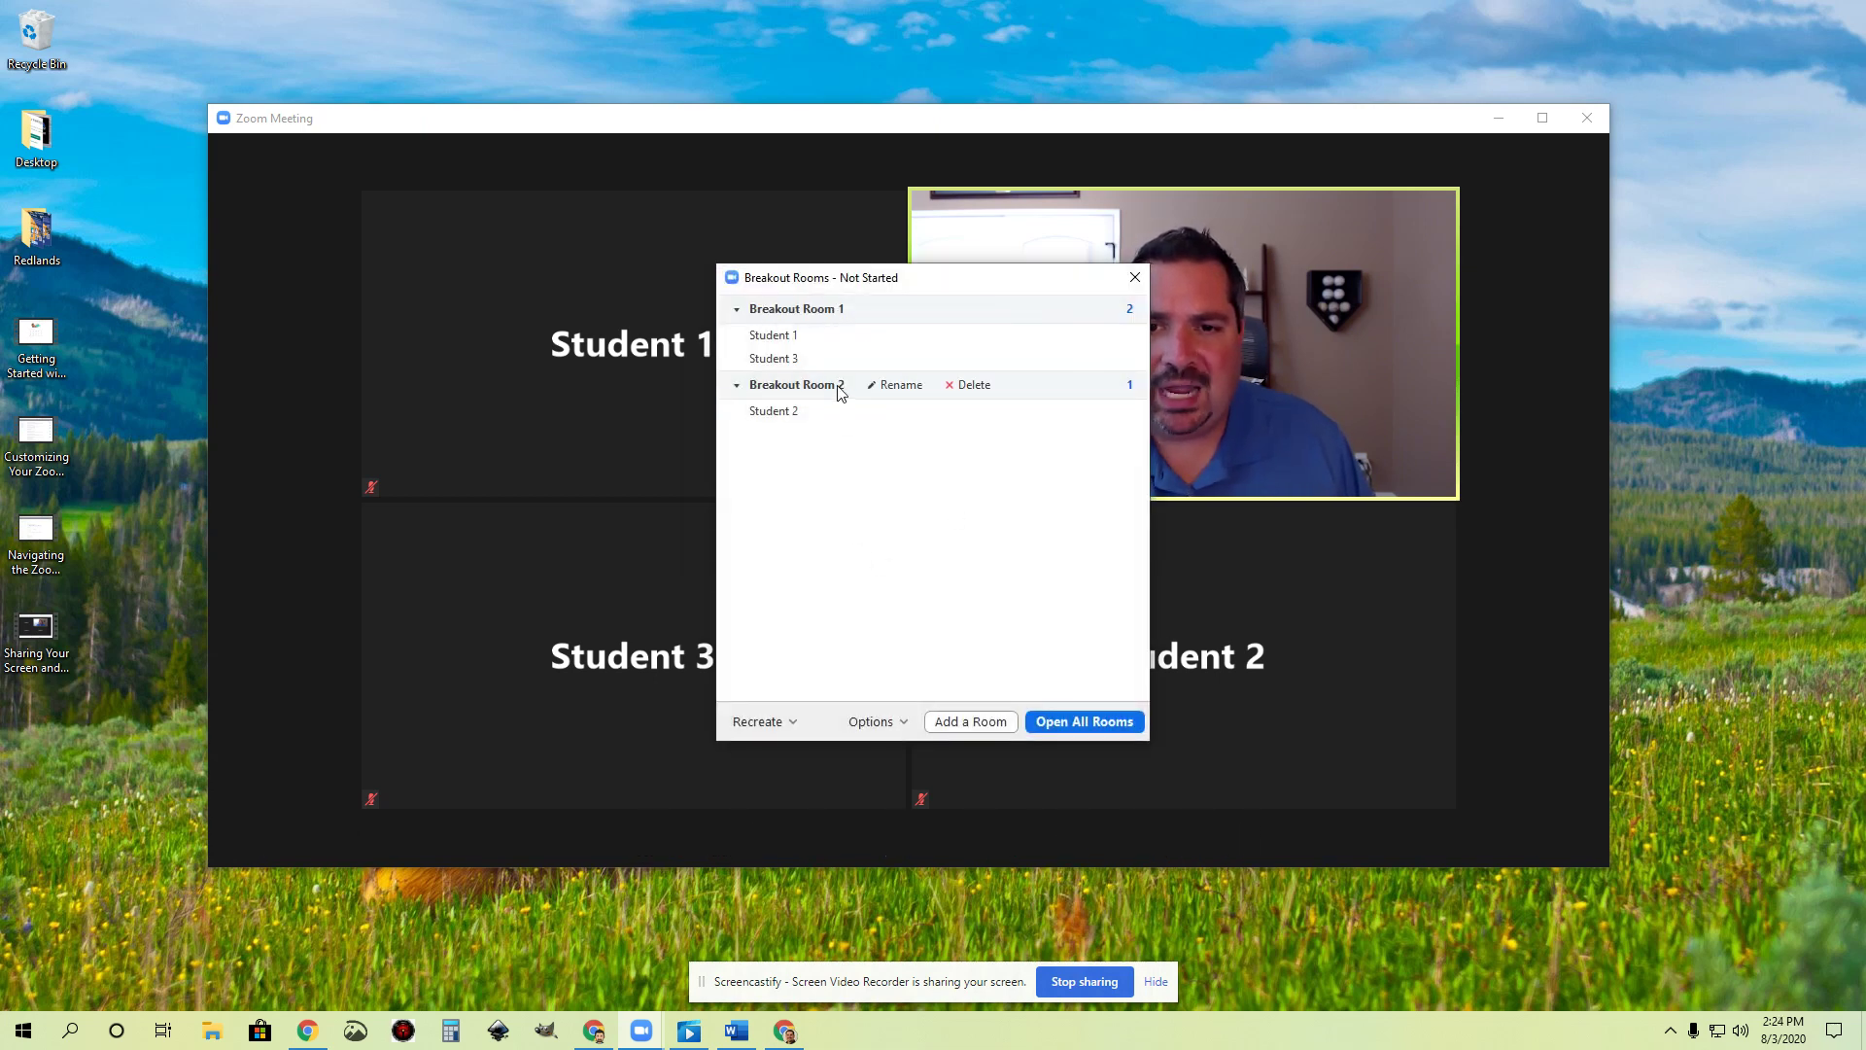
pyautogui.moveTo(797, 340)
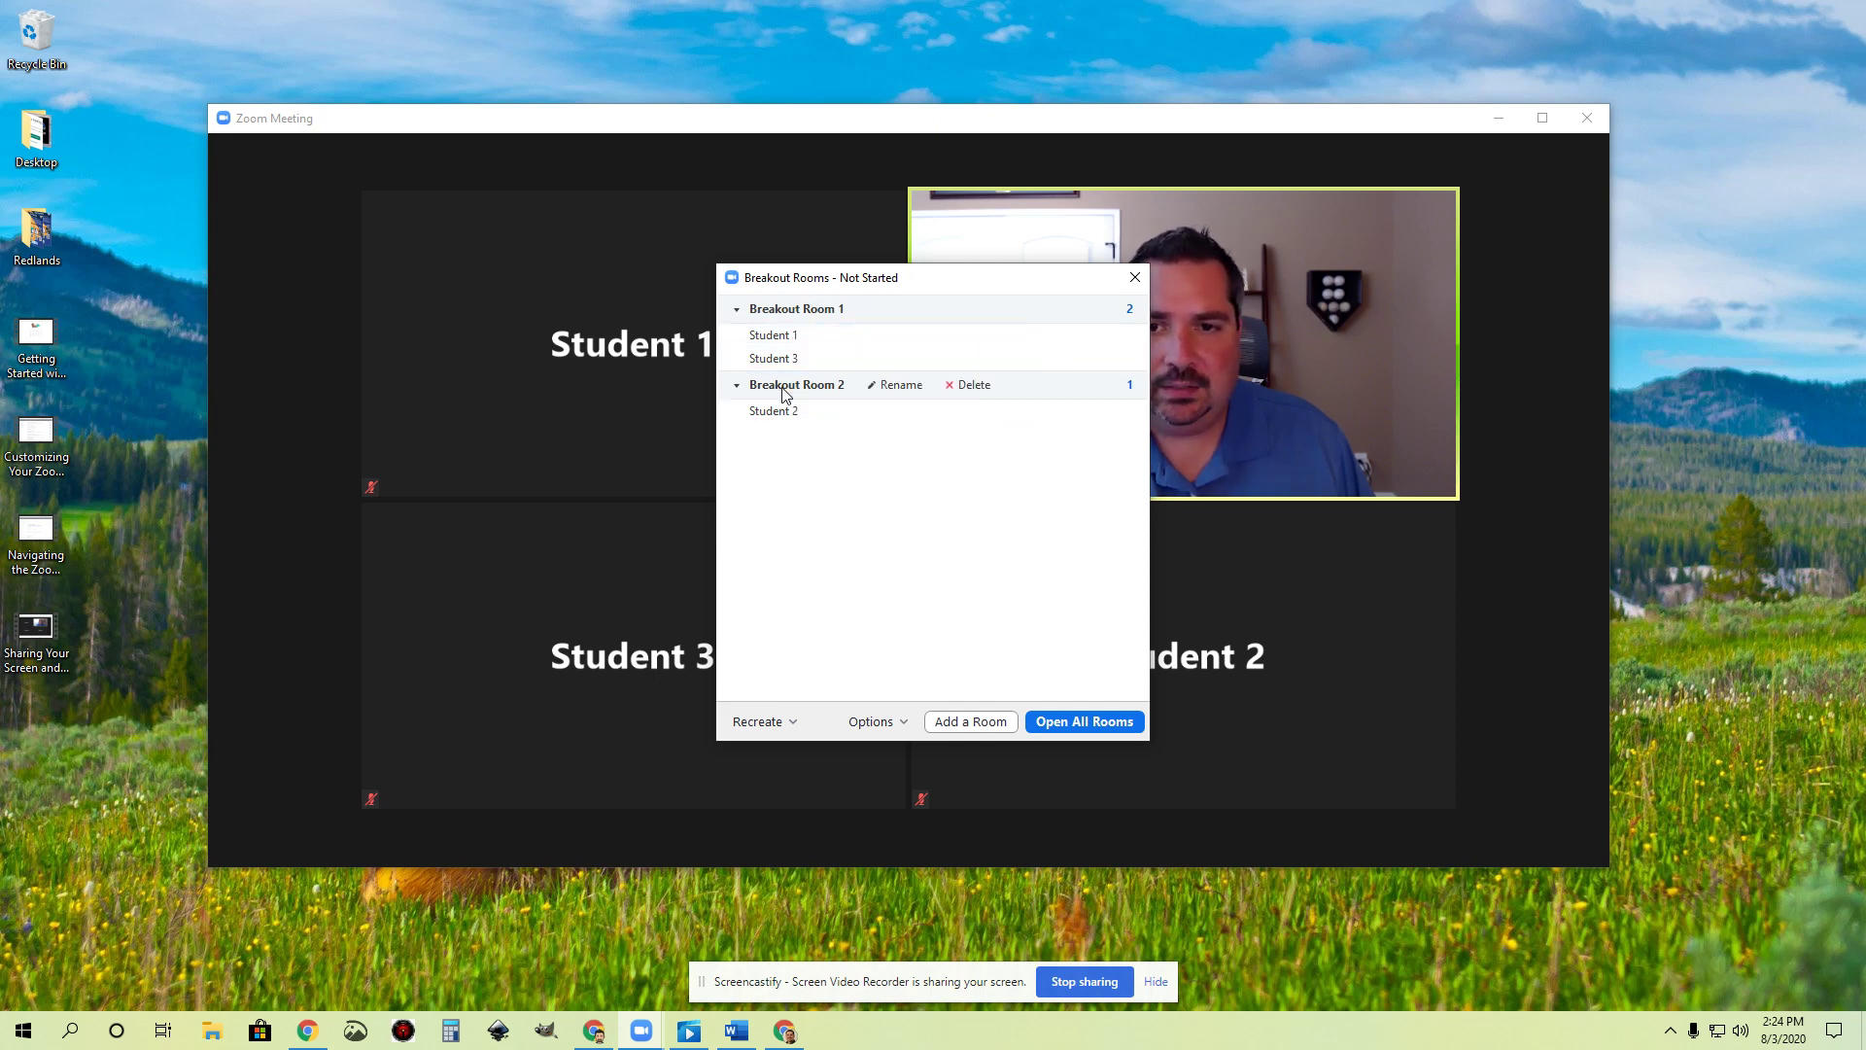
pyautogui.moveTo(795, 416)
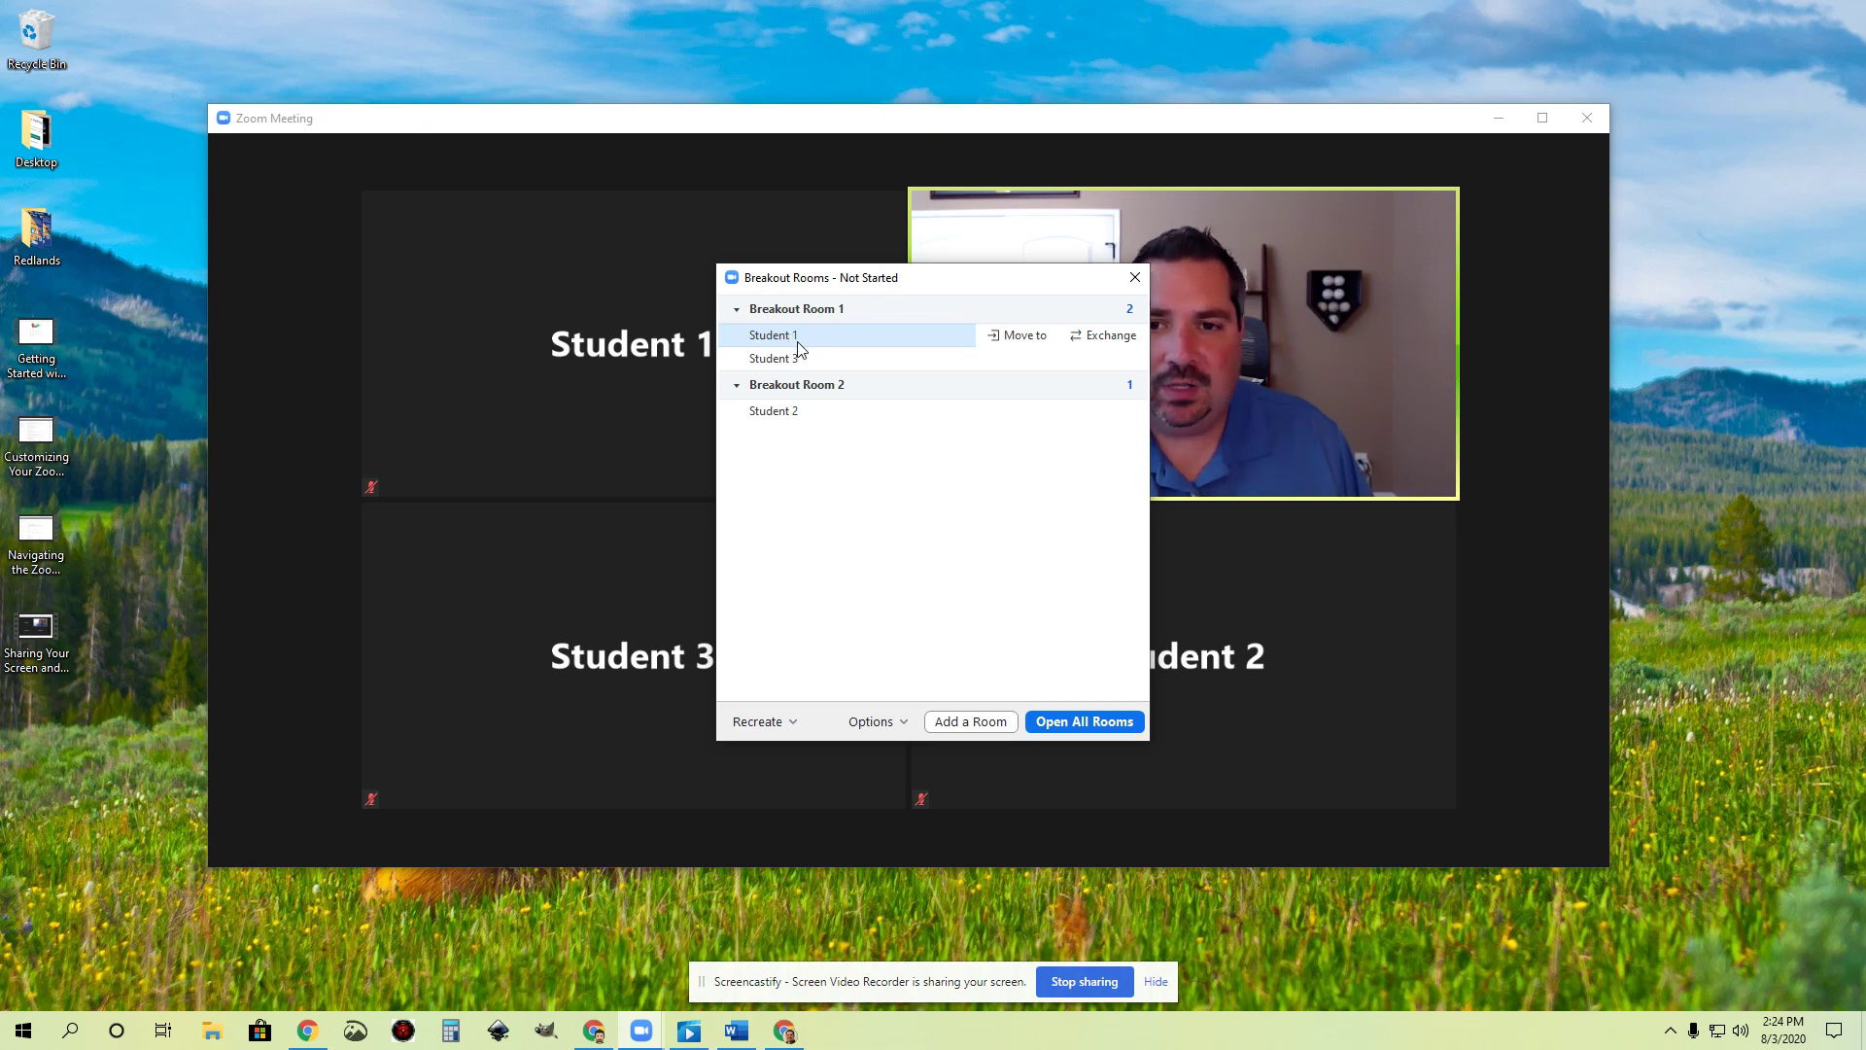
pyautogui.click(1017, 340)
pyautogui.click(1113, 340)
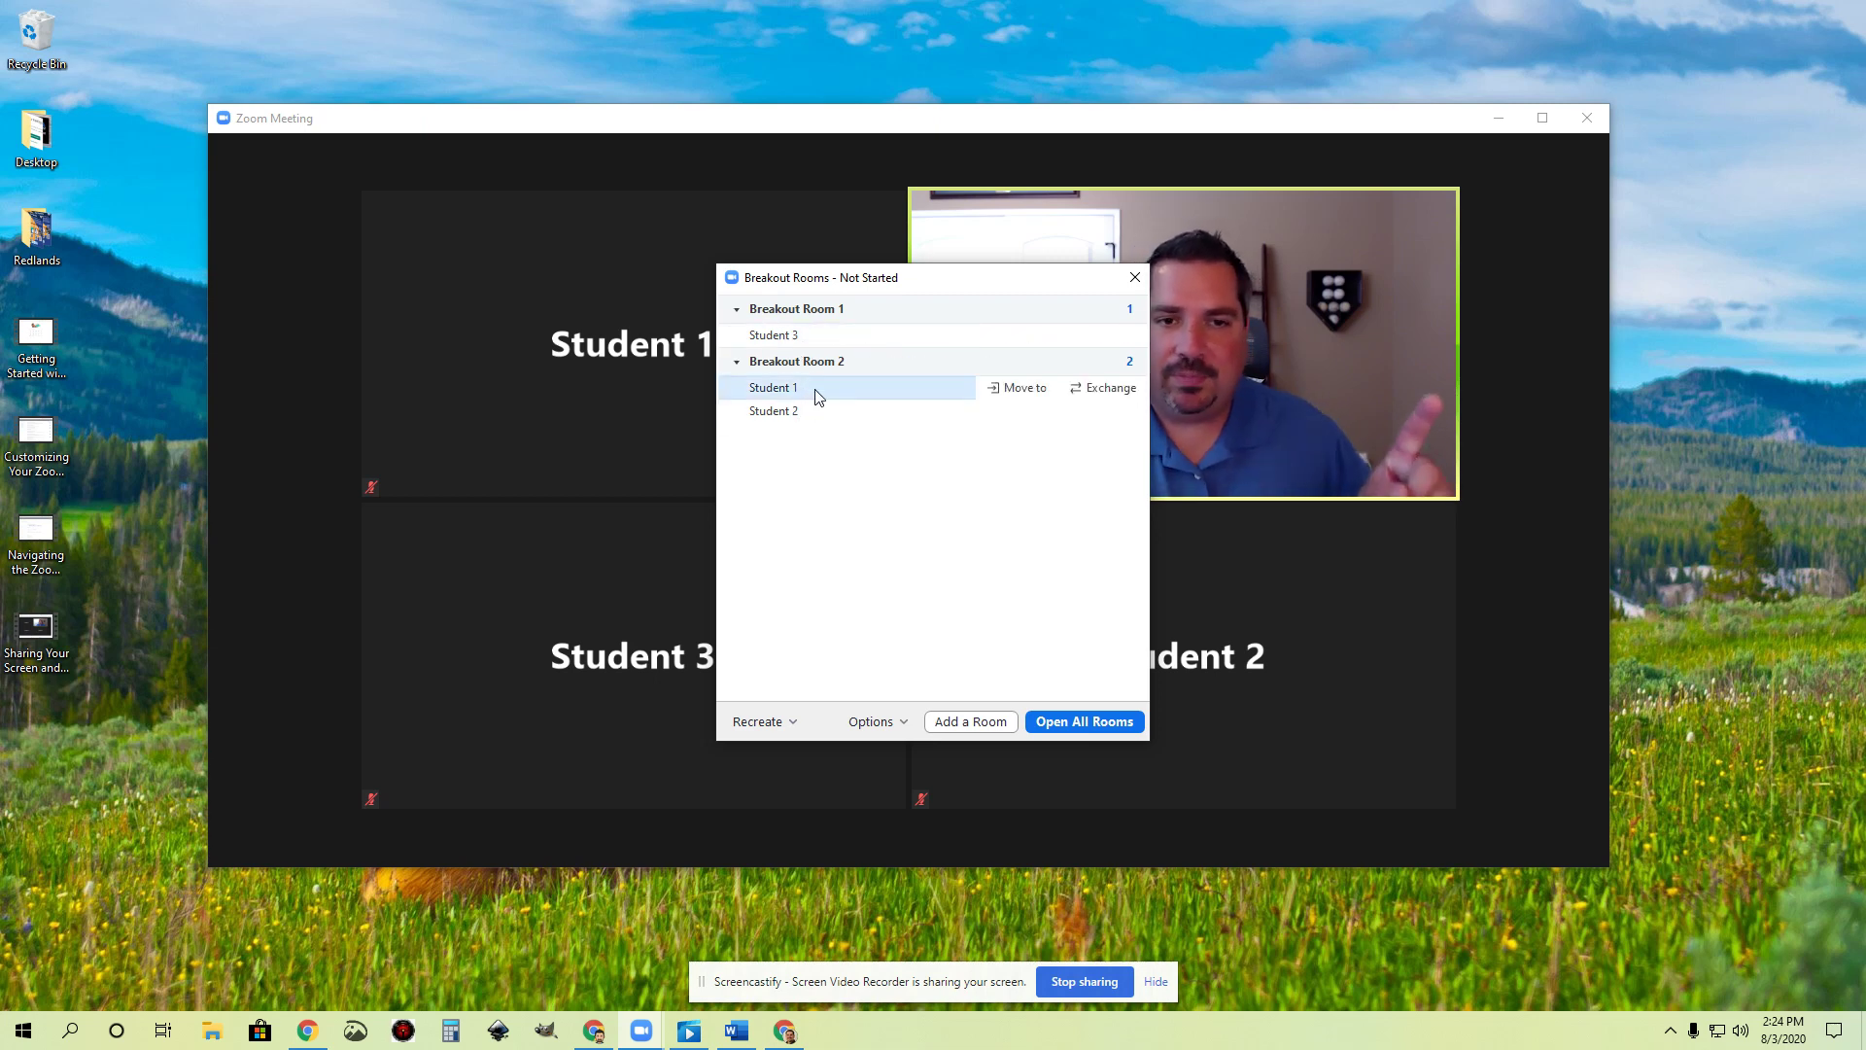
# - Exchange Student 1 with Student 3, returning Student 1 to Breakout Room 1
pyautogui.click(1107, 391)
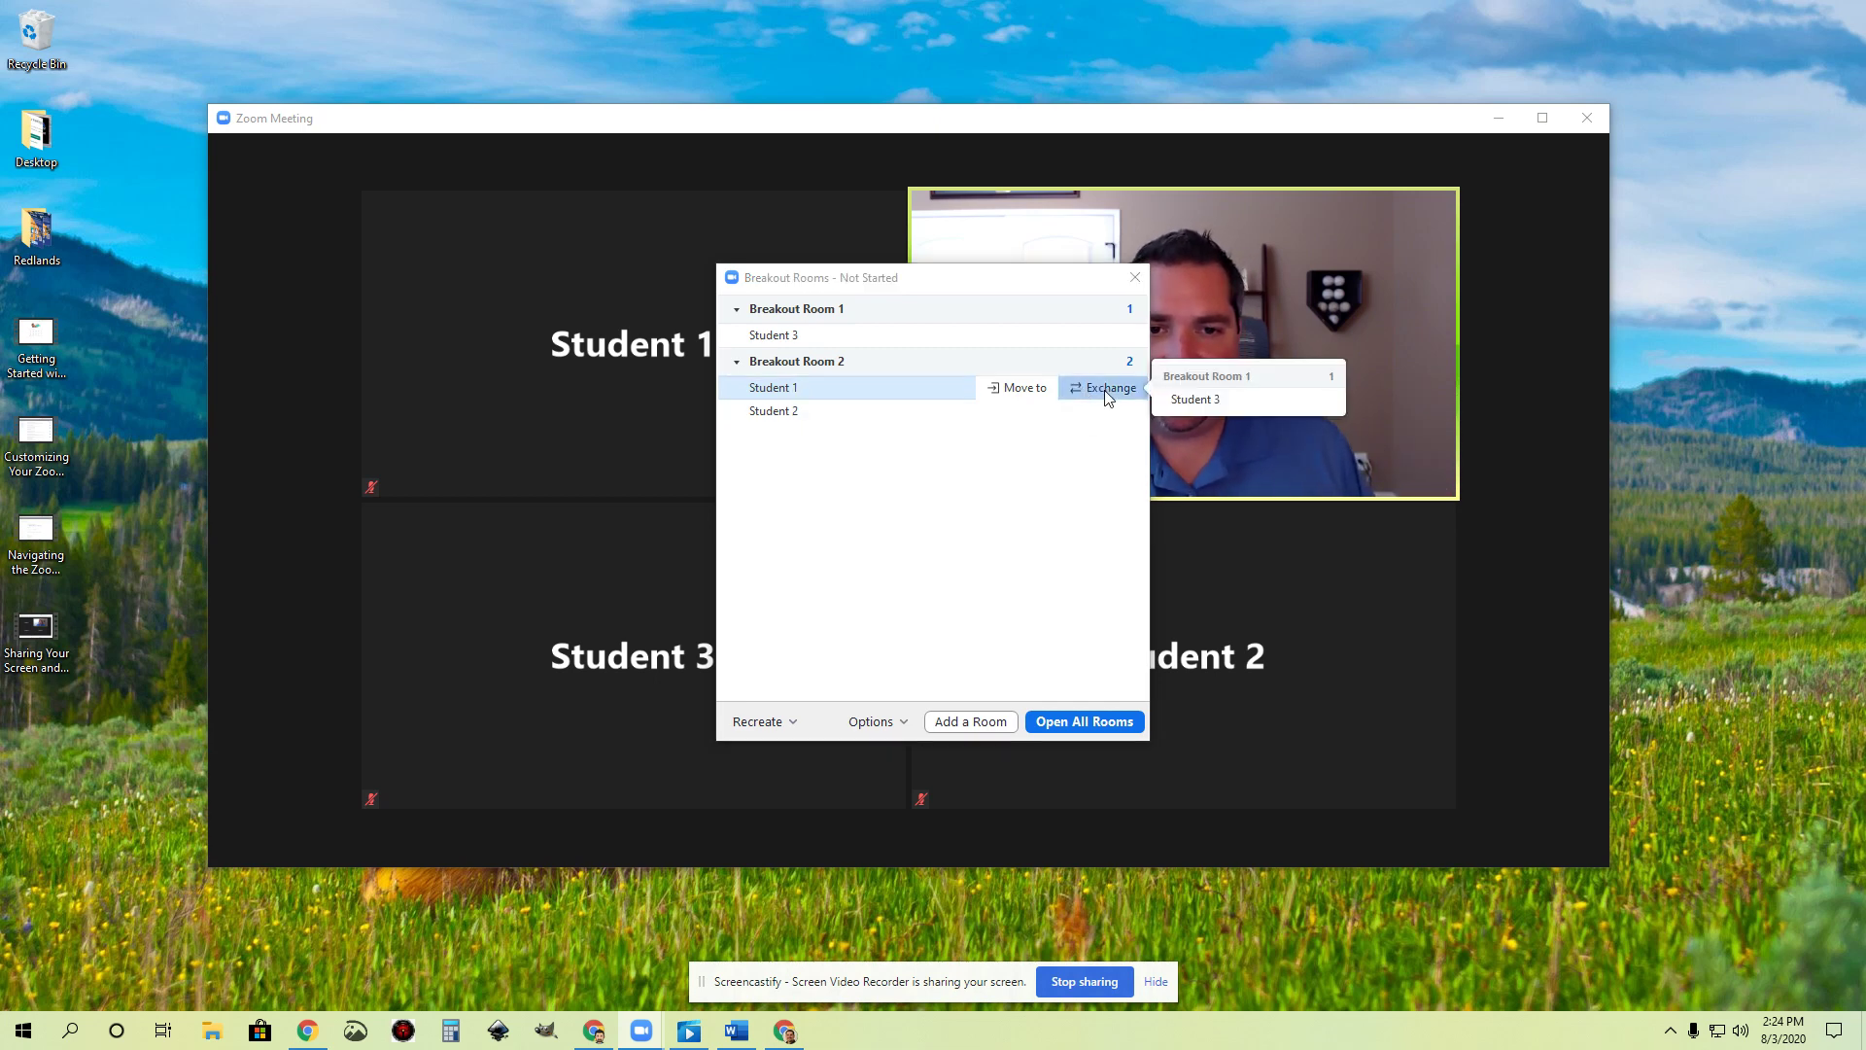
pyautogui.click(1214, 401)
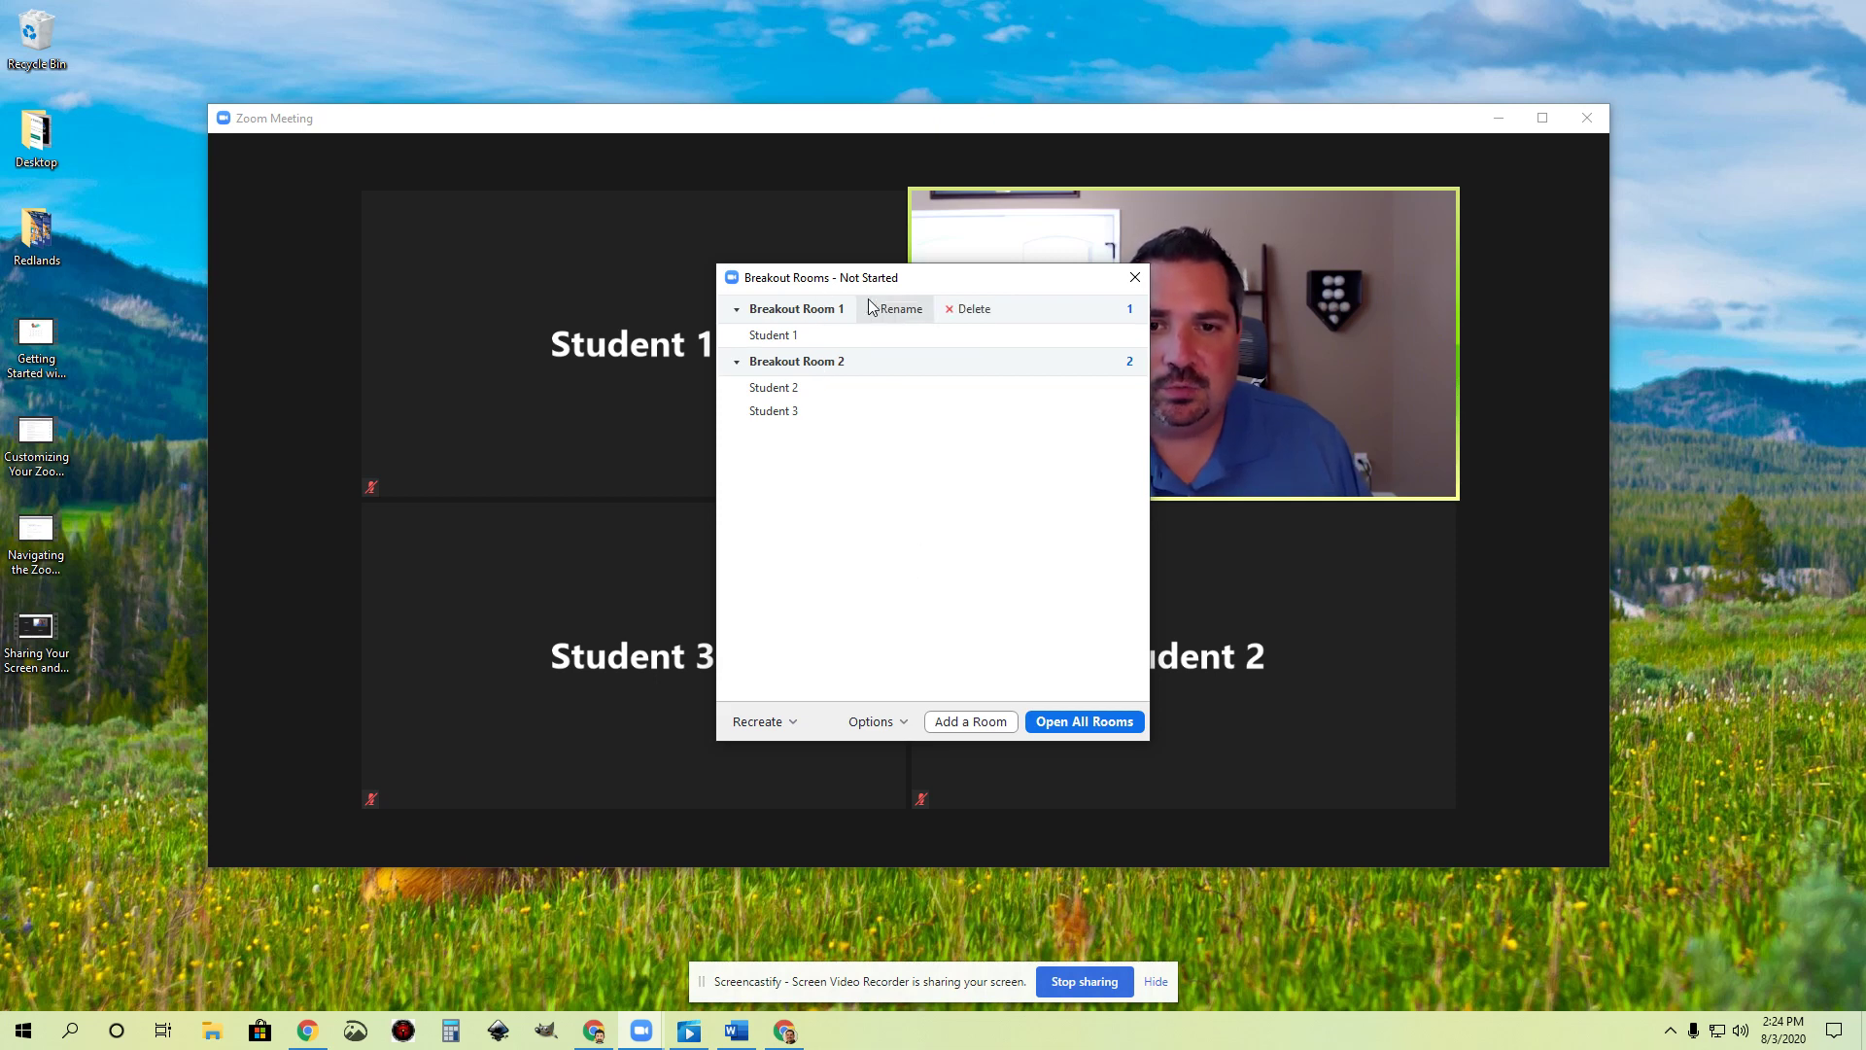
pyautogui.click(1130, 309)
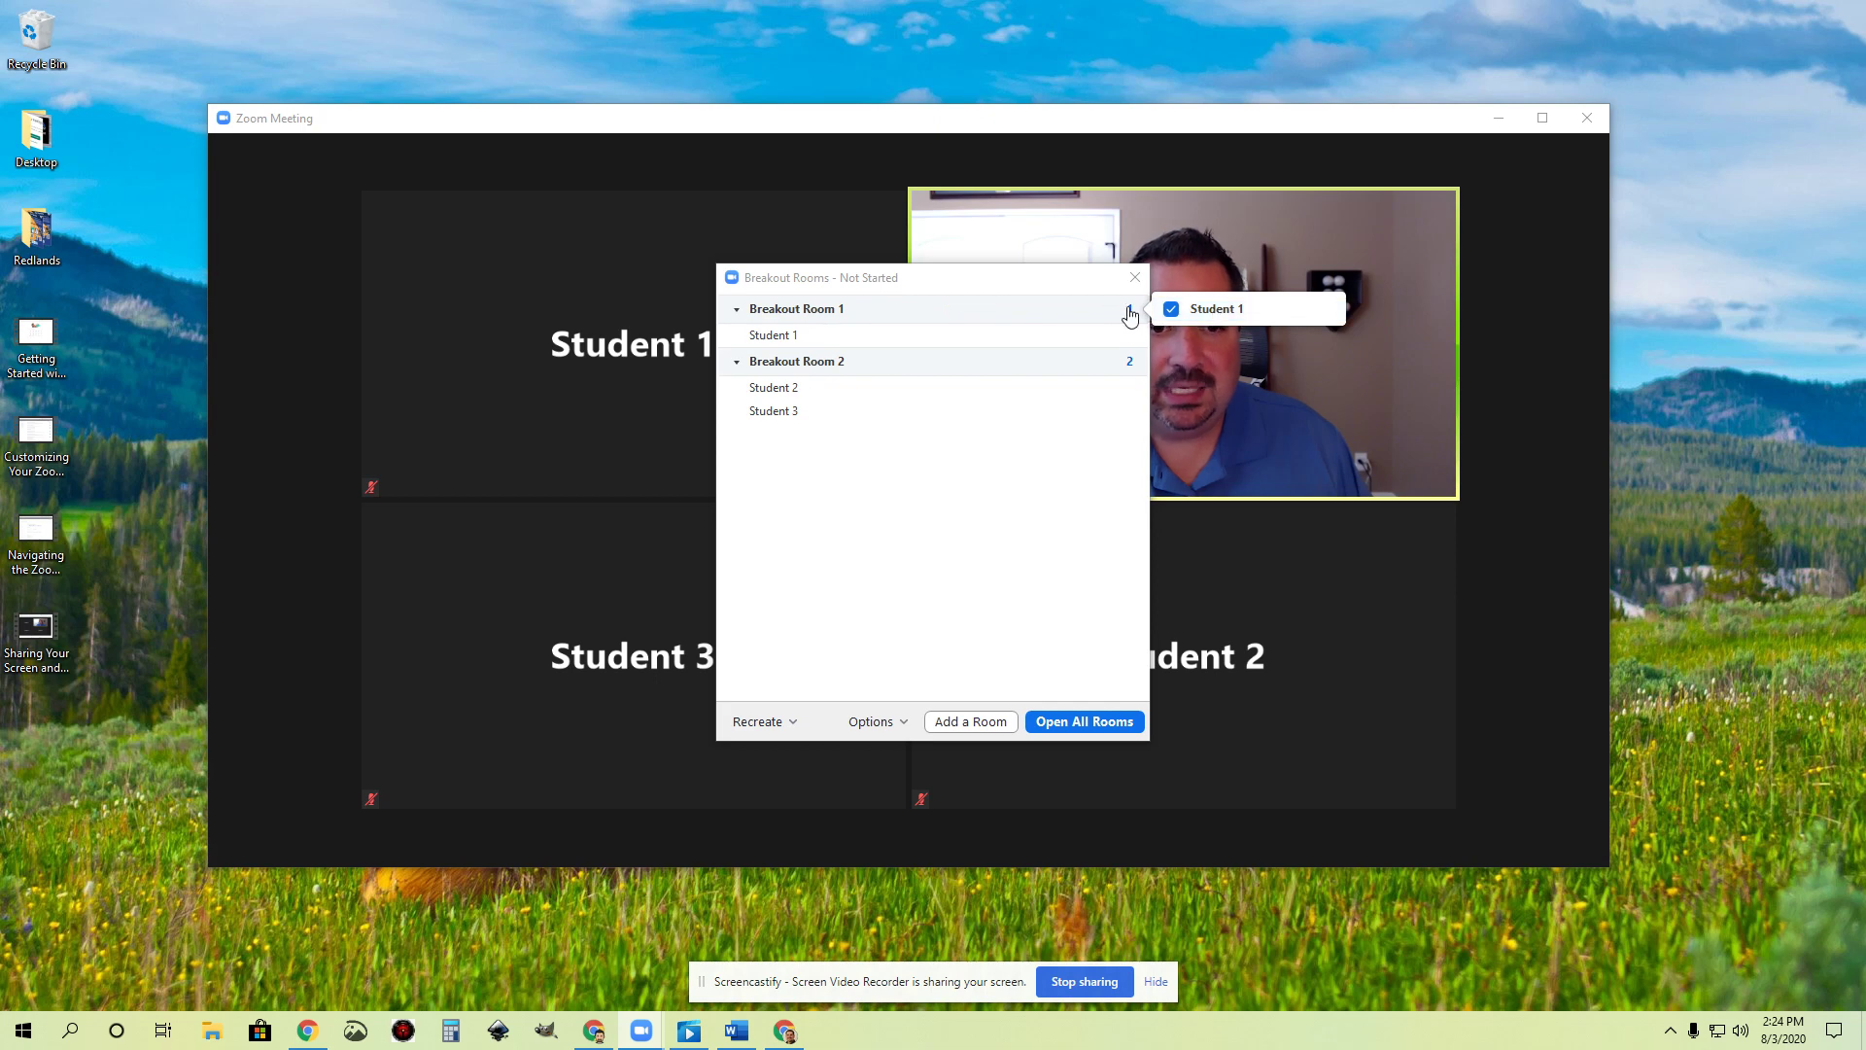
pyautogui.click(1130, 363)
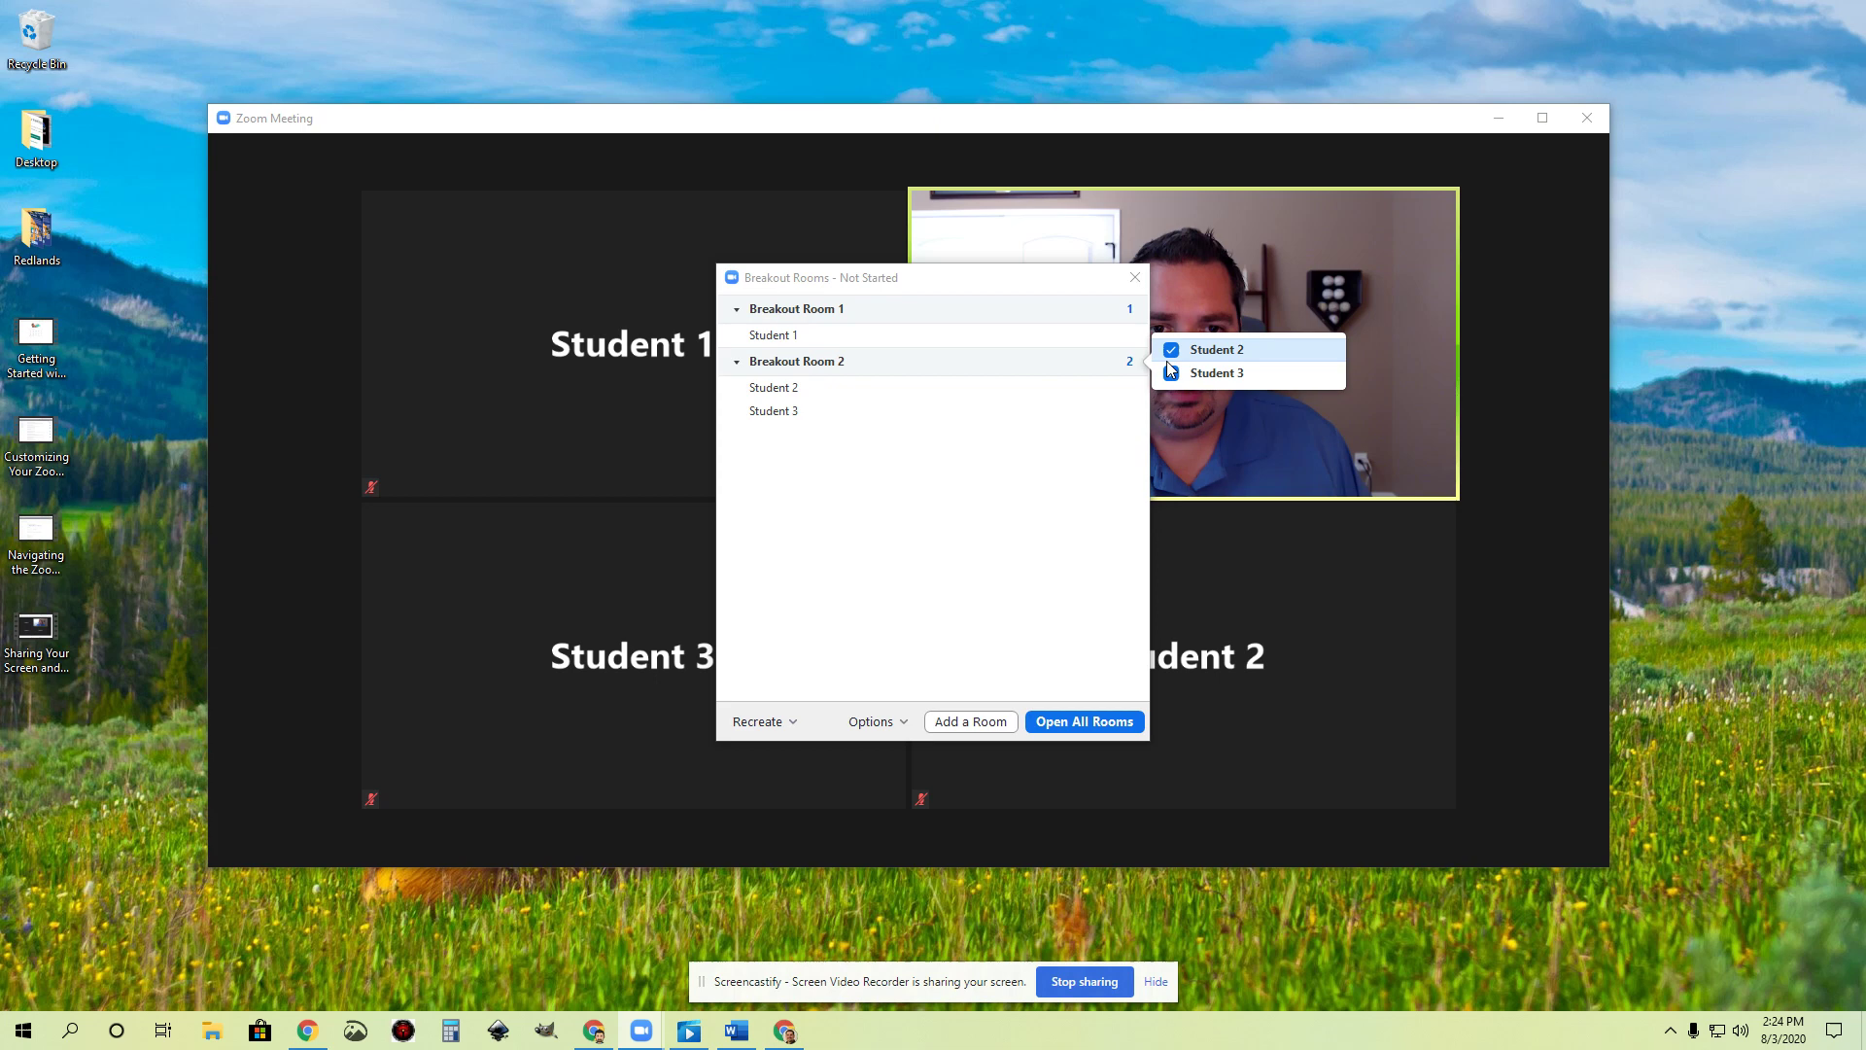
pyautogui.click(1170, 350)
pyautogui.click(1171, 375)
pyautogui.click(1045, 583)
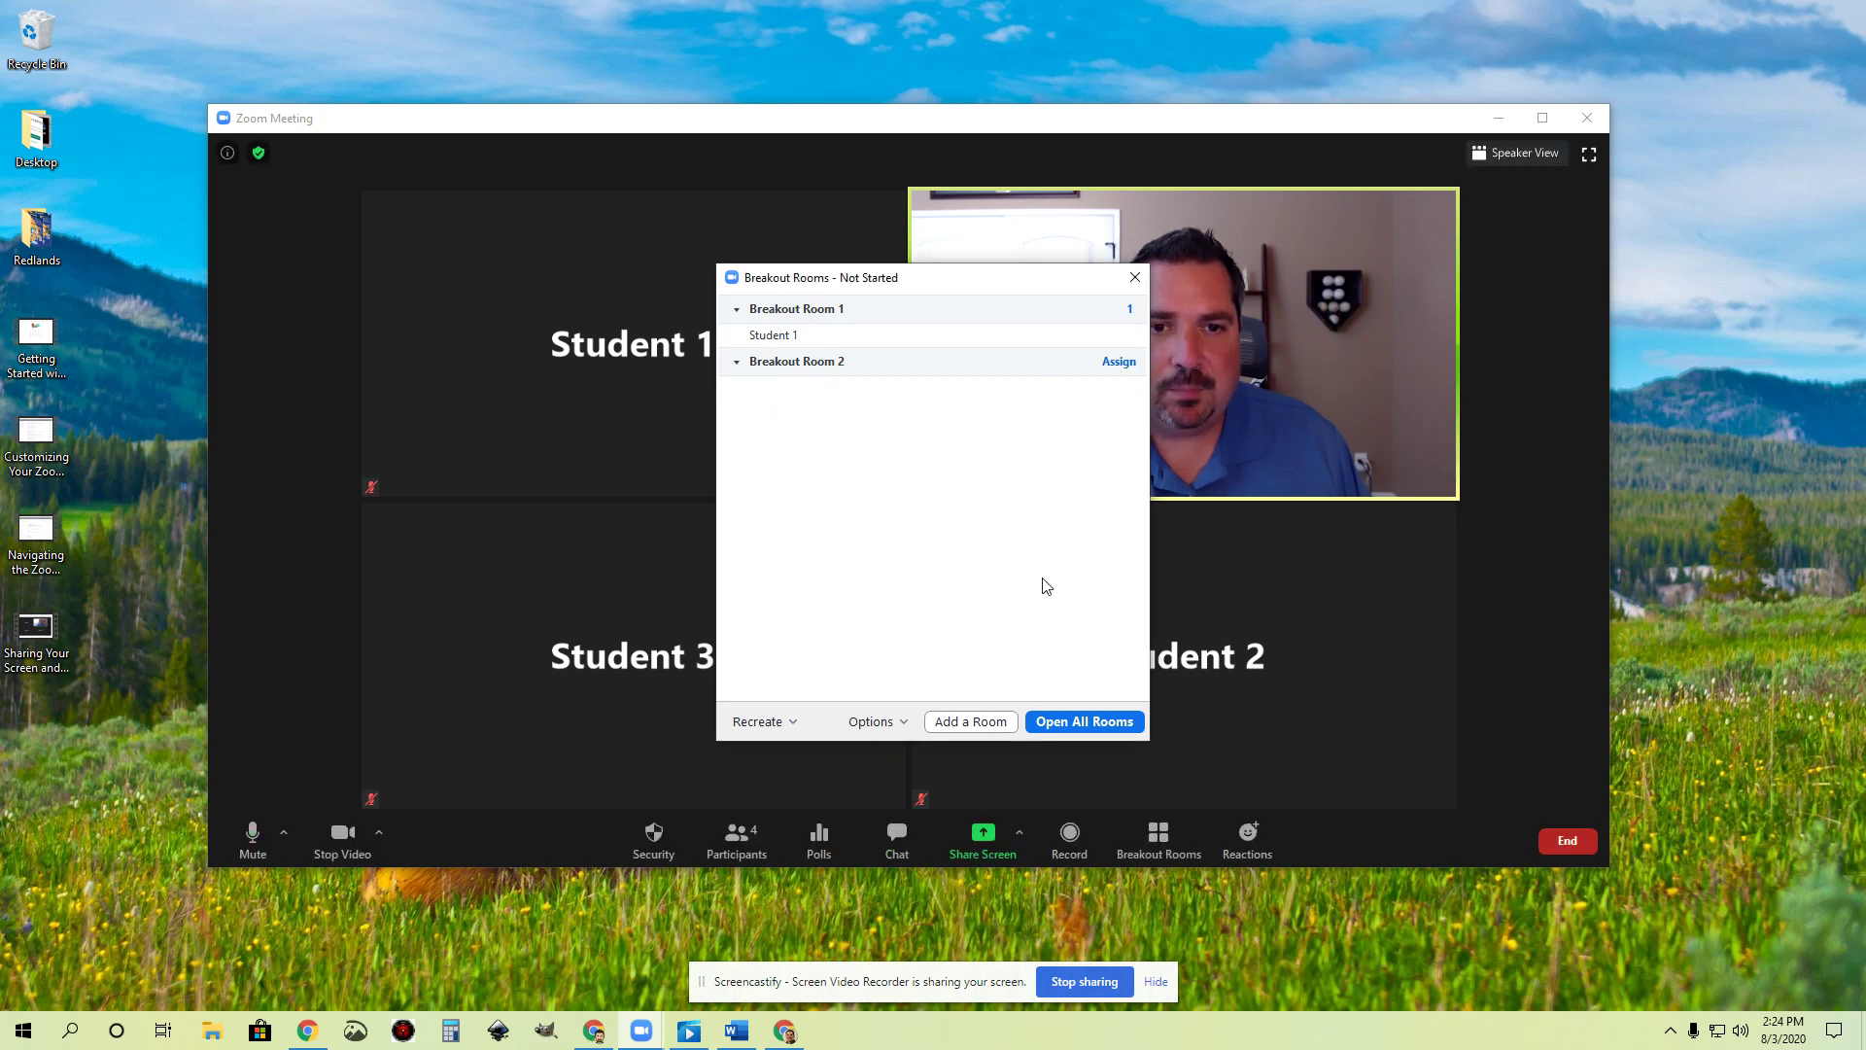
pyautogui.click(1129, 308)
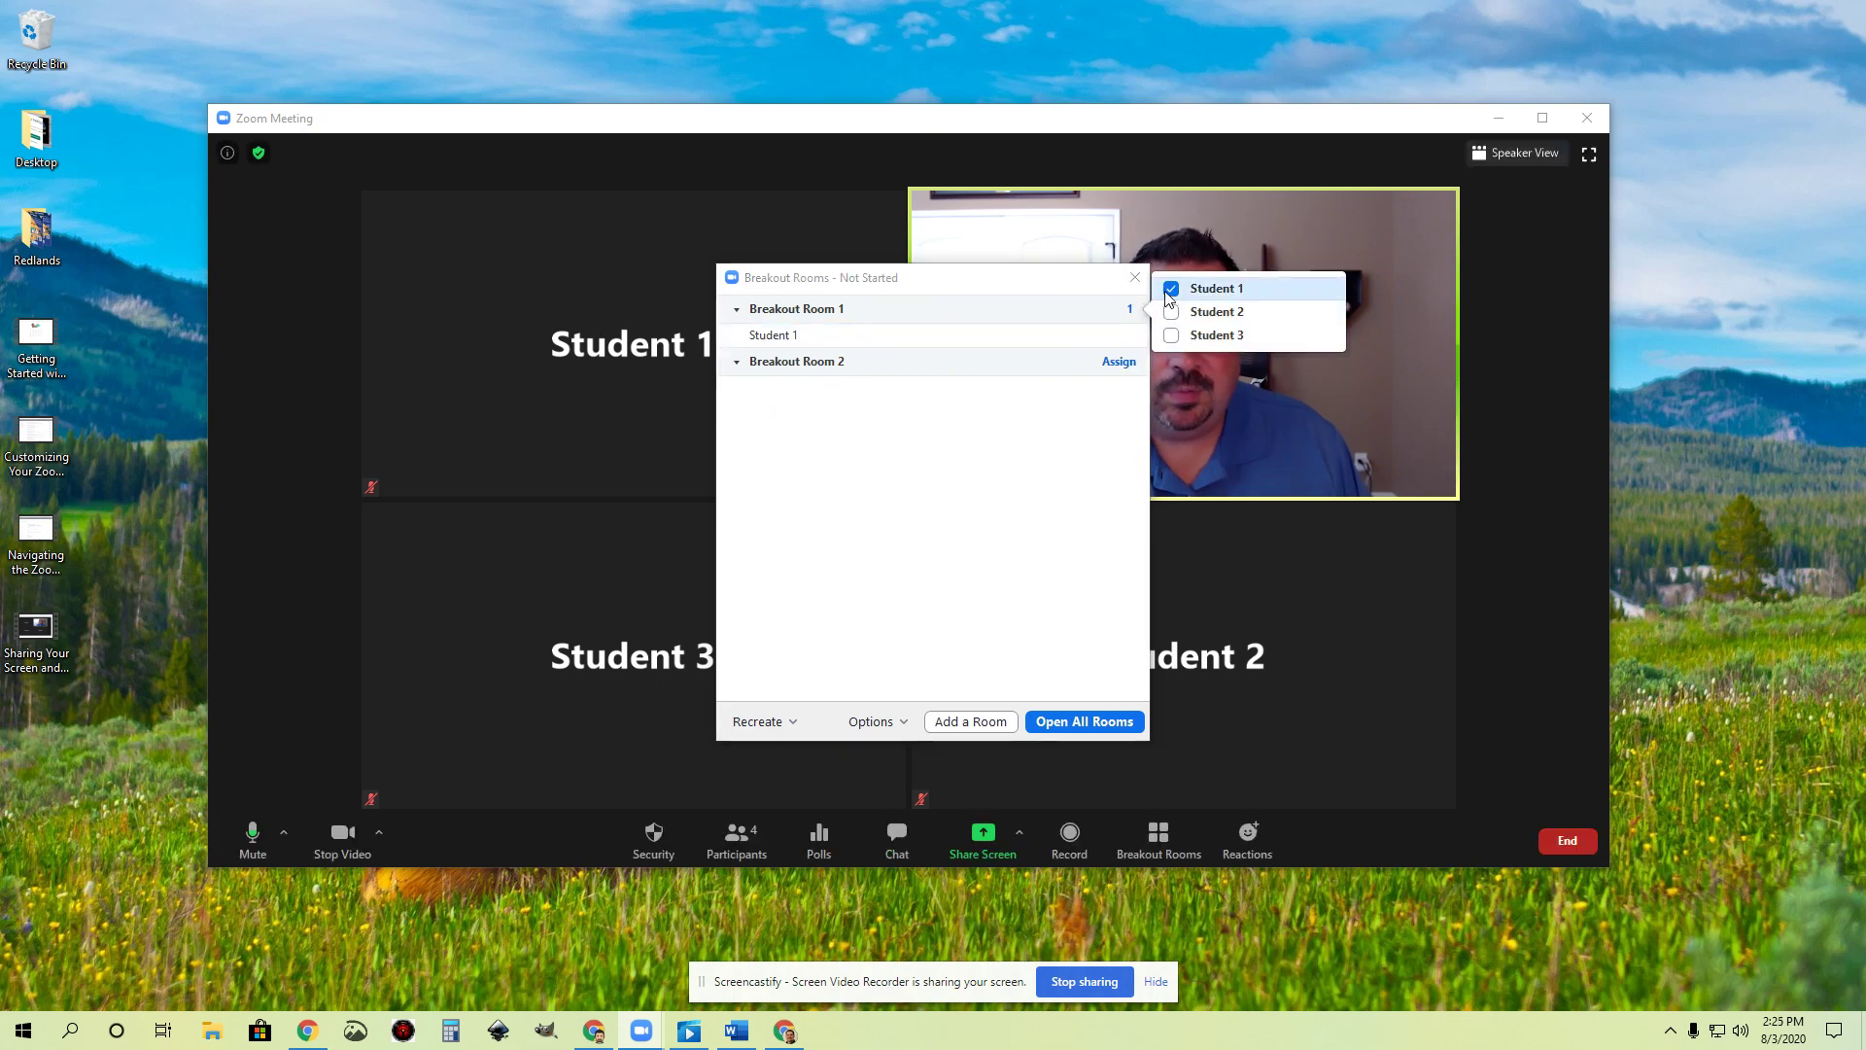
pyautogui.click(1179, 290)
pyautogui.click(896, 569)
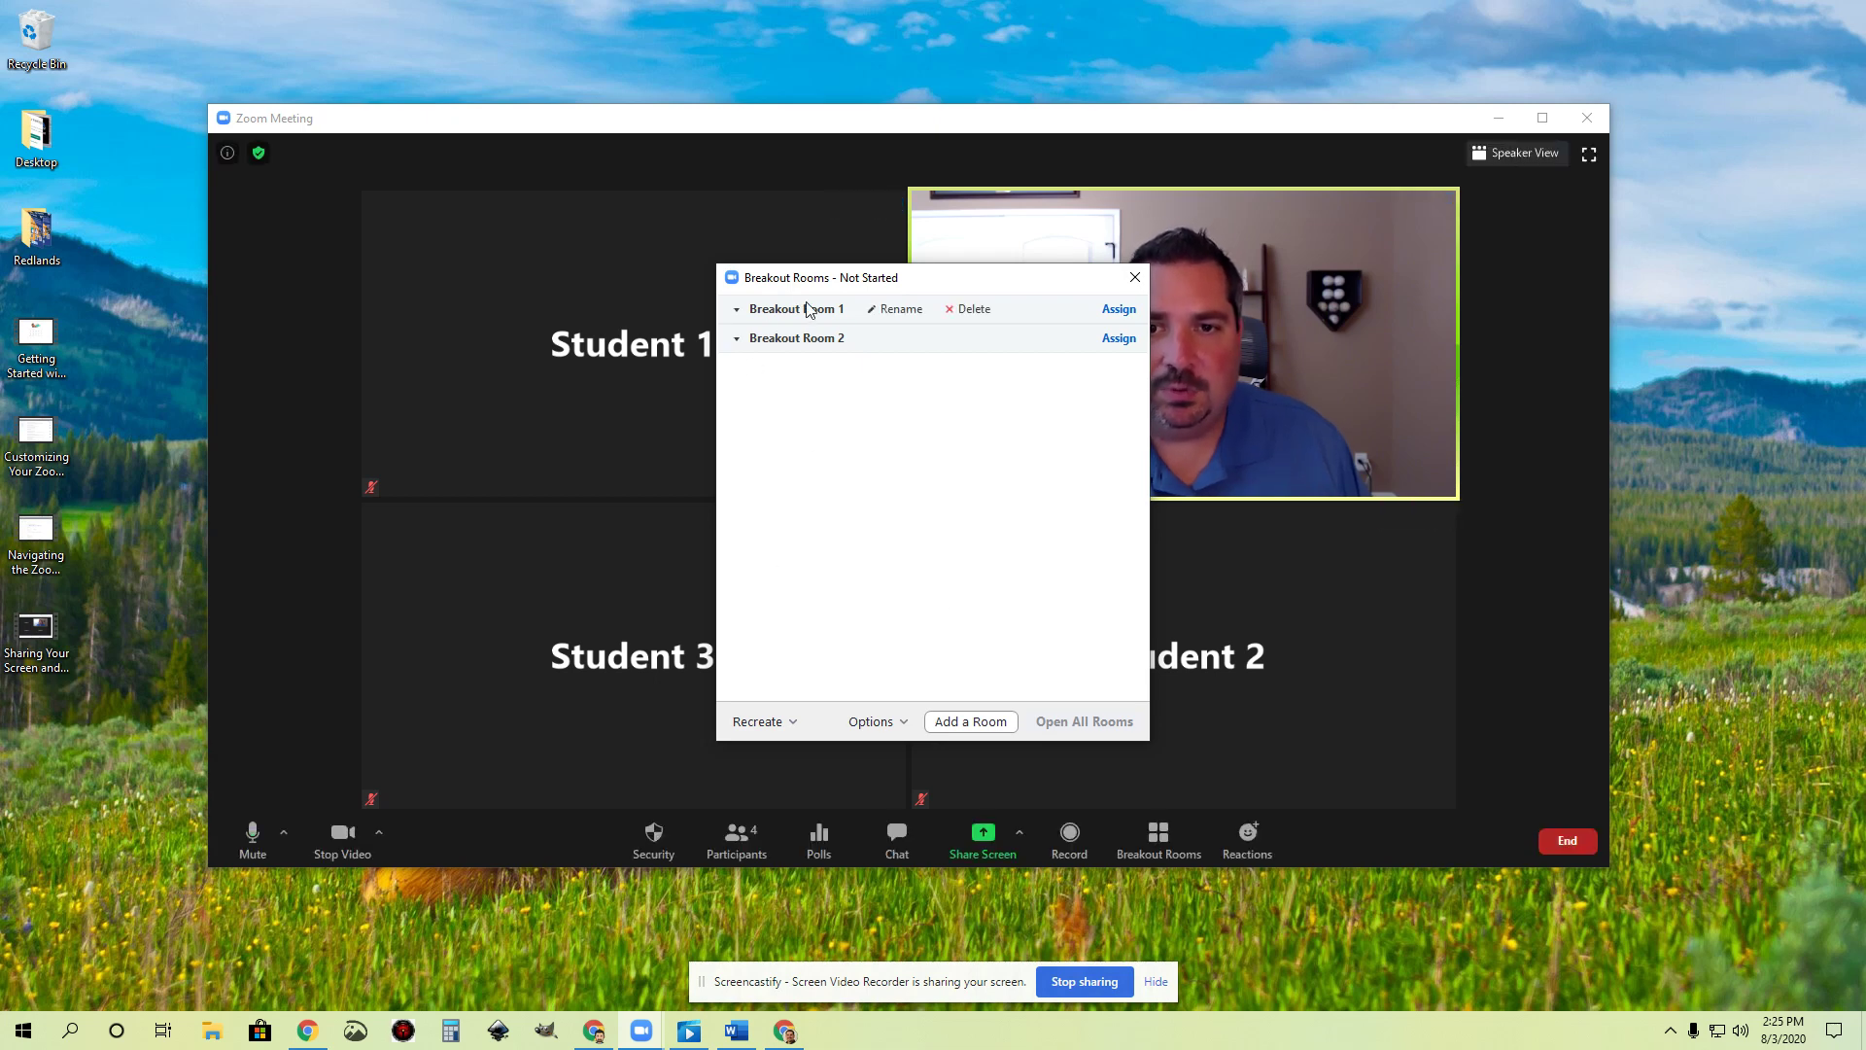
pyautogui.click(1119, 310)
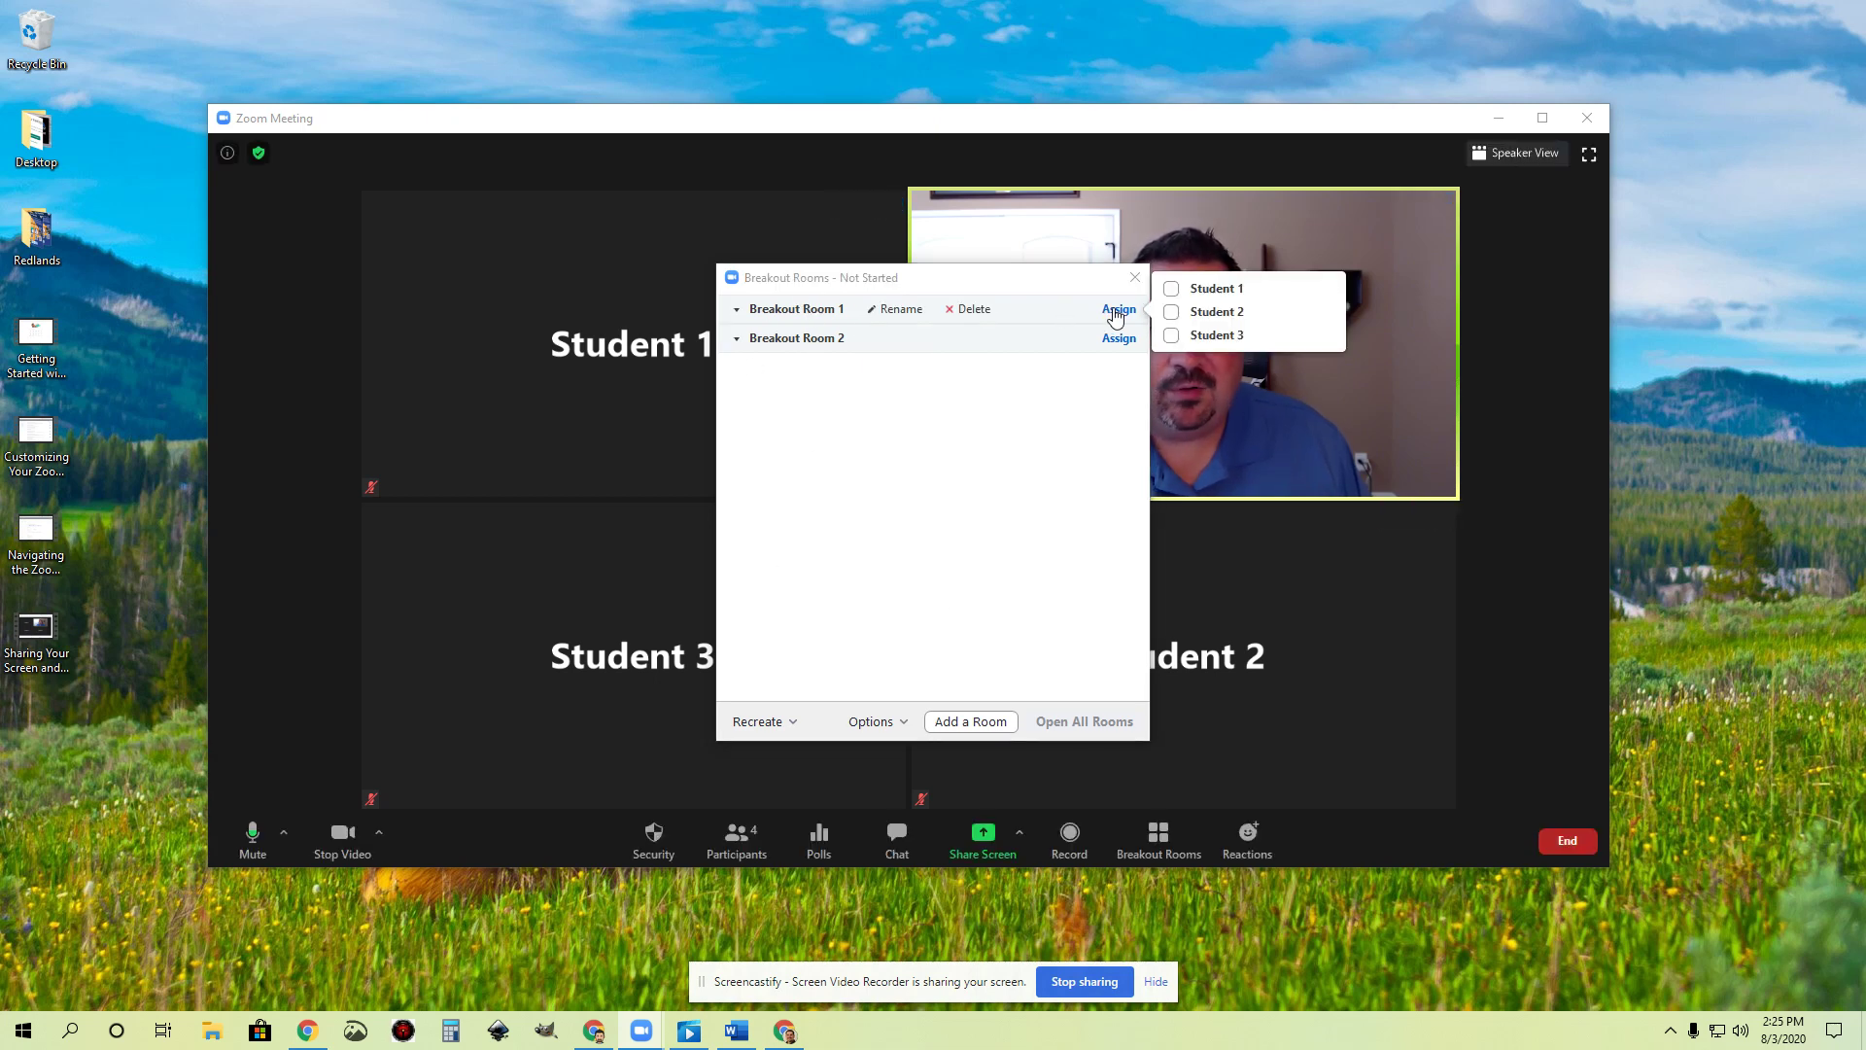
pyautogui.click(1170, 288)
pyautogui.click(1118, 362)
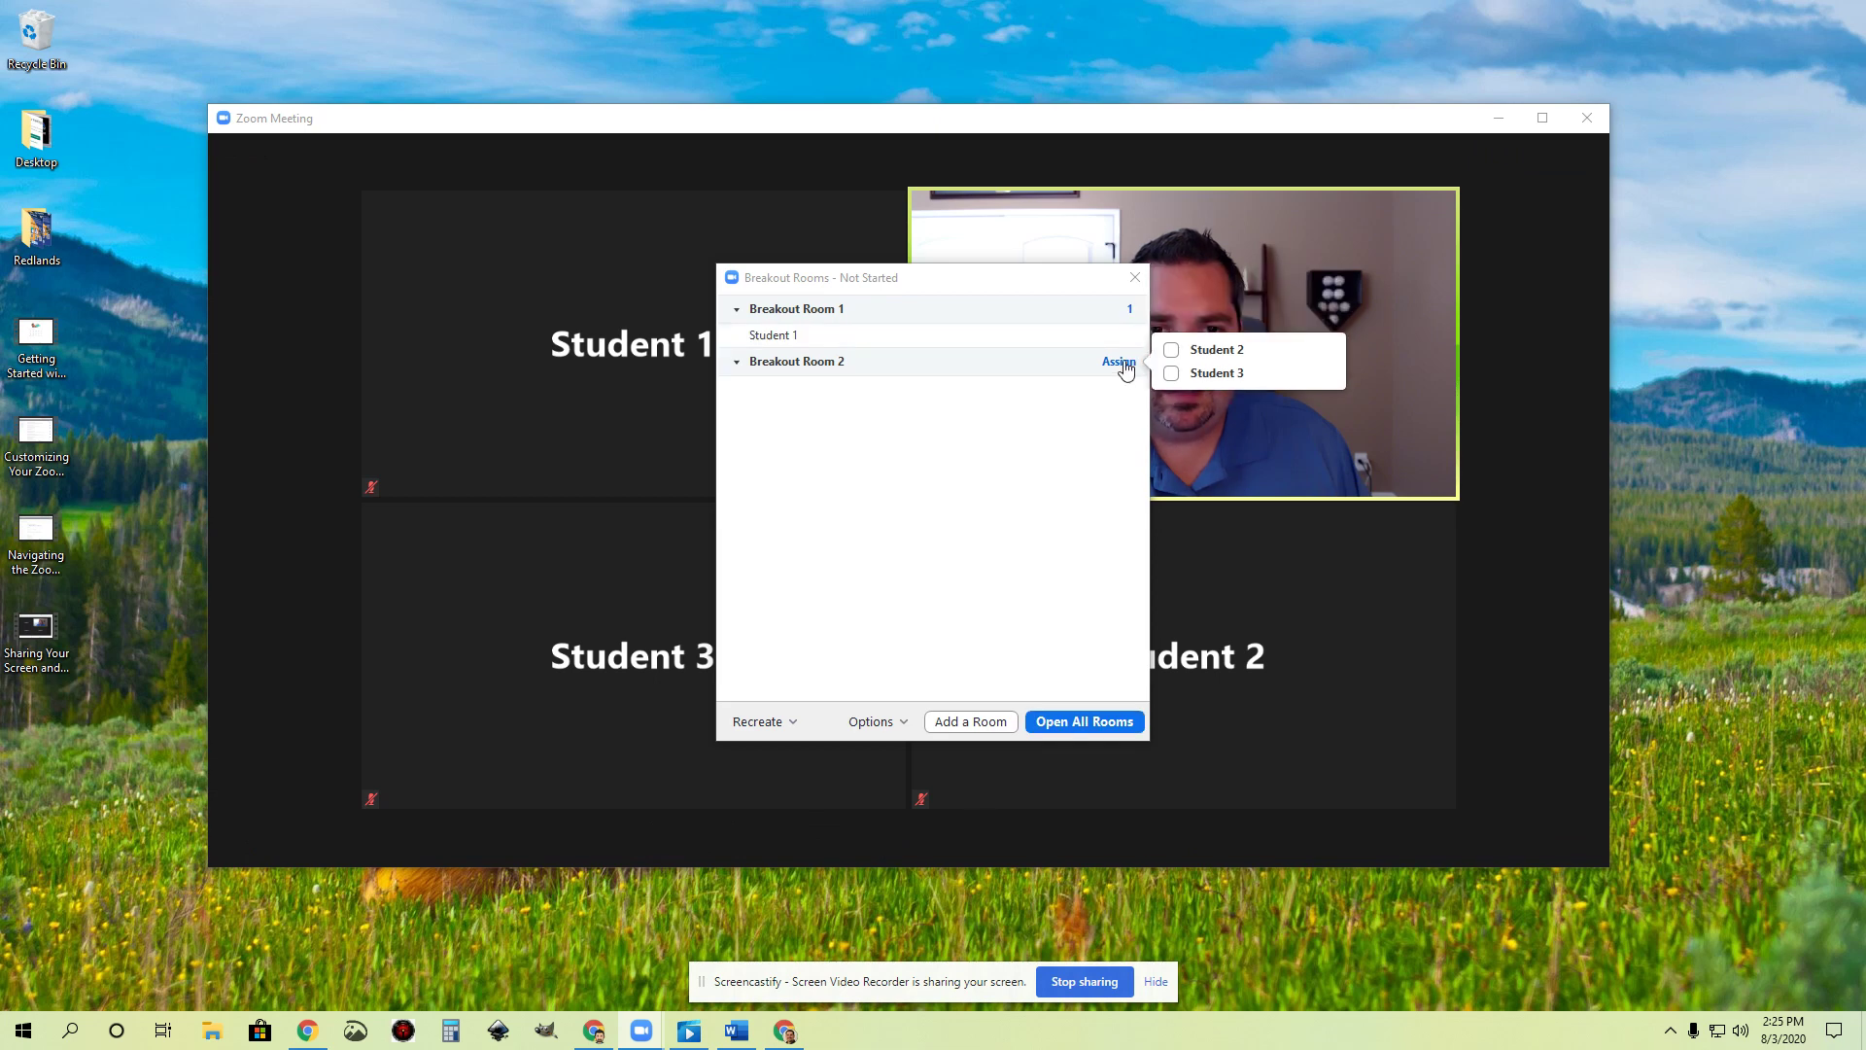
pyautogui.click(1169, 350)
pyautogui.click(1172, 374)
pyautogui.click(1028, 562)
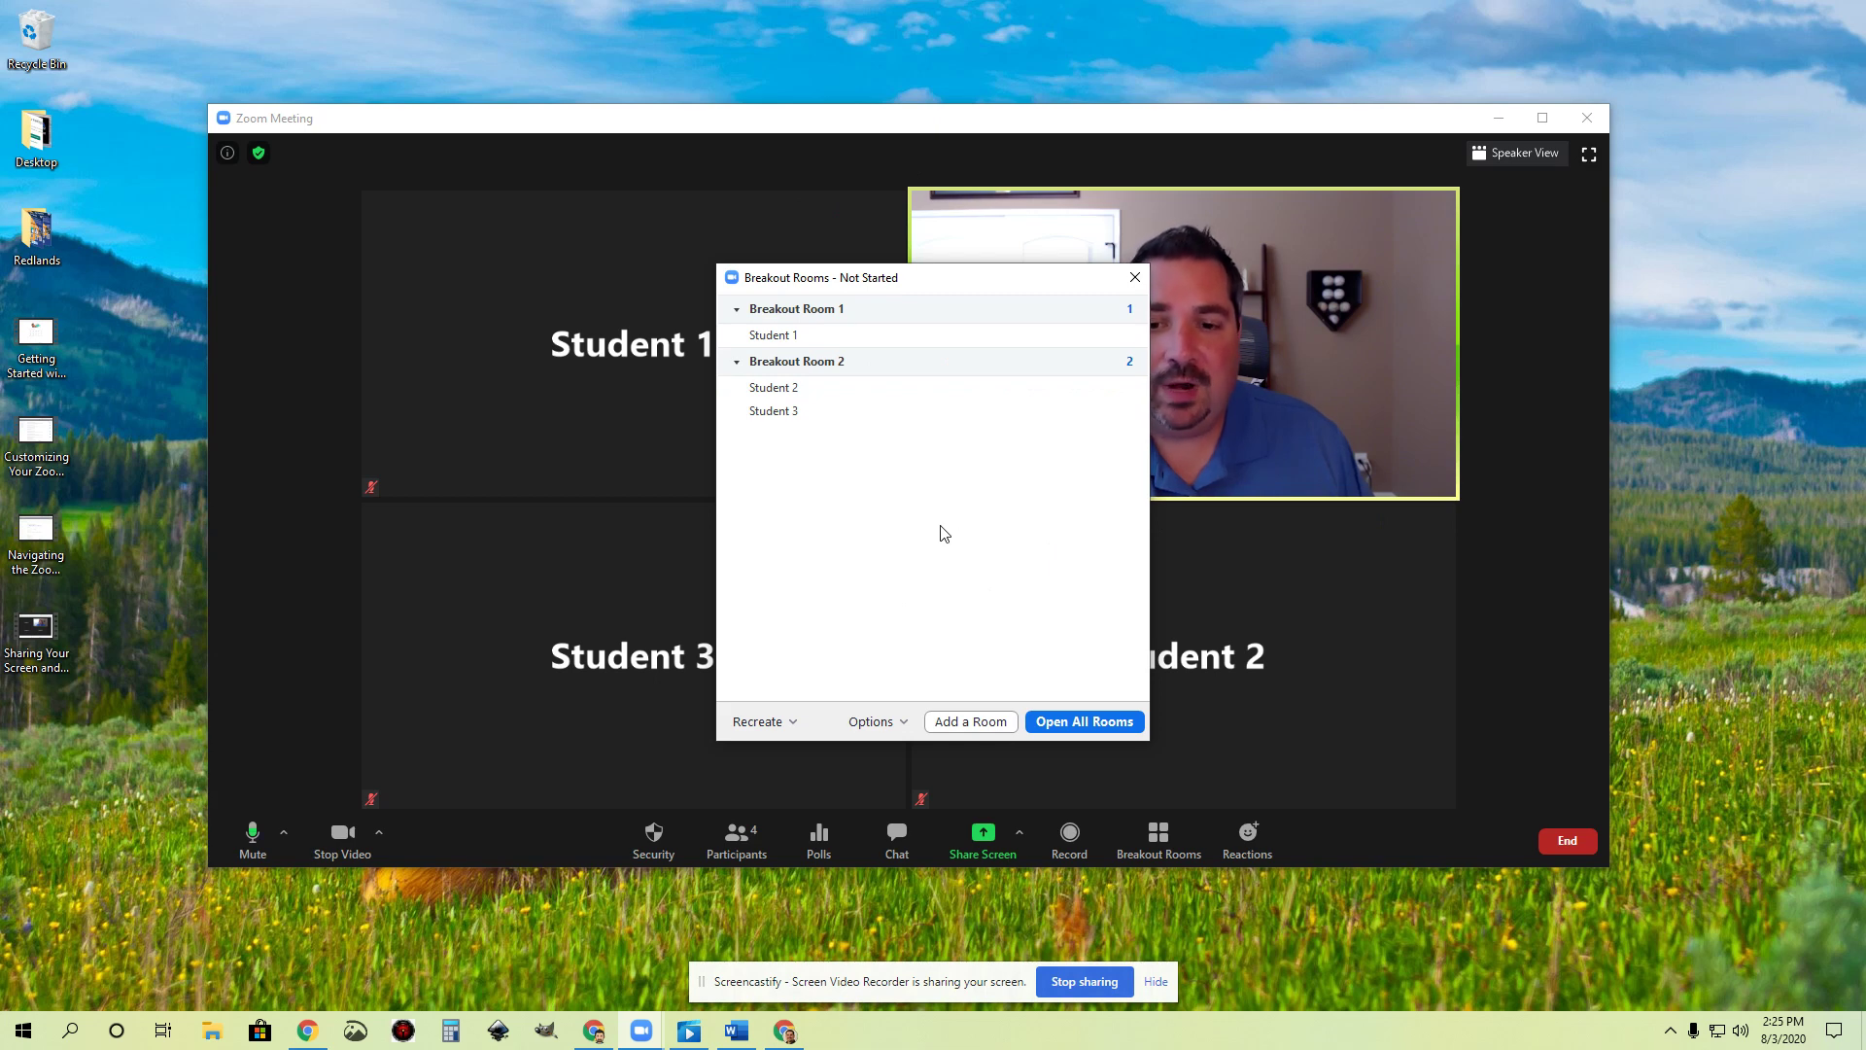
# - Open all breakout rooms and move the rooms window over the meeting's upper left
pyautogui.click(1085, 724)
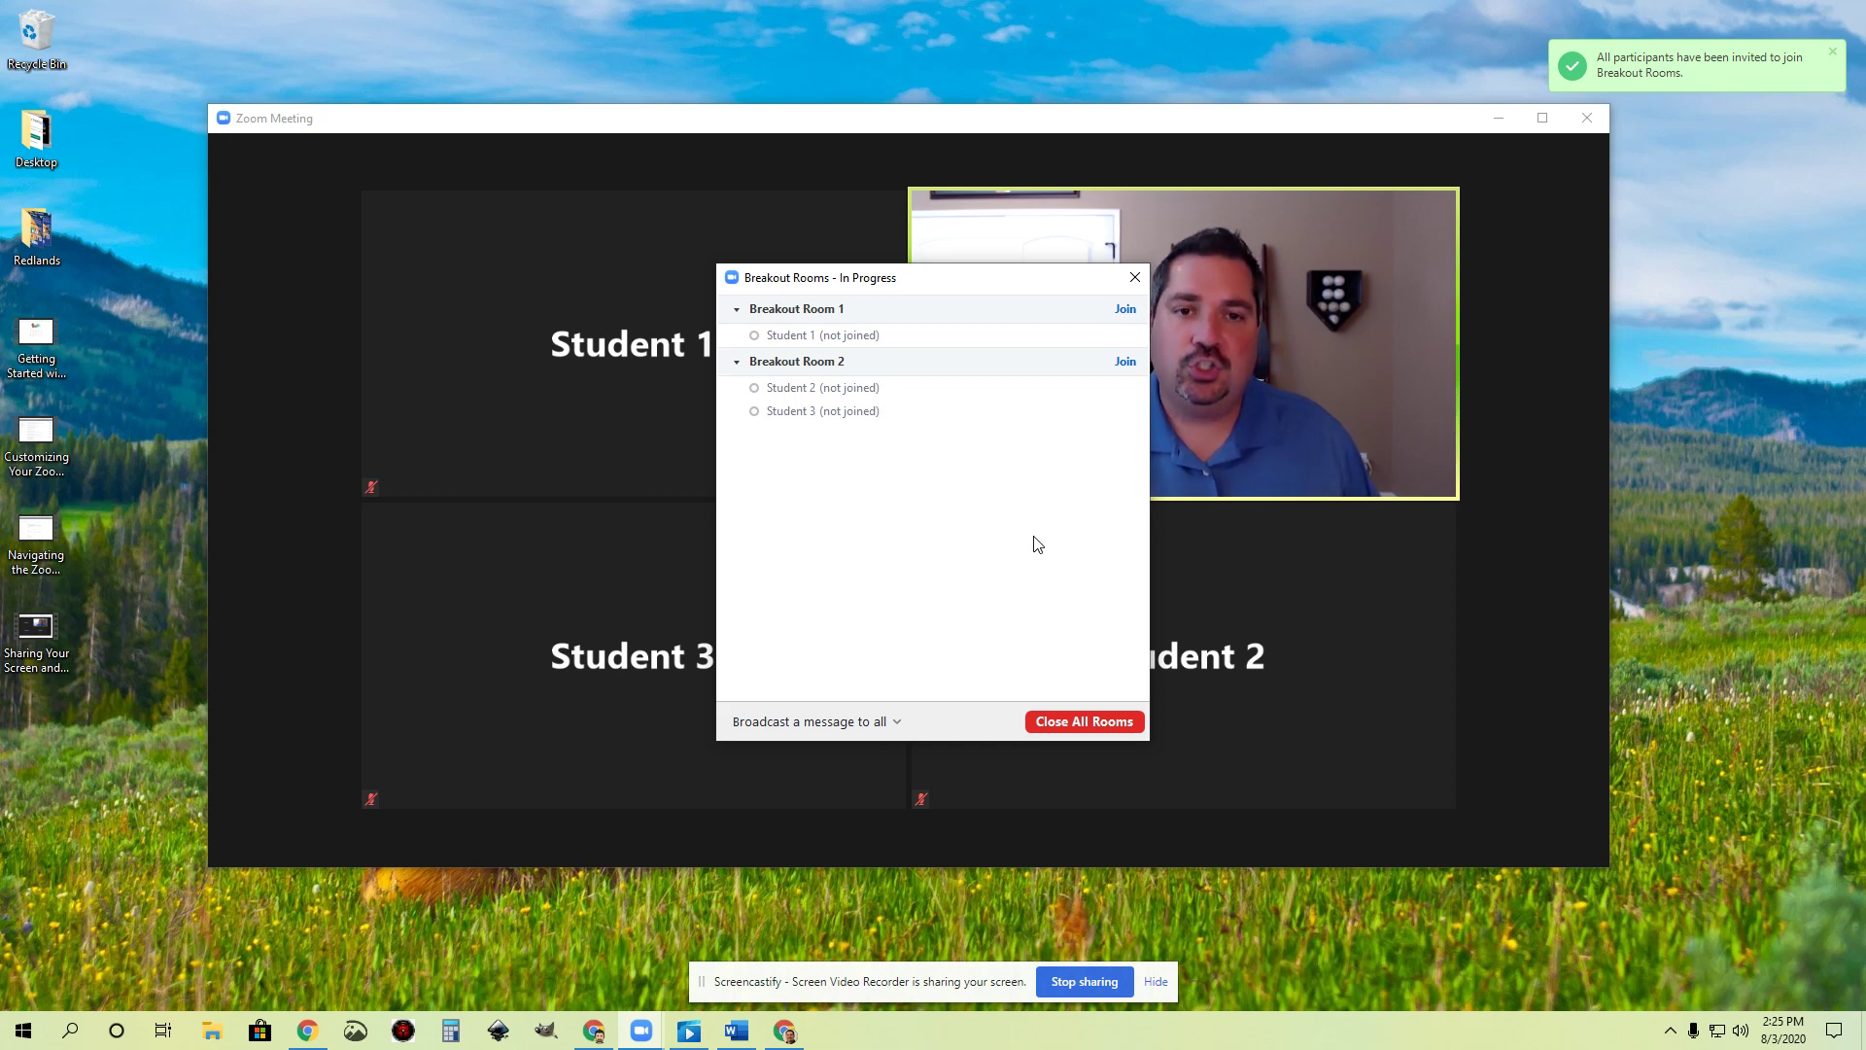
pyautogui.moveTo(961, 286); pyautogui.dragTo(161, 176)
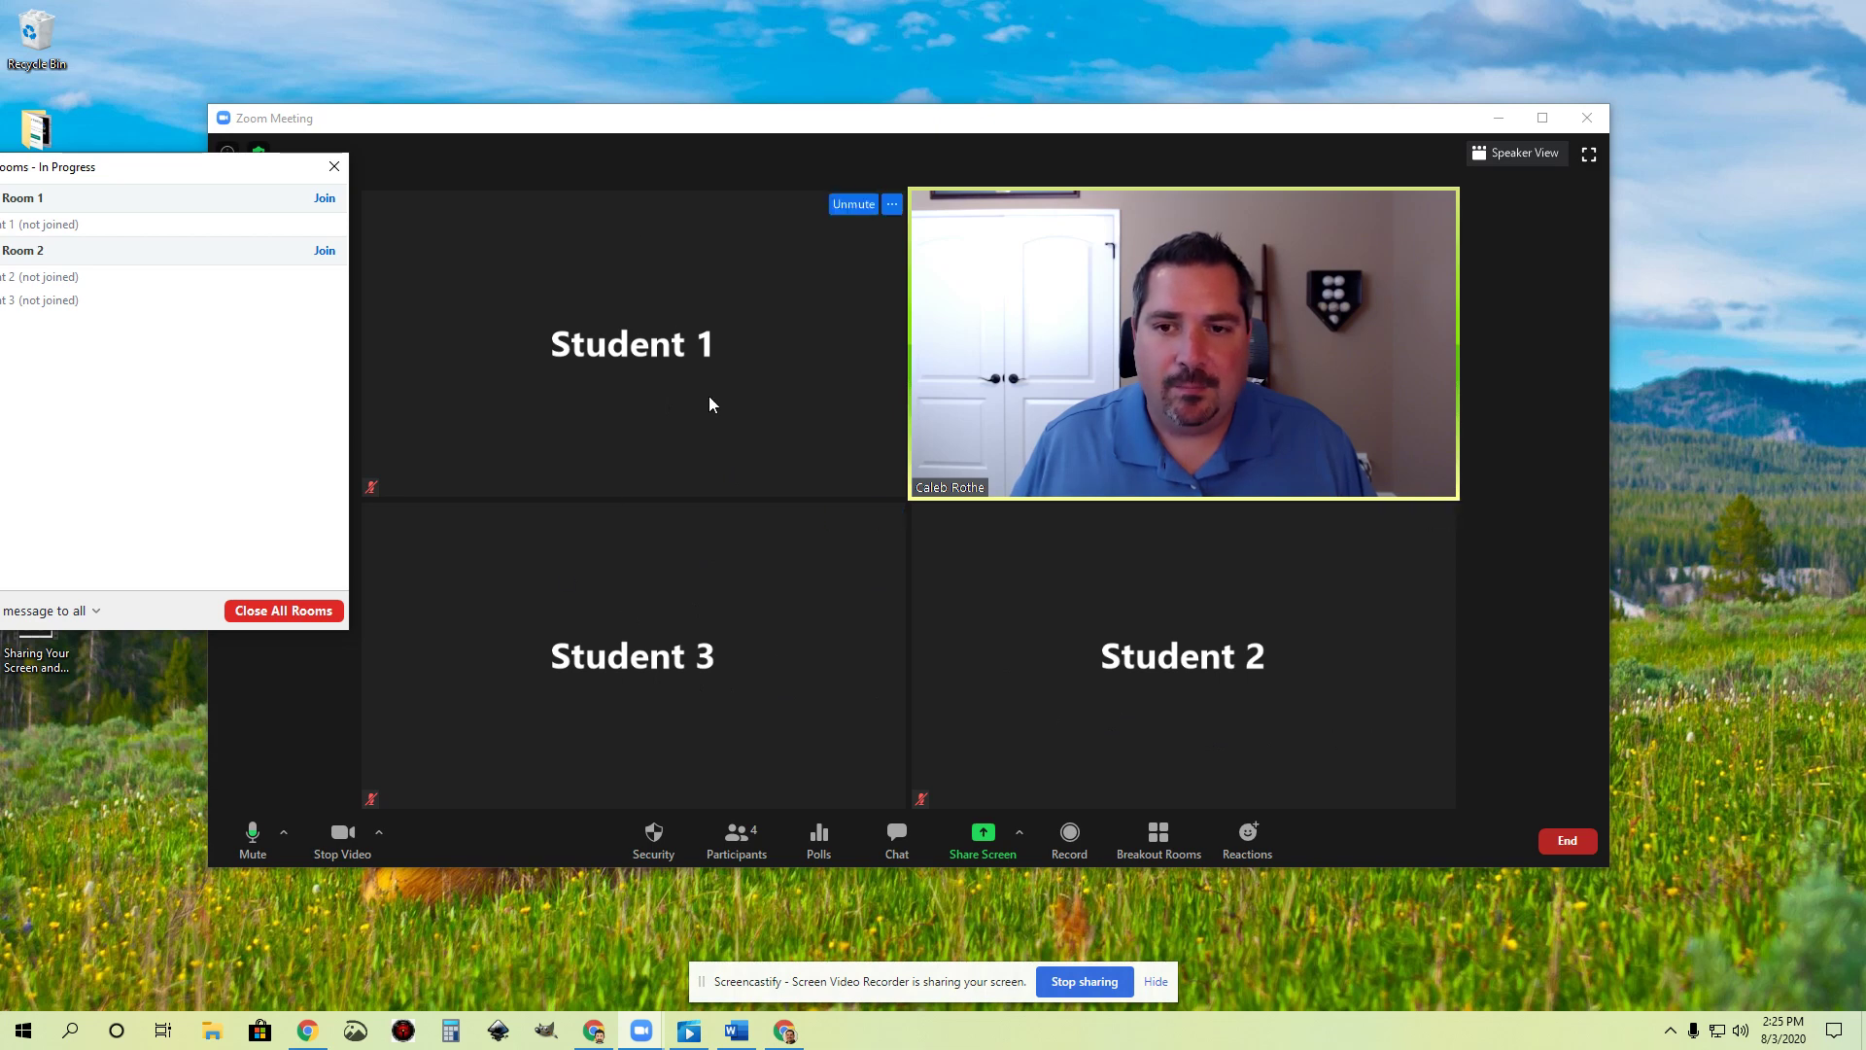
pyautogui.moveTo(220, 184); pyautogui.dragTo(662, 222)
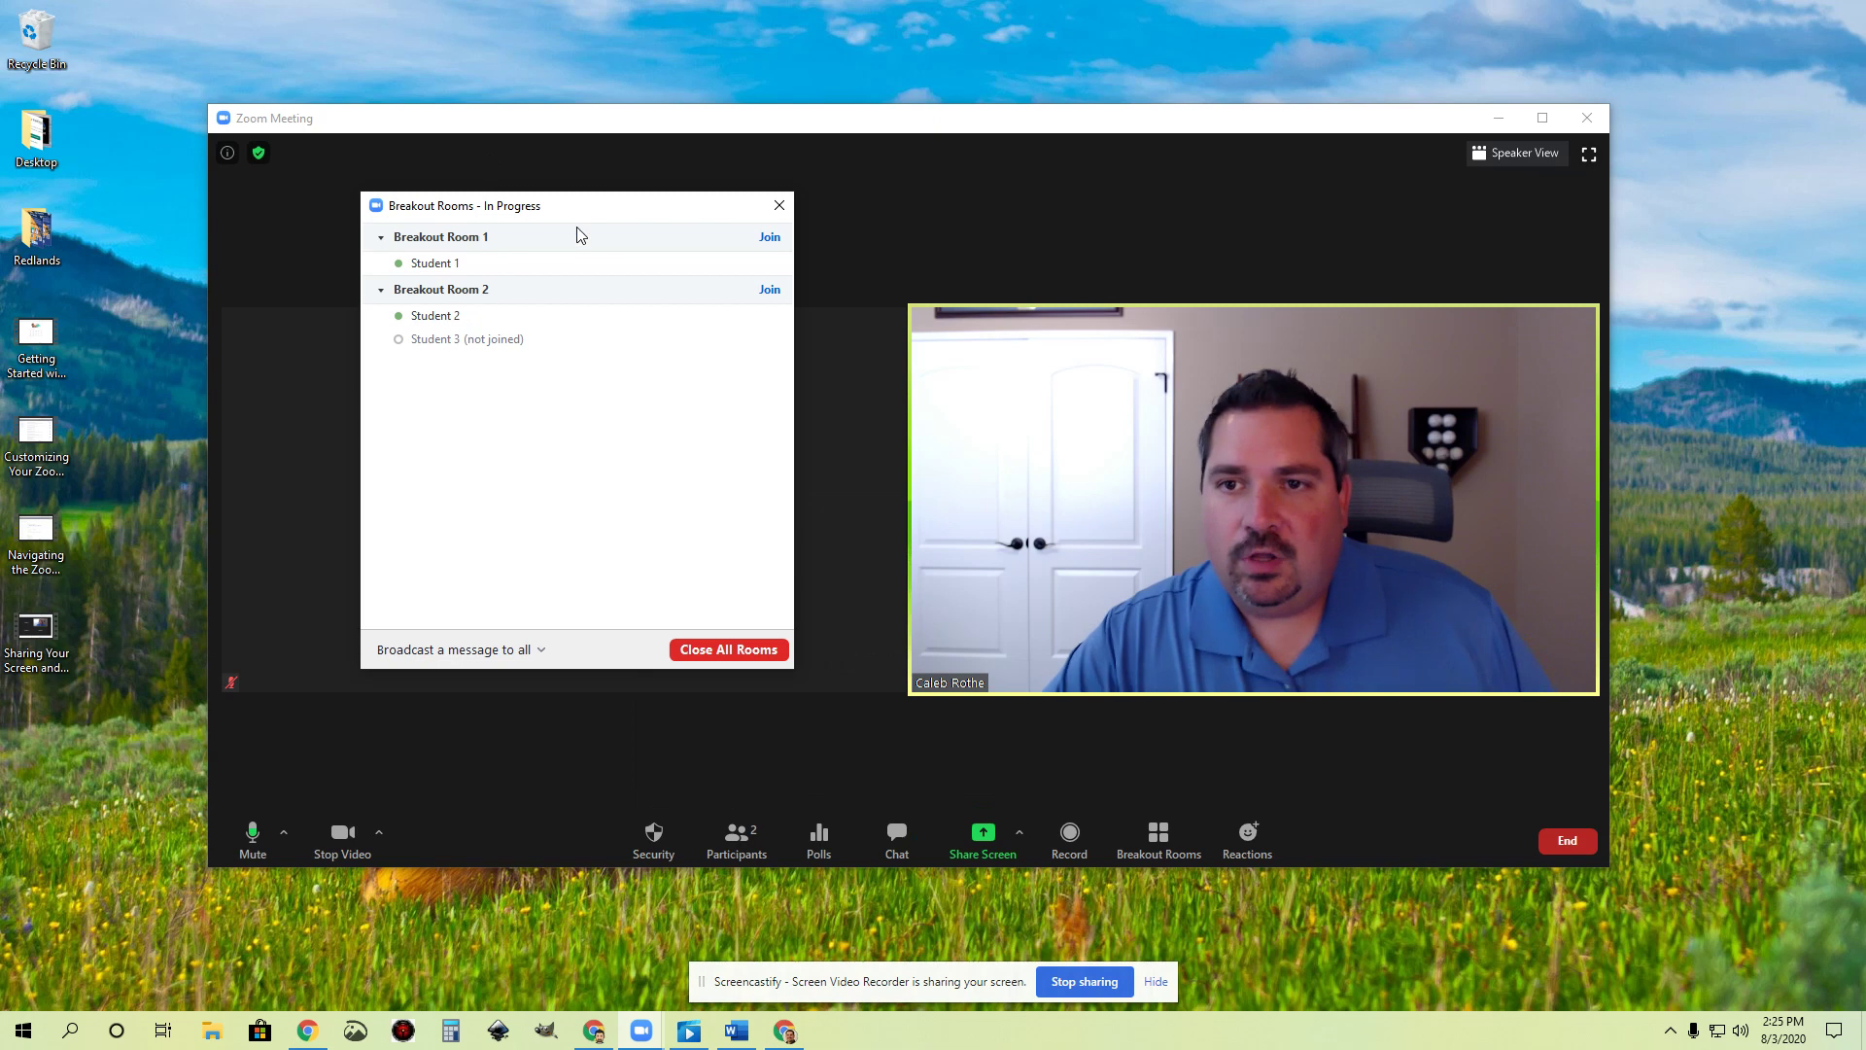
pyautogui.moveTo(580, 209); pyautogui.dragTo(911, 182)
# - Reposition the Breakout Rooms - In Progress window while Student 3 joins Room 2
pyautogui.moveTo(729, 242)
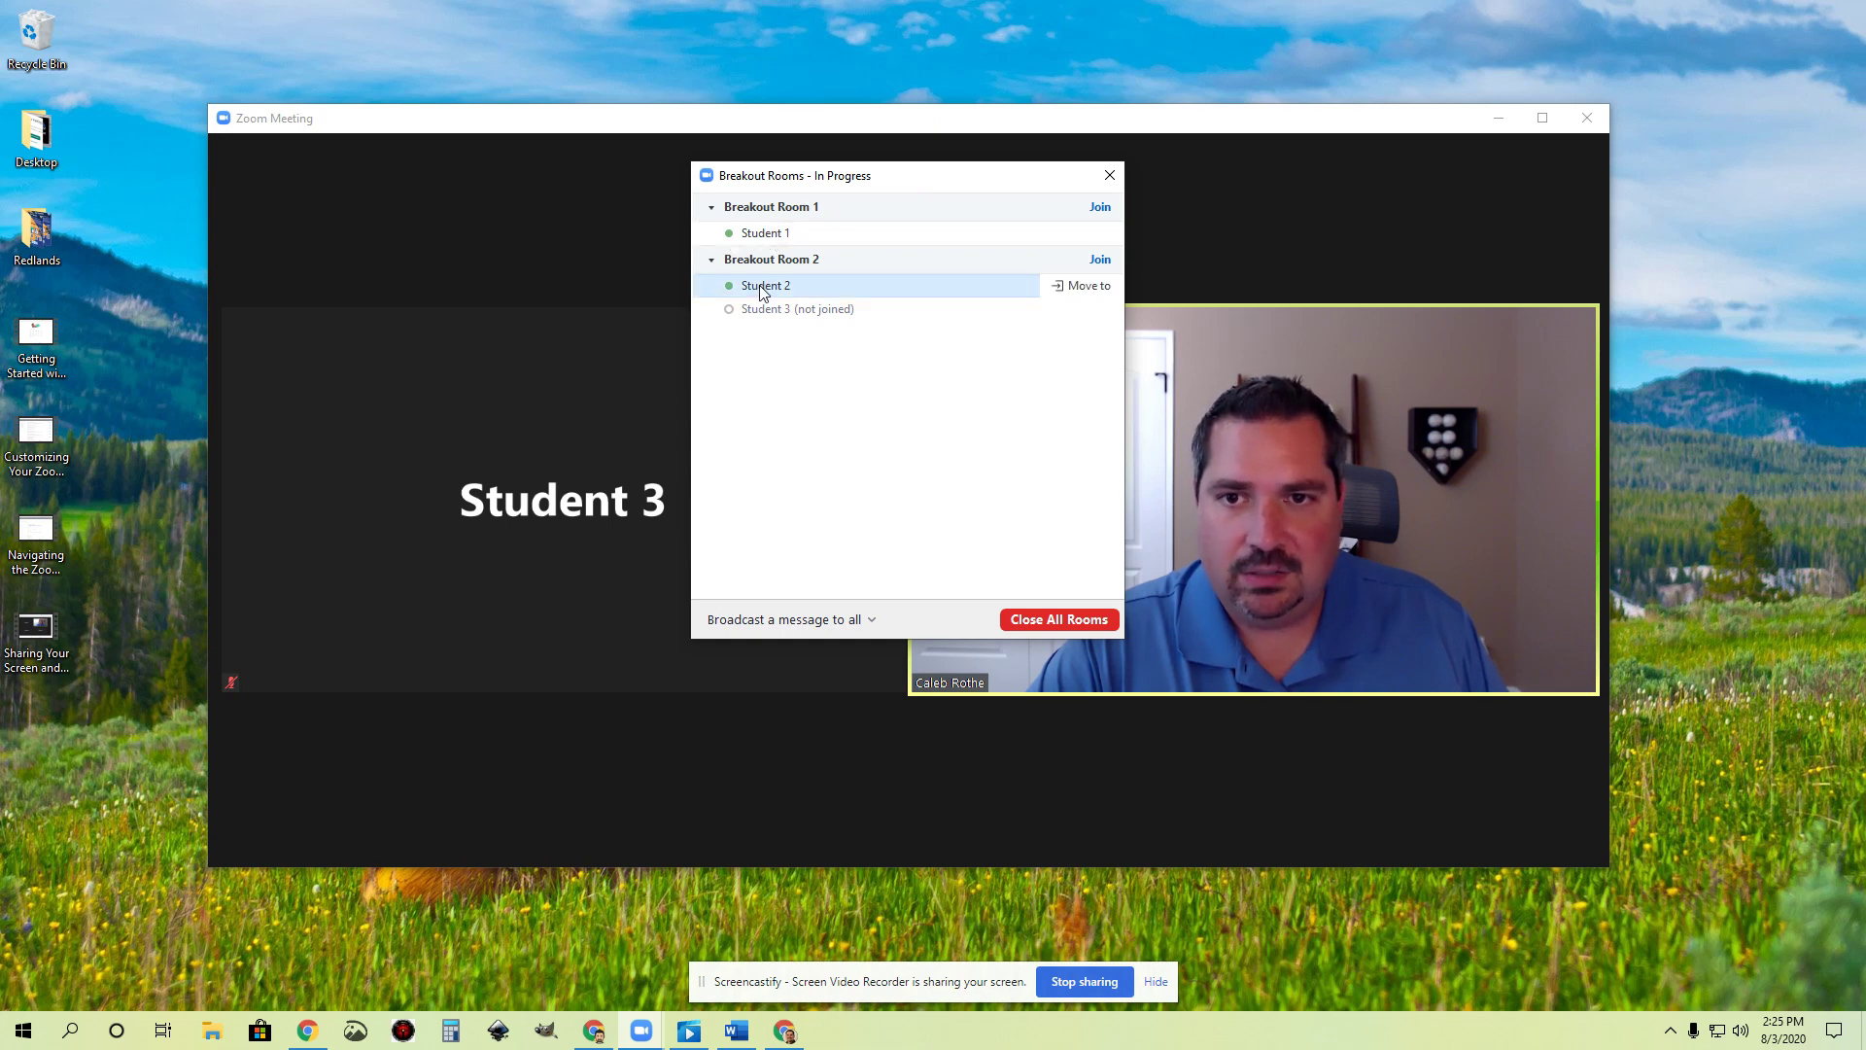
pyautogui.moveTo(752, 319)
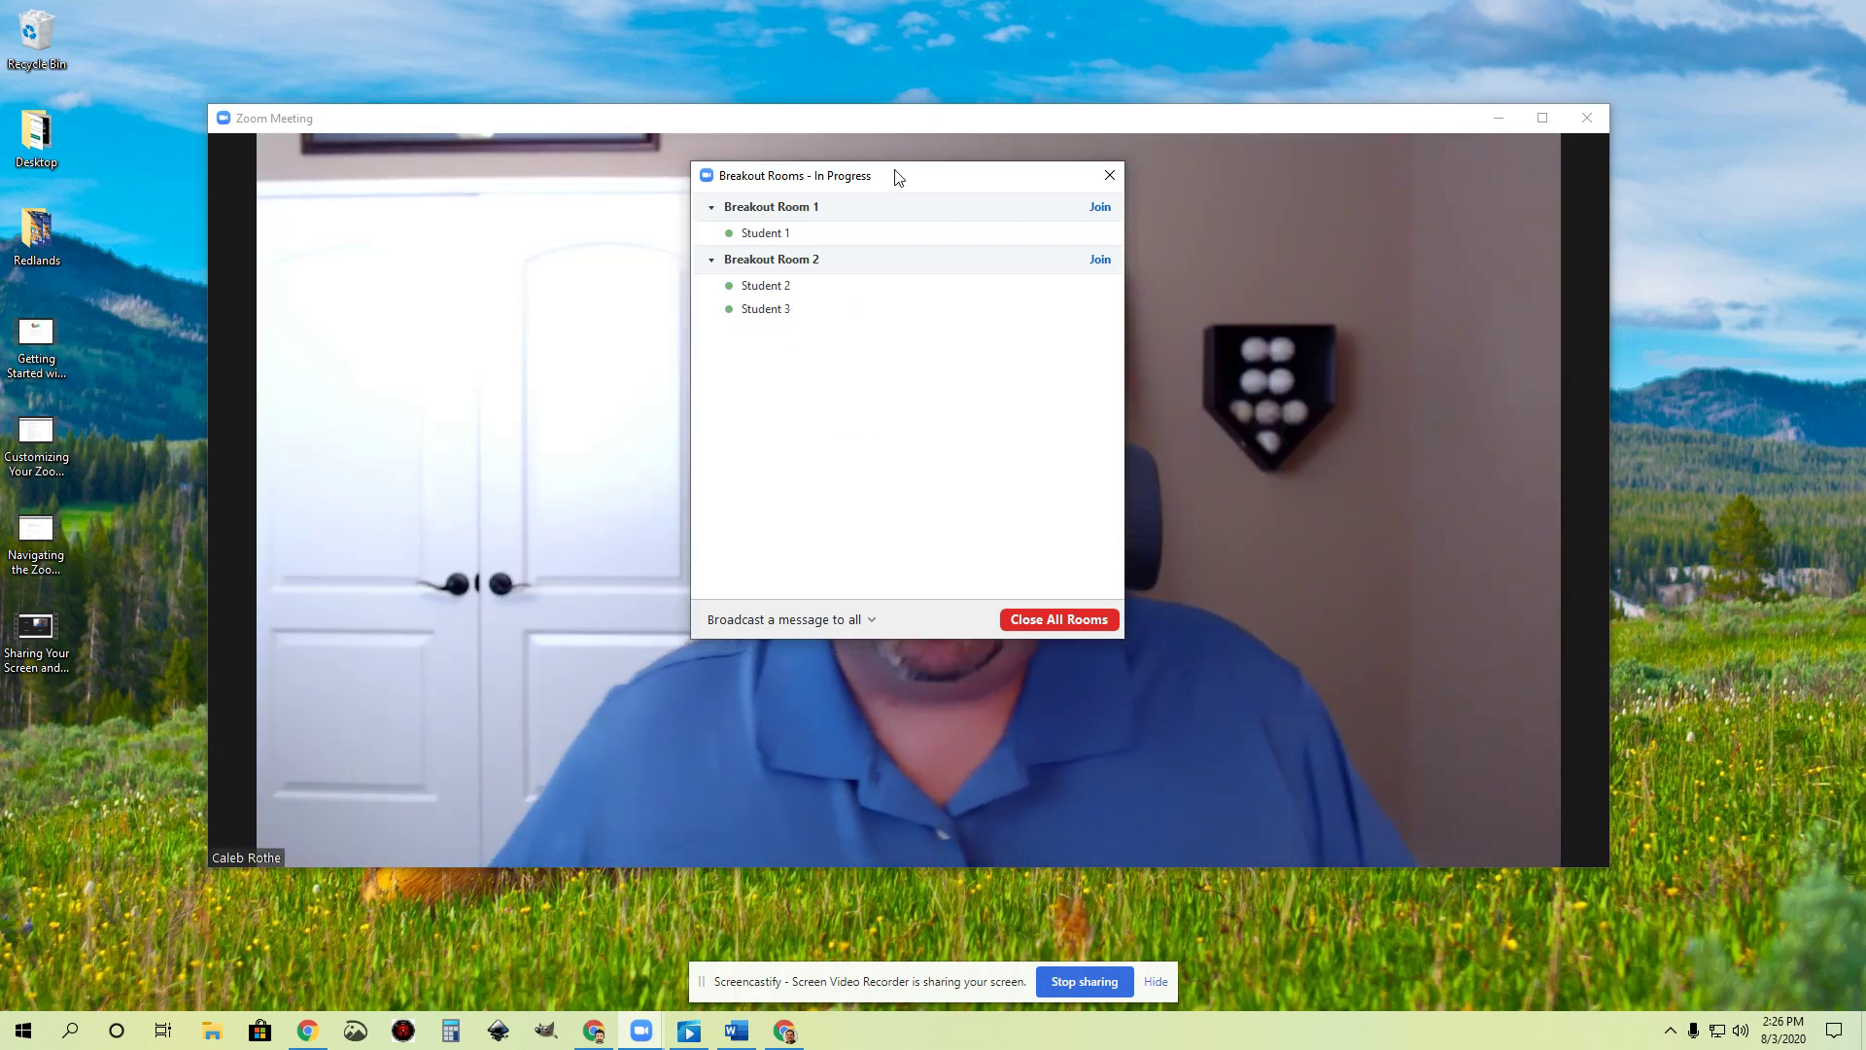
pyautogui.moveTo(895, 175); pyautogui.dragTo(1294, 239)
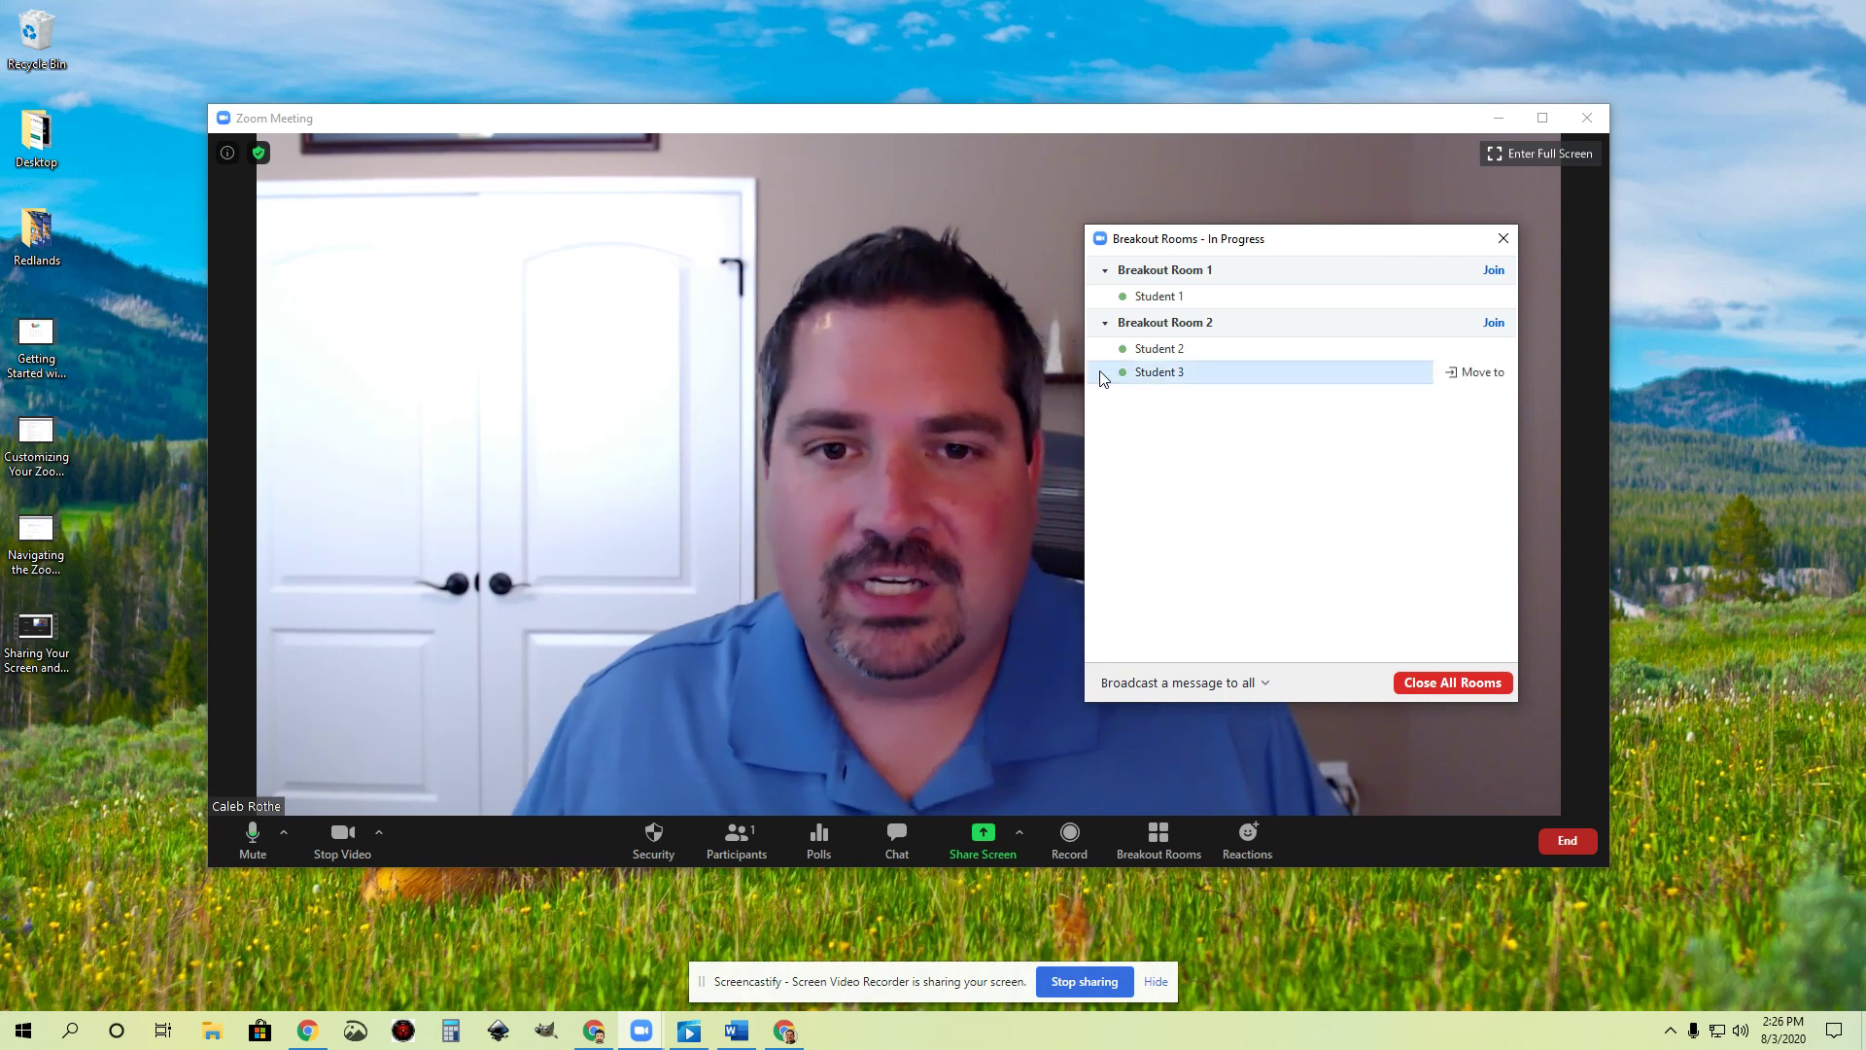
pyautogui.moveTo(1318, 244); pyautogui.dragTo(1012, 267)
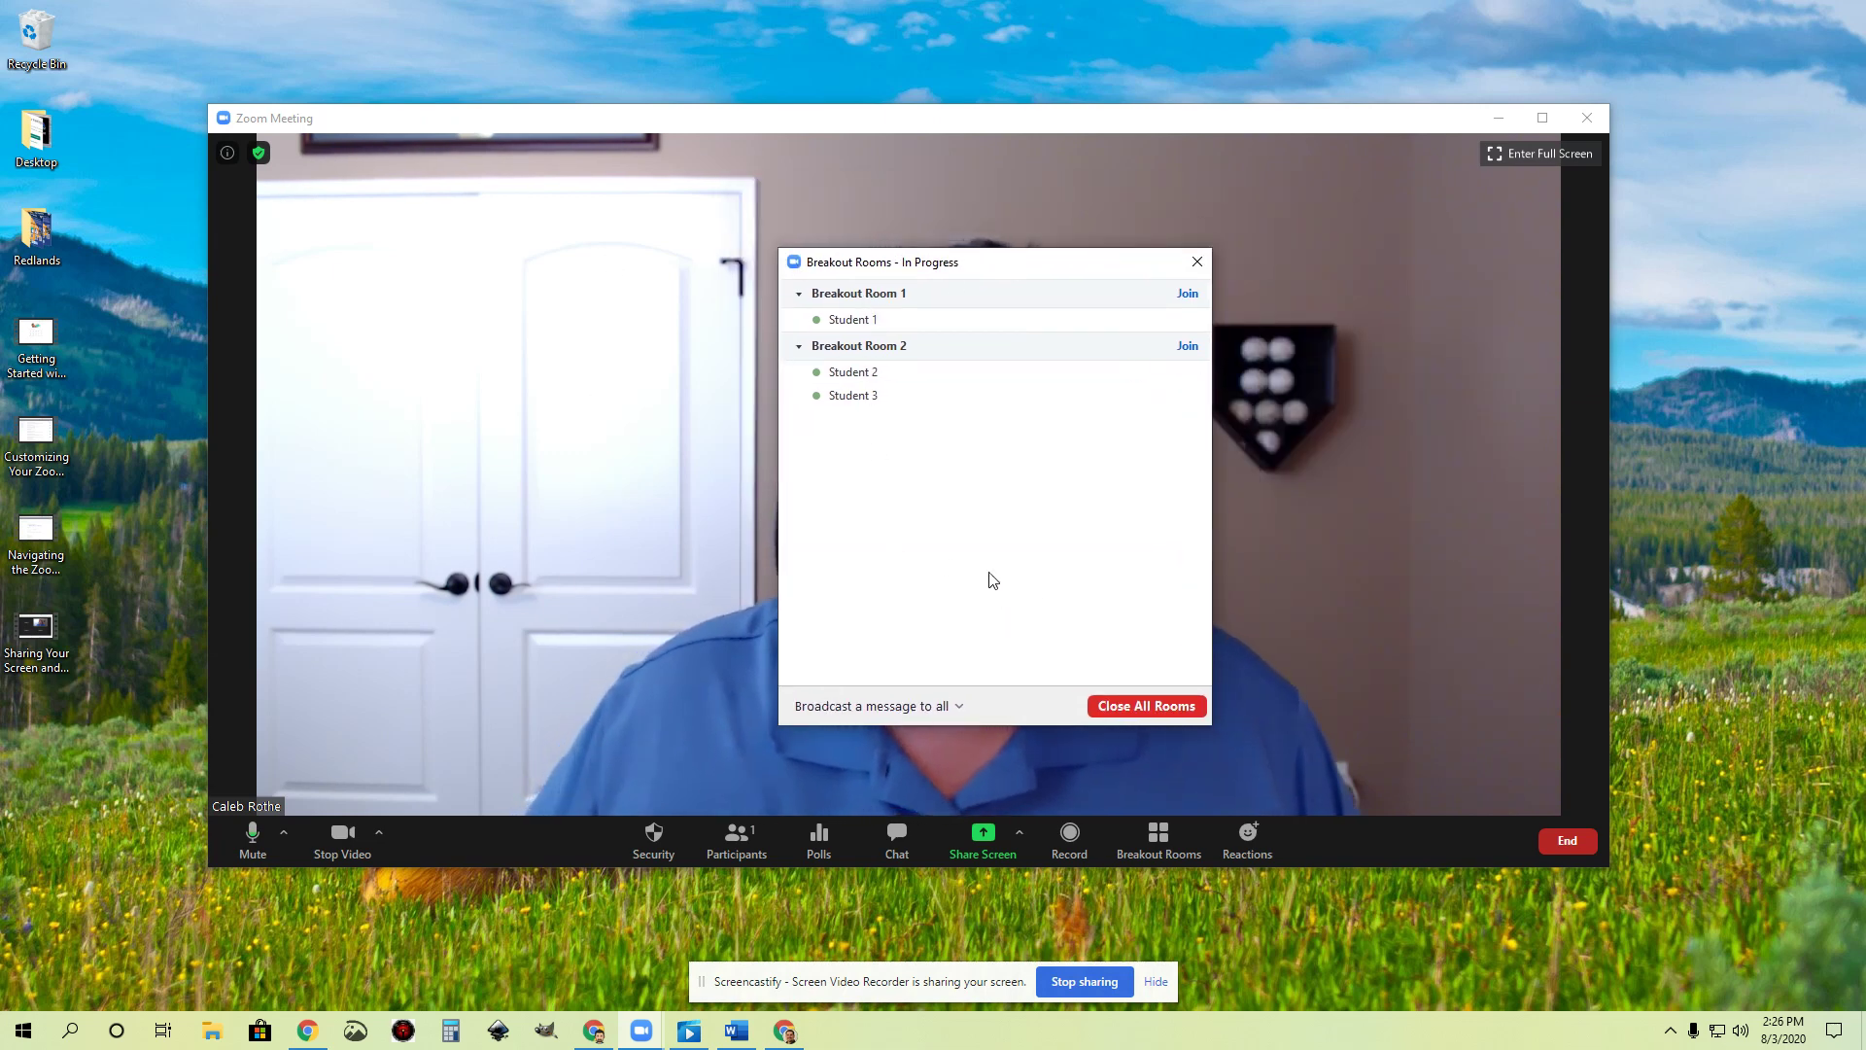
pyautogui.moveTo(1011, 277); pyautogui.dragTo(1351, 234)
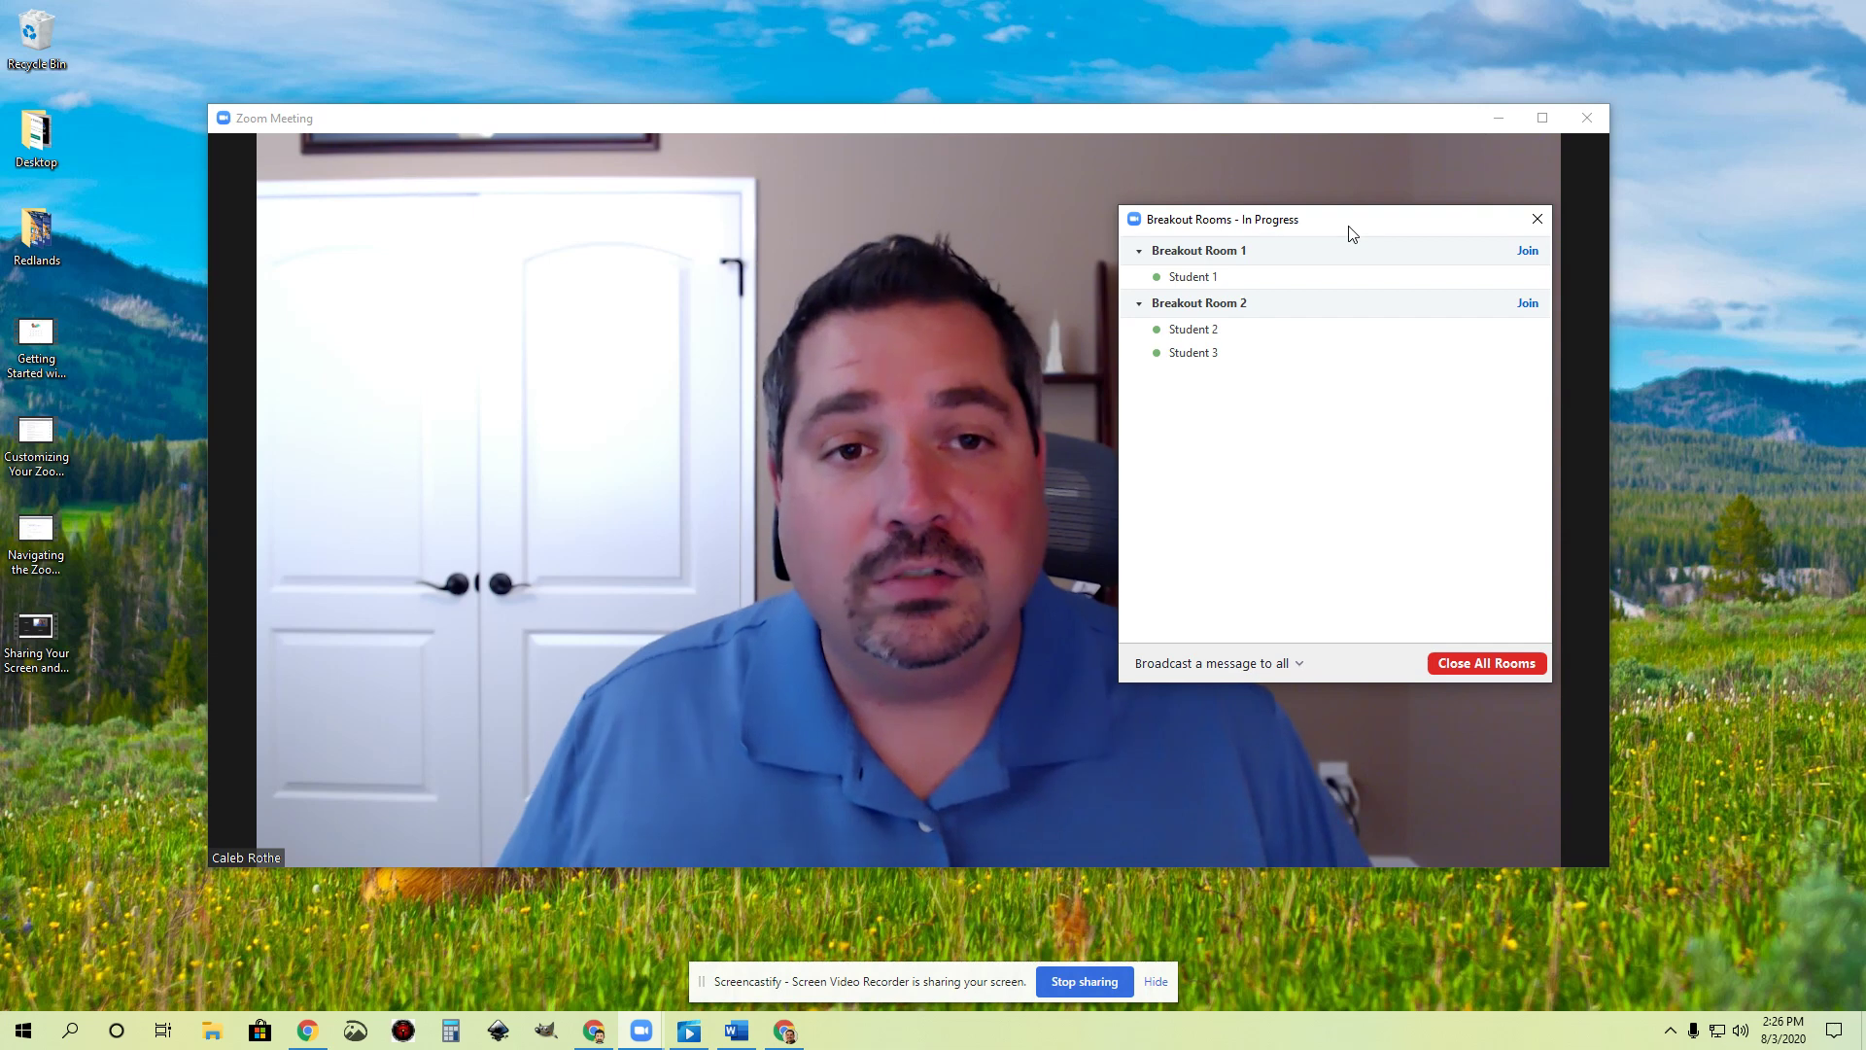
pyautogui.moveTo(1348, 231); pyautogui.dragTo(1337, 244)
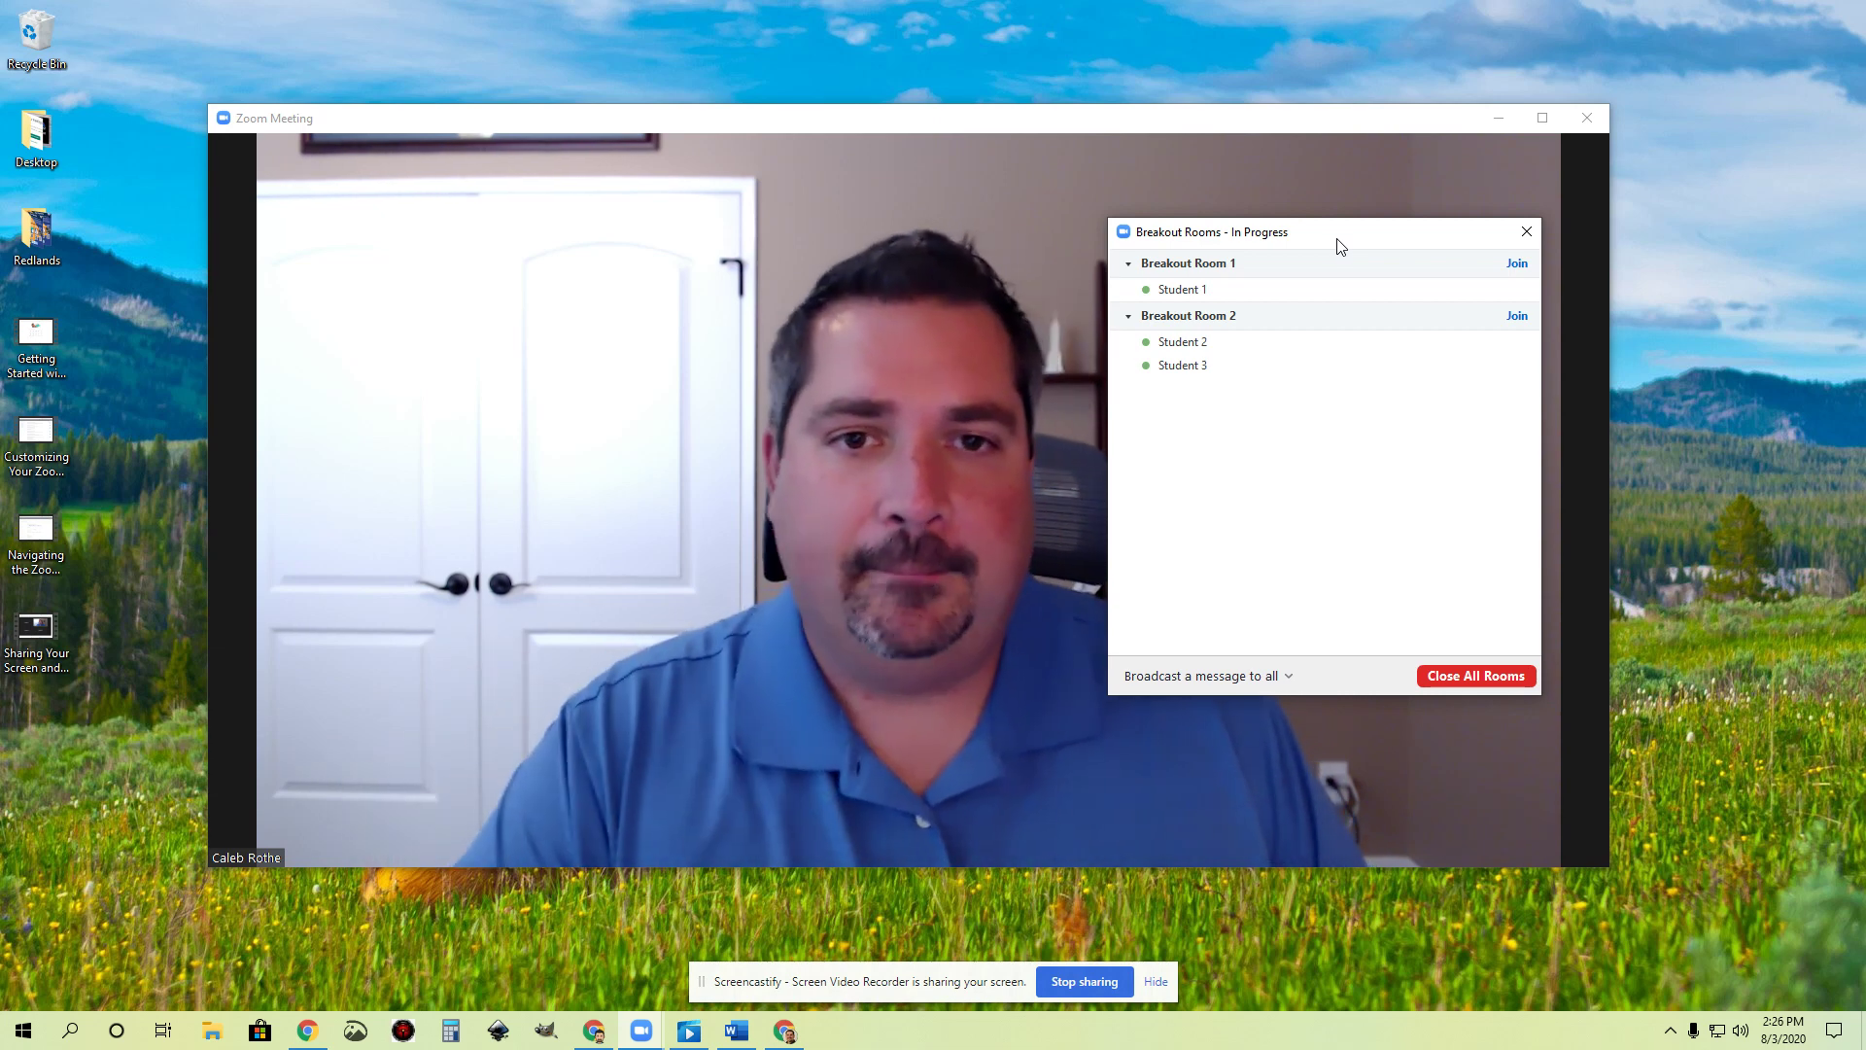
pyautogui.moveTo(1338, 242); pyautogui.dragTo(466, 183)
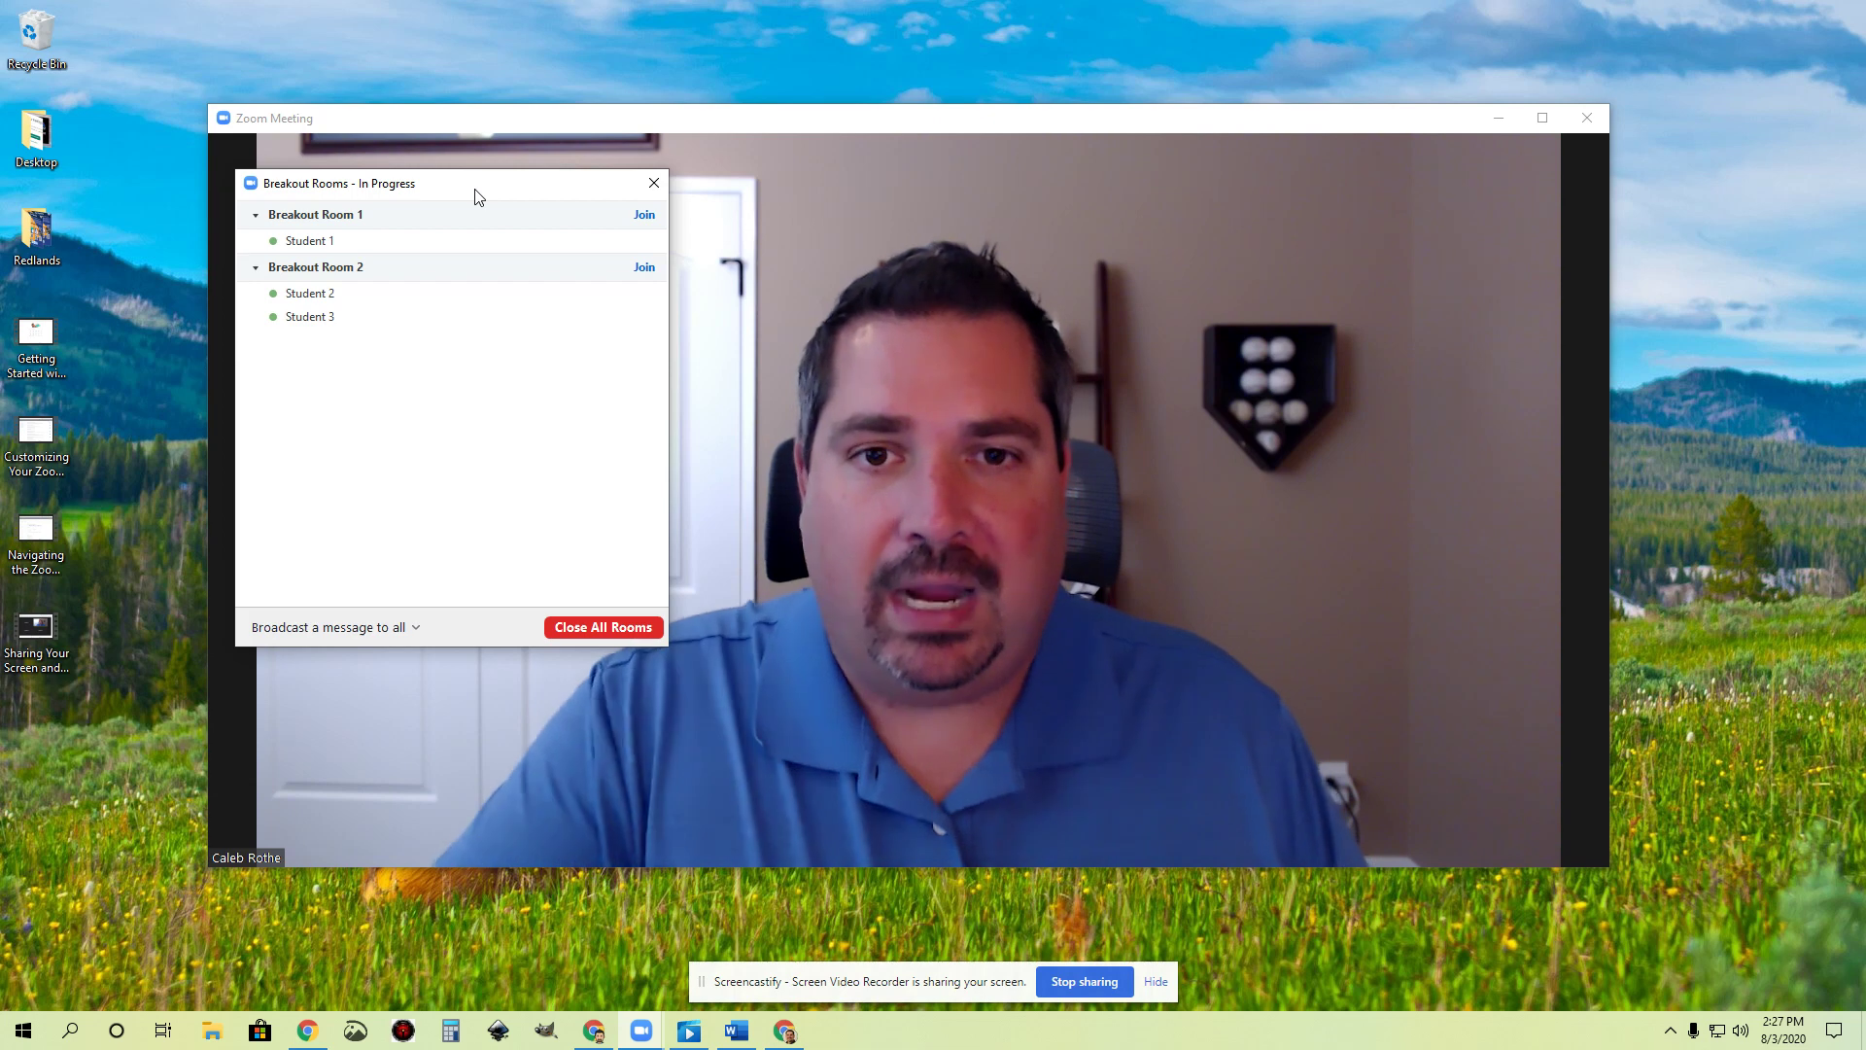
pyautogui.moveTo(477, 195); pyautogui.dragTo(498, 201)
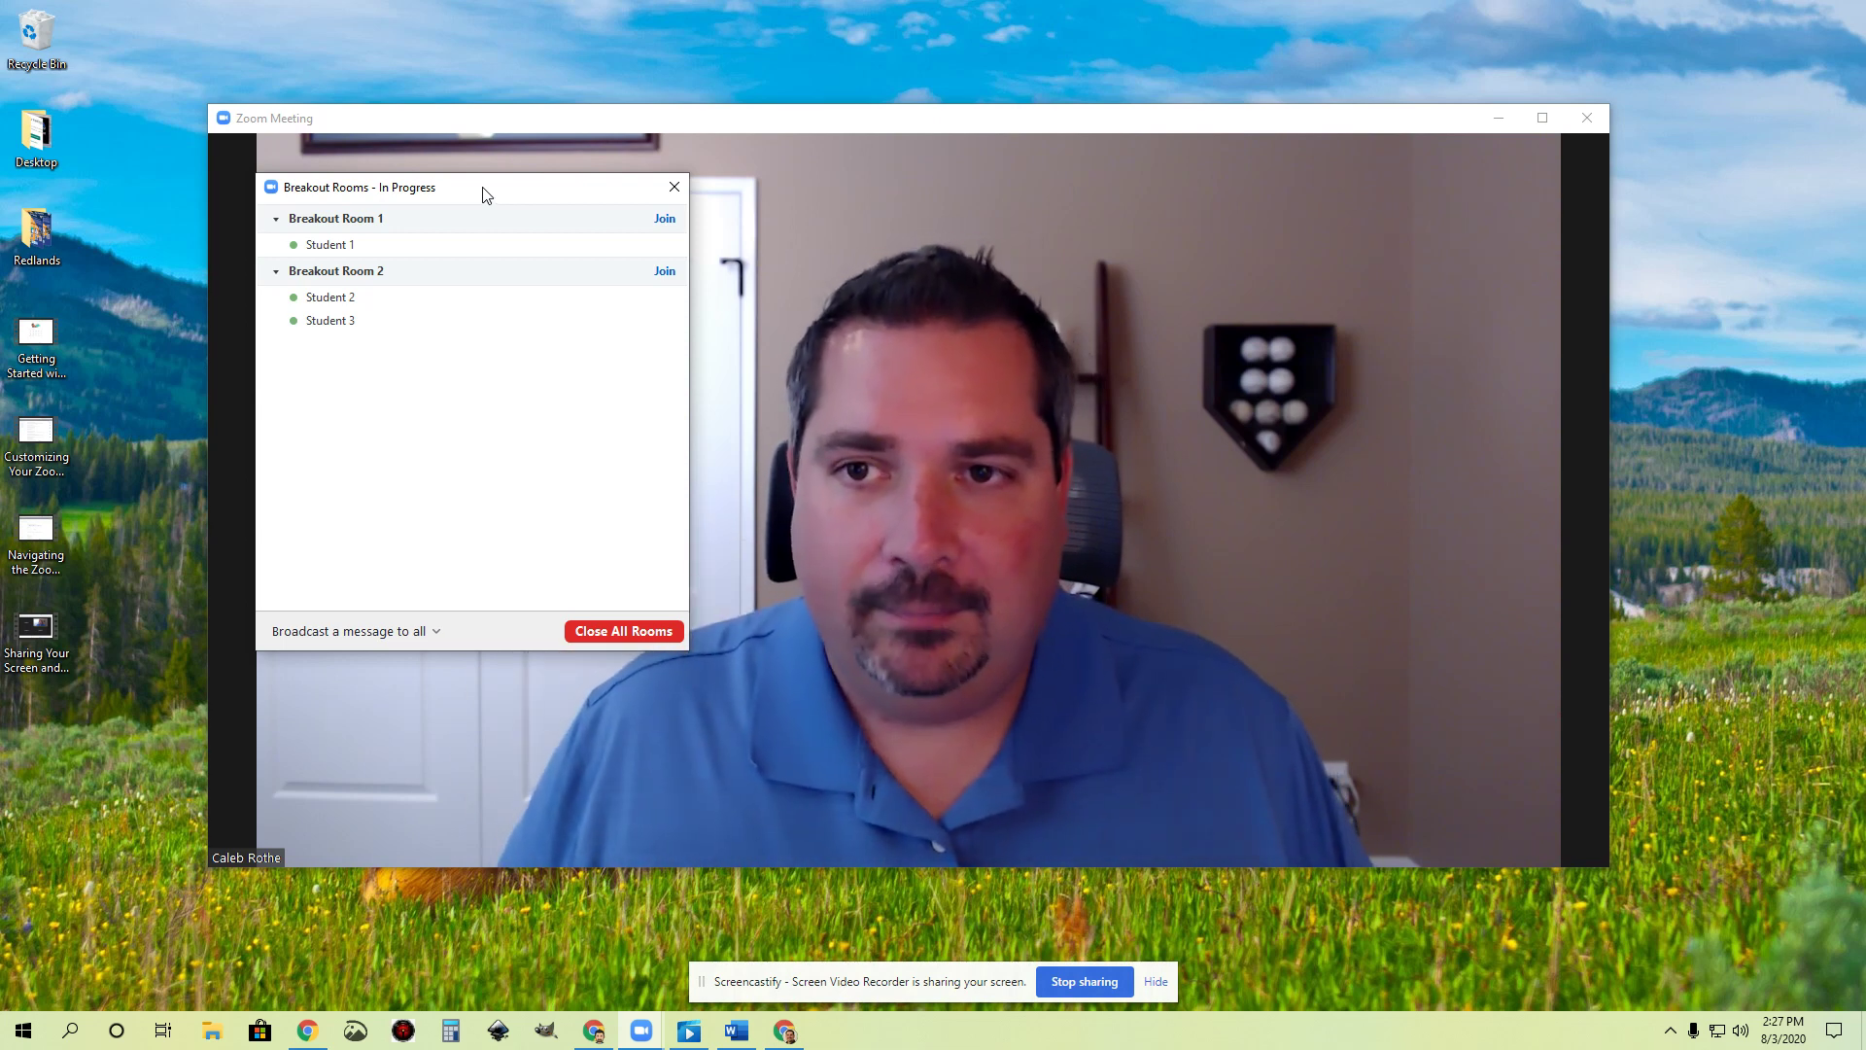
pyautogui.moveTo(486, 195); pyautogui.dragTo(531, 194)
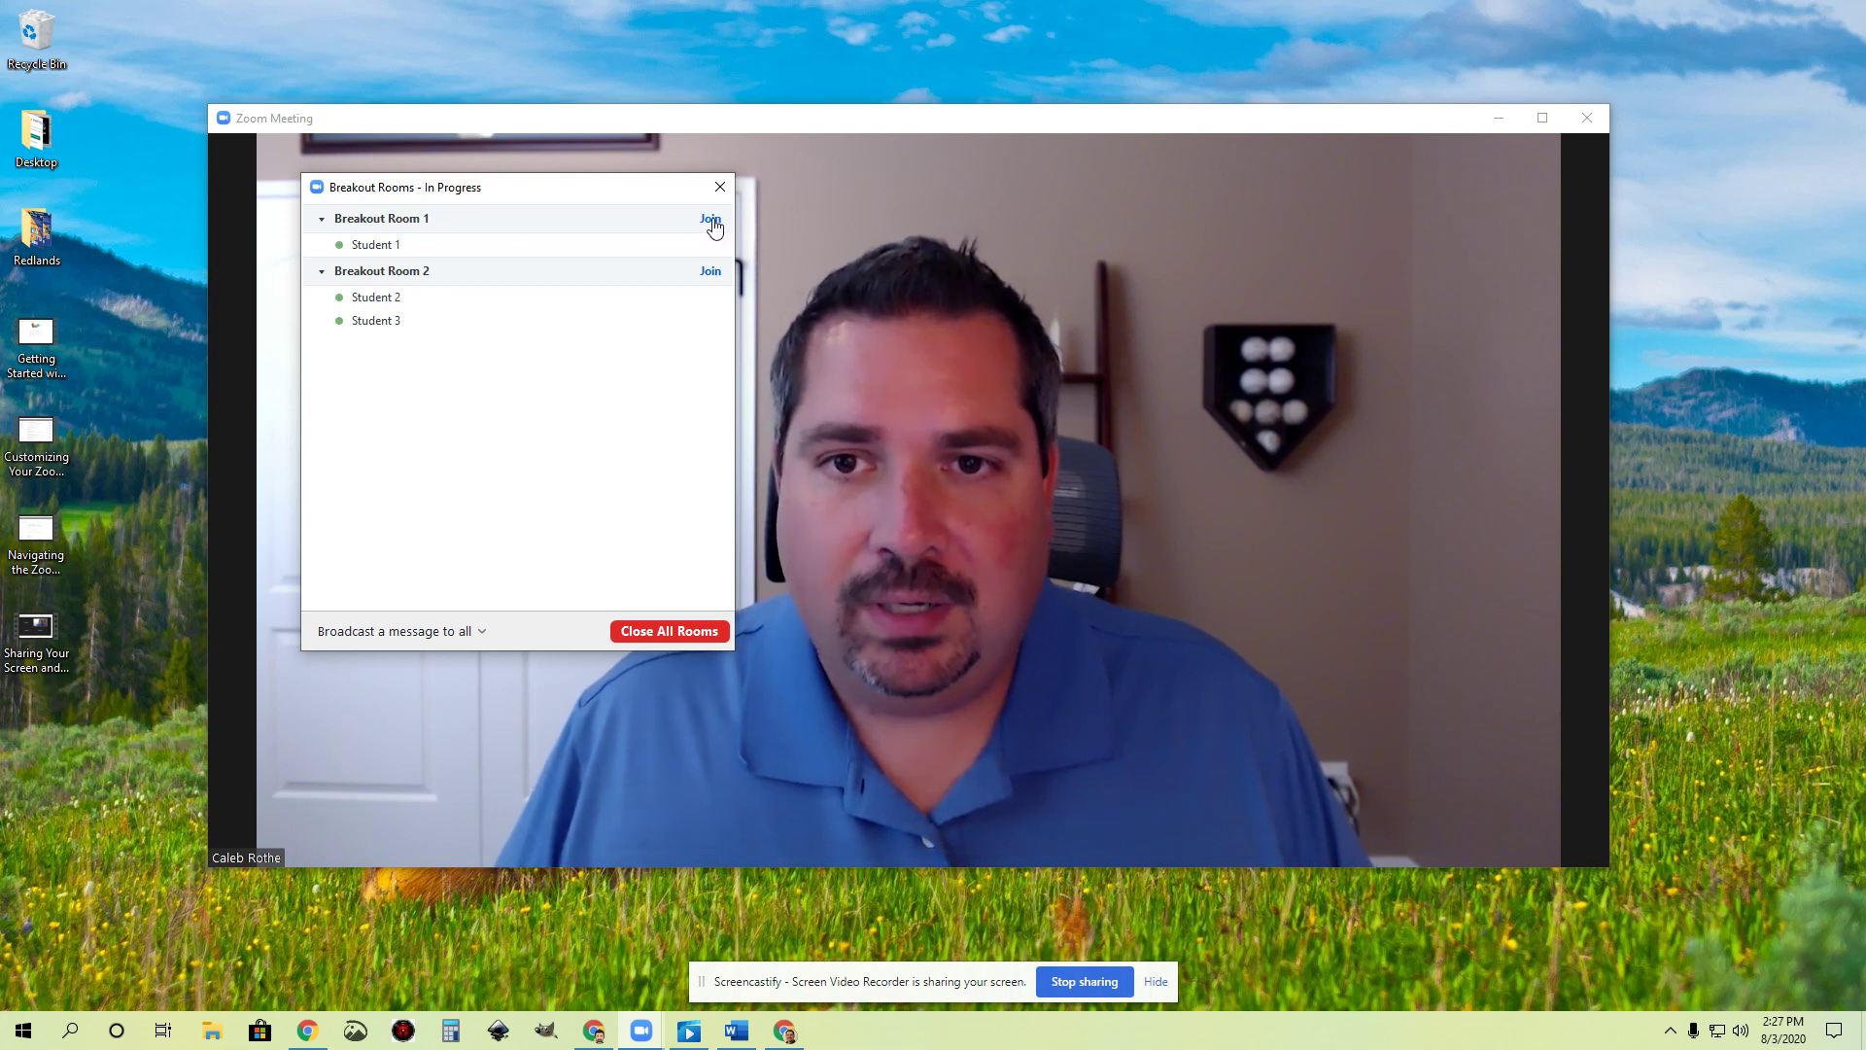
pyautogui.moveTo(612, 189); pyautogui.dragTo(744, 202)
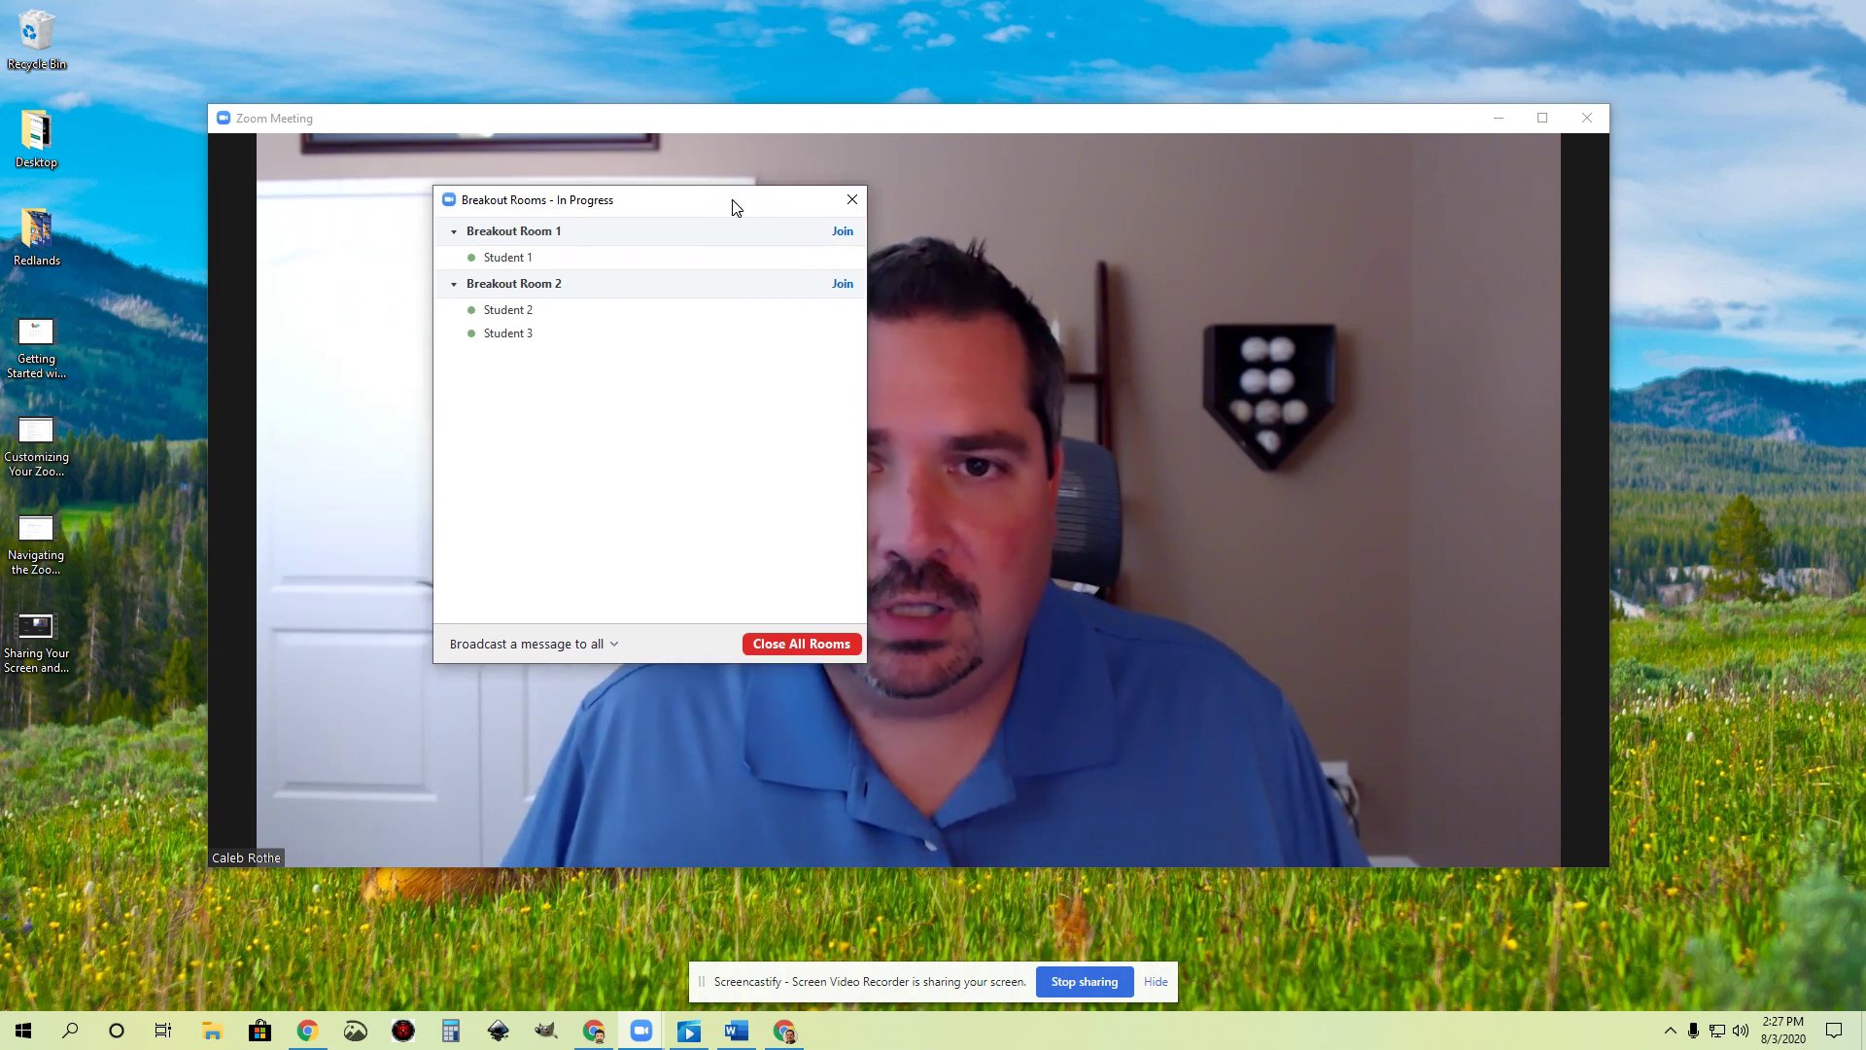
# - Join Breakout Room 1 and confirm with Yes
pyautogui.click(843, 232)
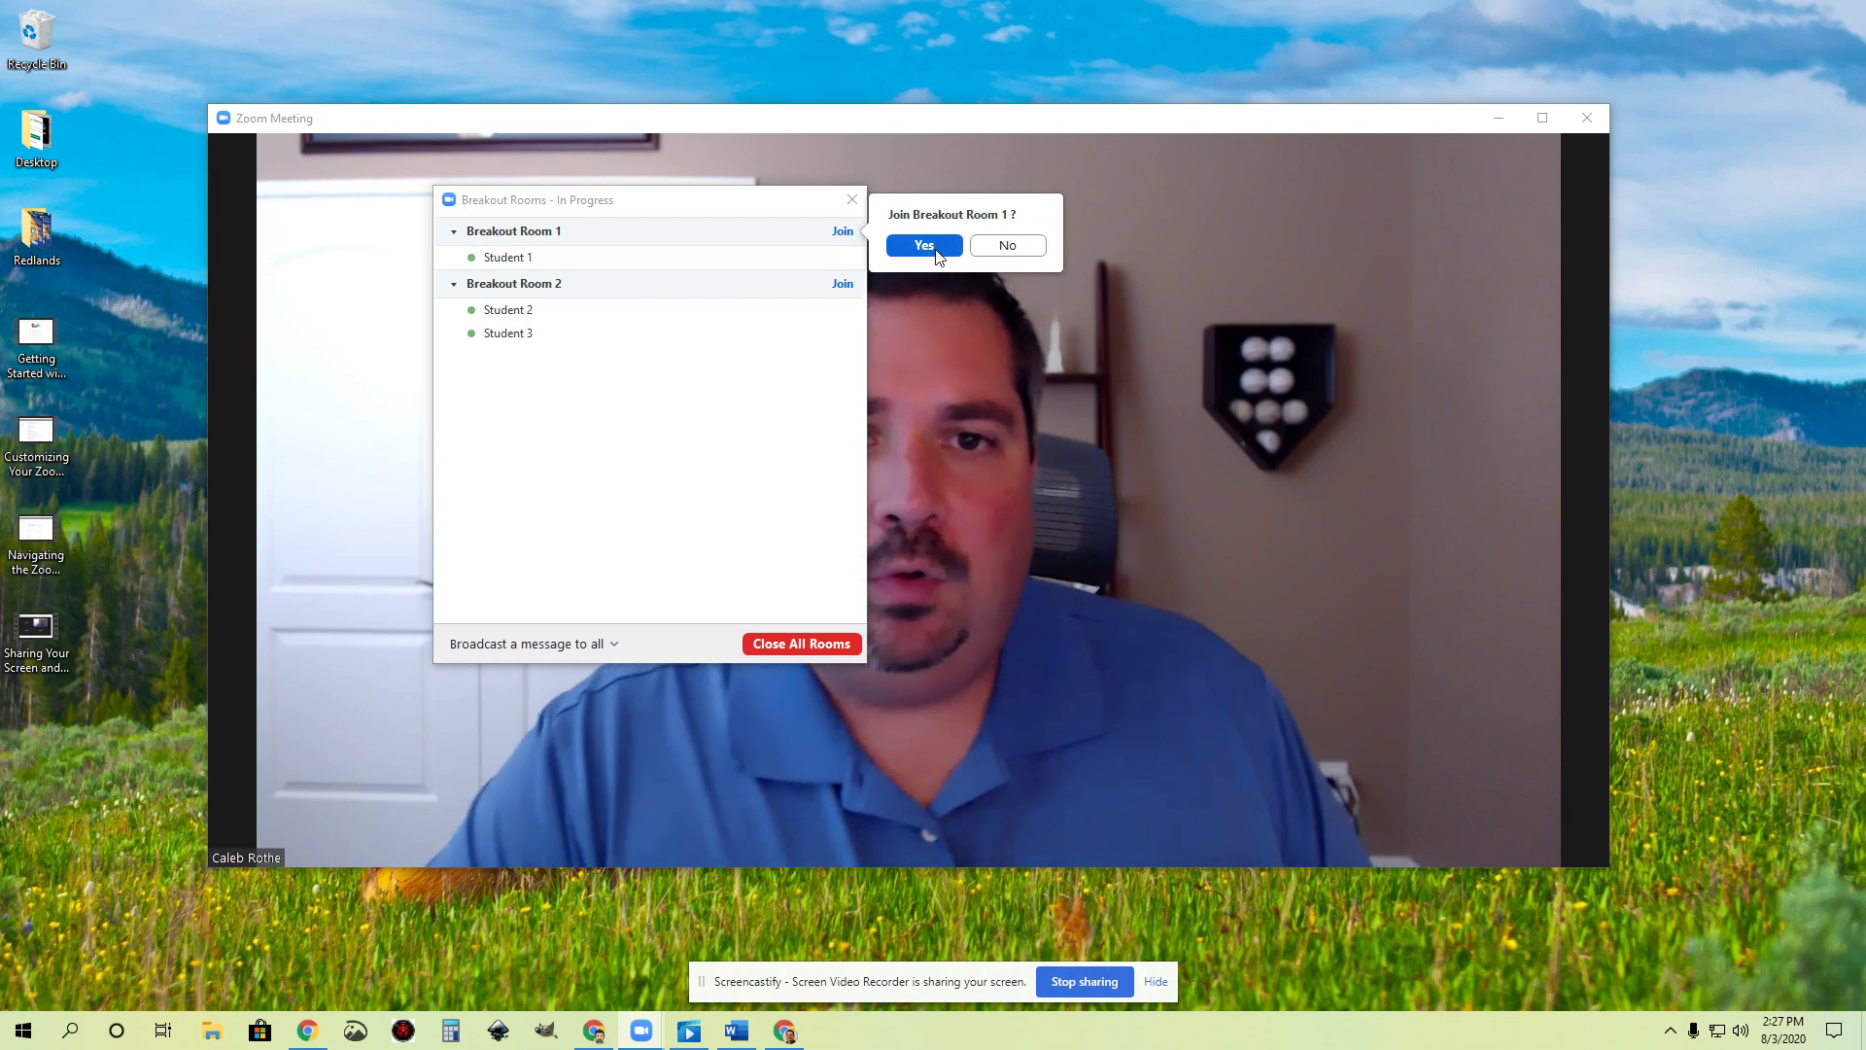
pyautogui.click(935, 247)
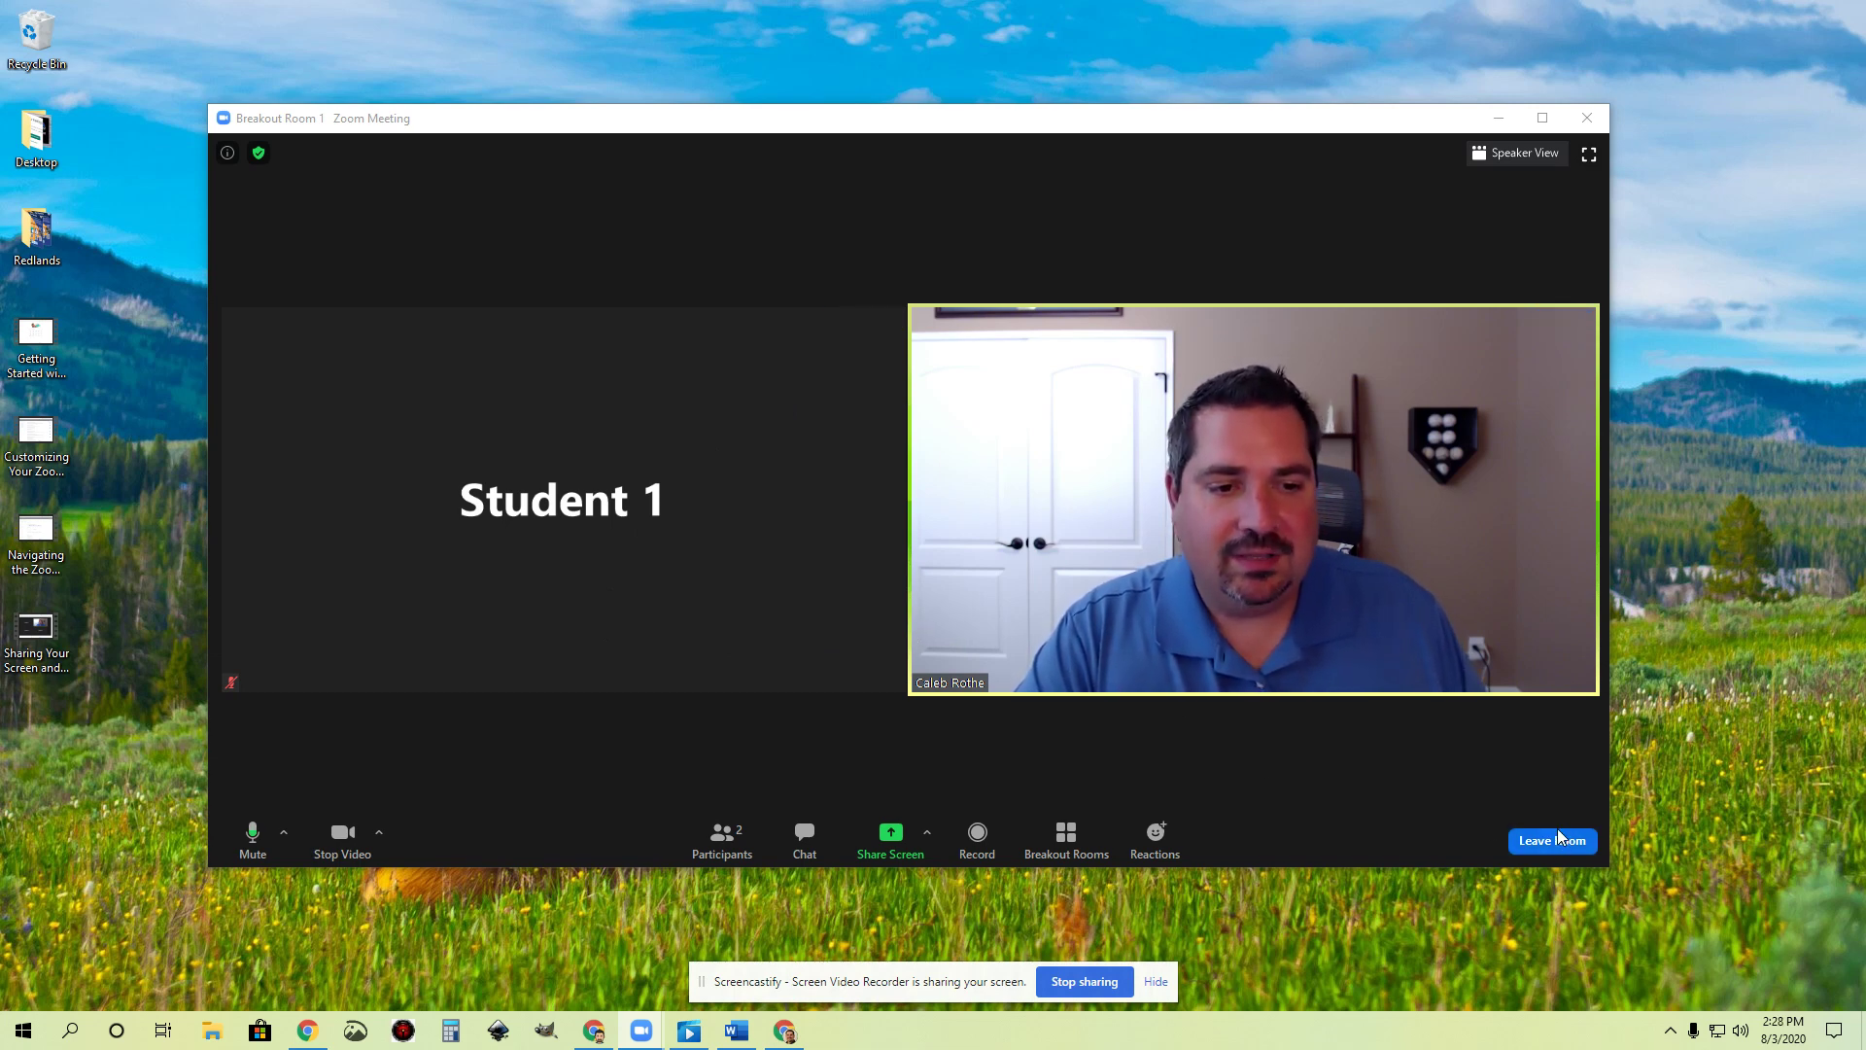
# - Show the leave options from inside Breakout Room 1
pyautogui.click(1553, 841)
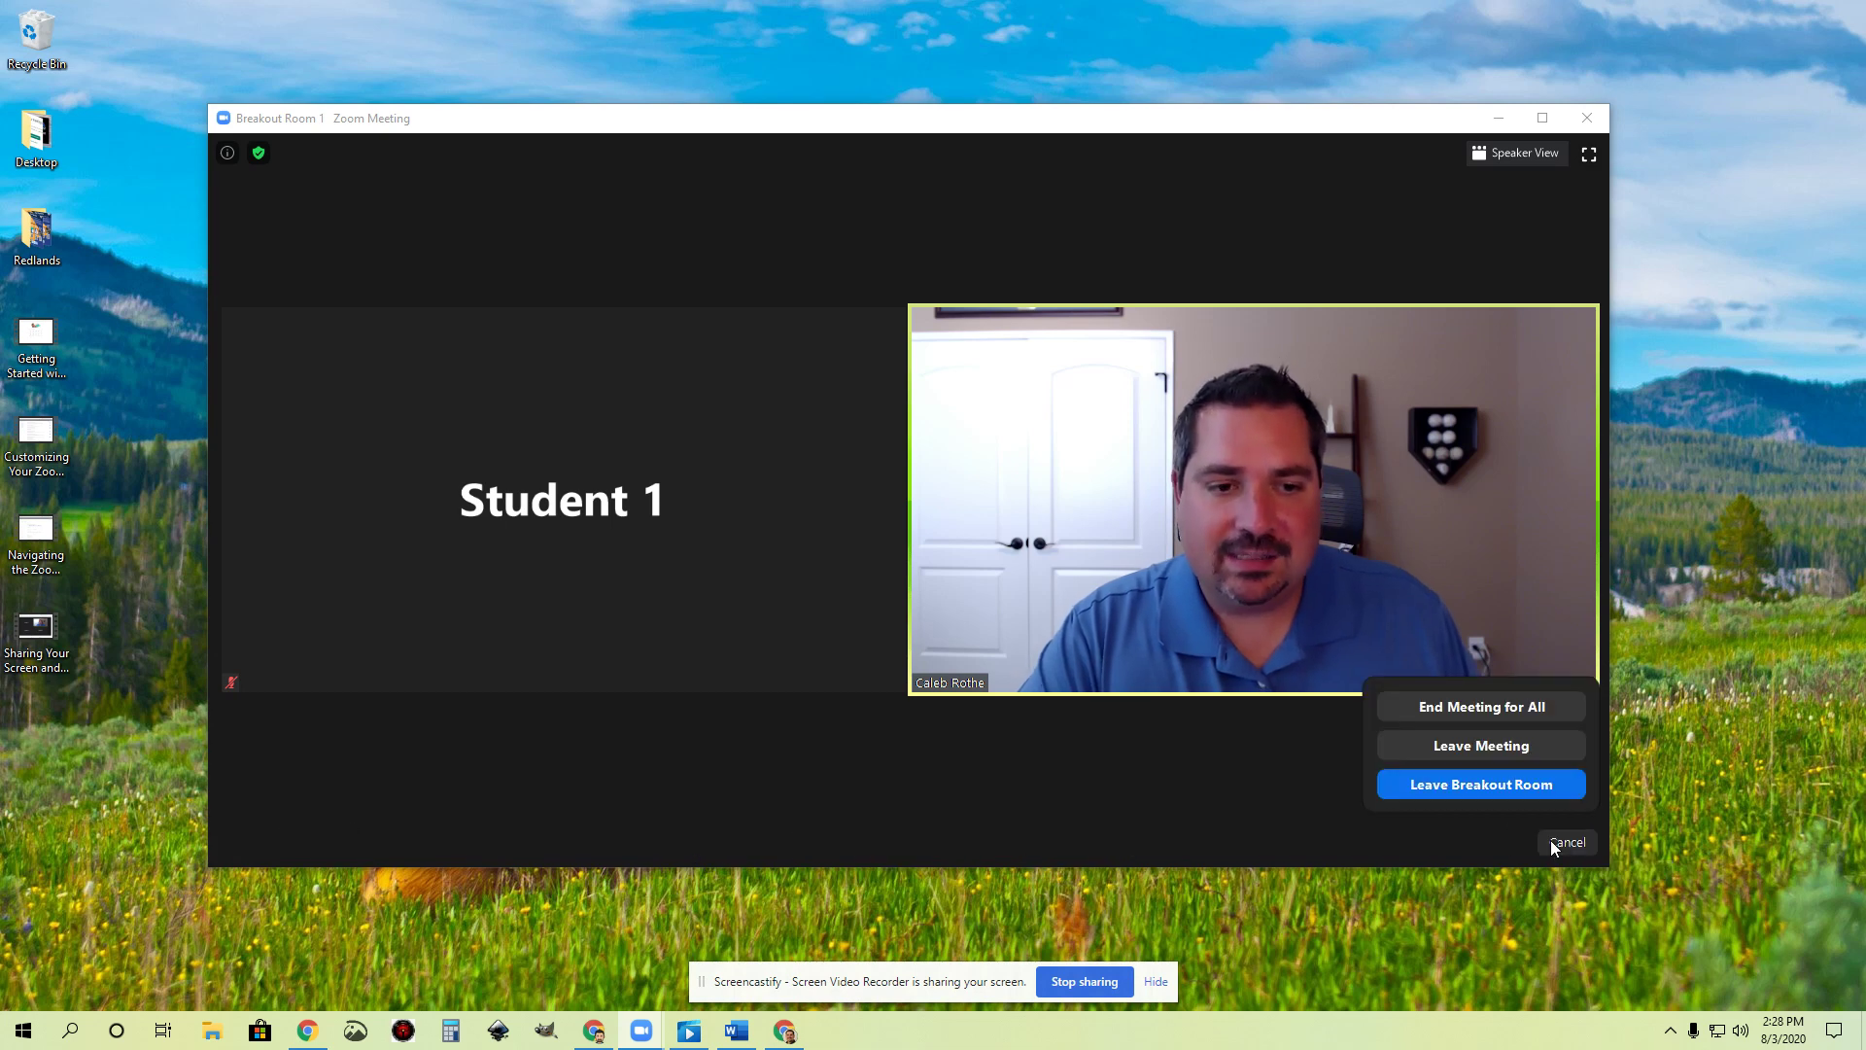
# - Leave Breakout Room 1 and reopen the breakout rooms overview
pyautogui.click(1470, 788)
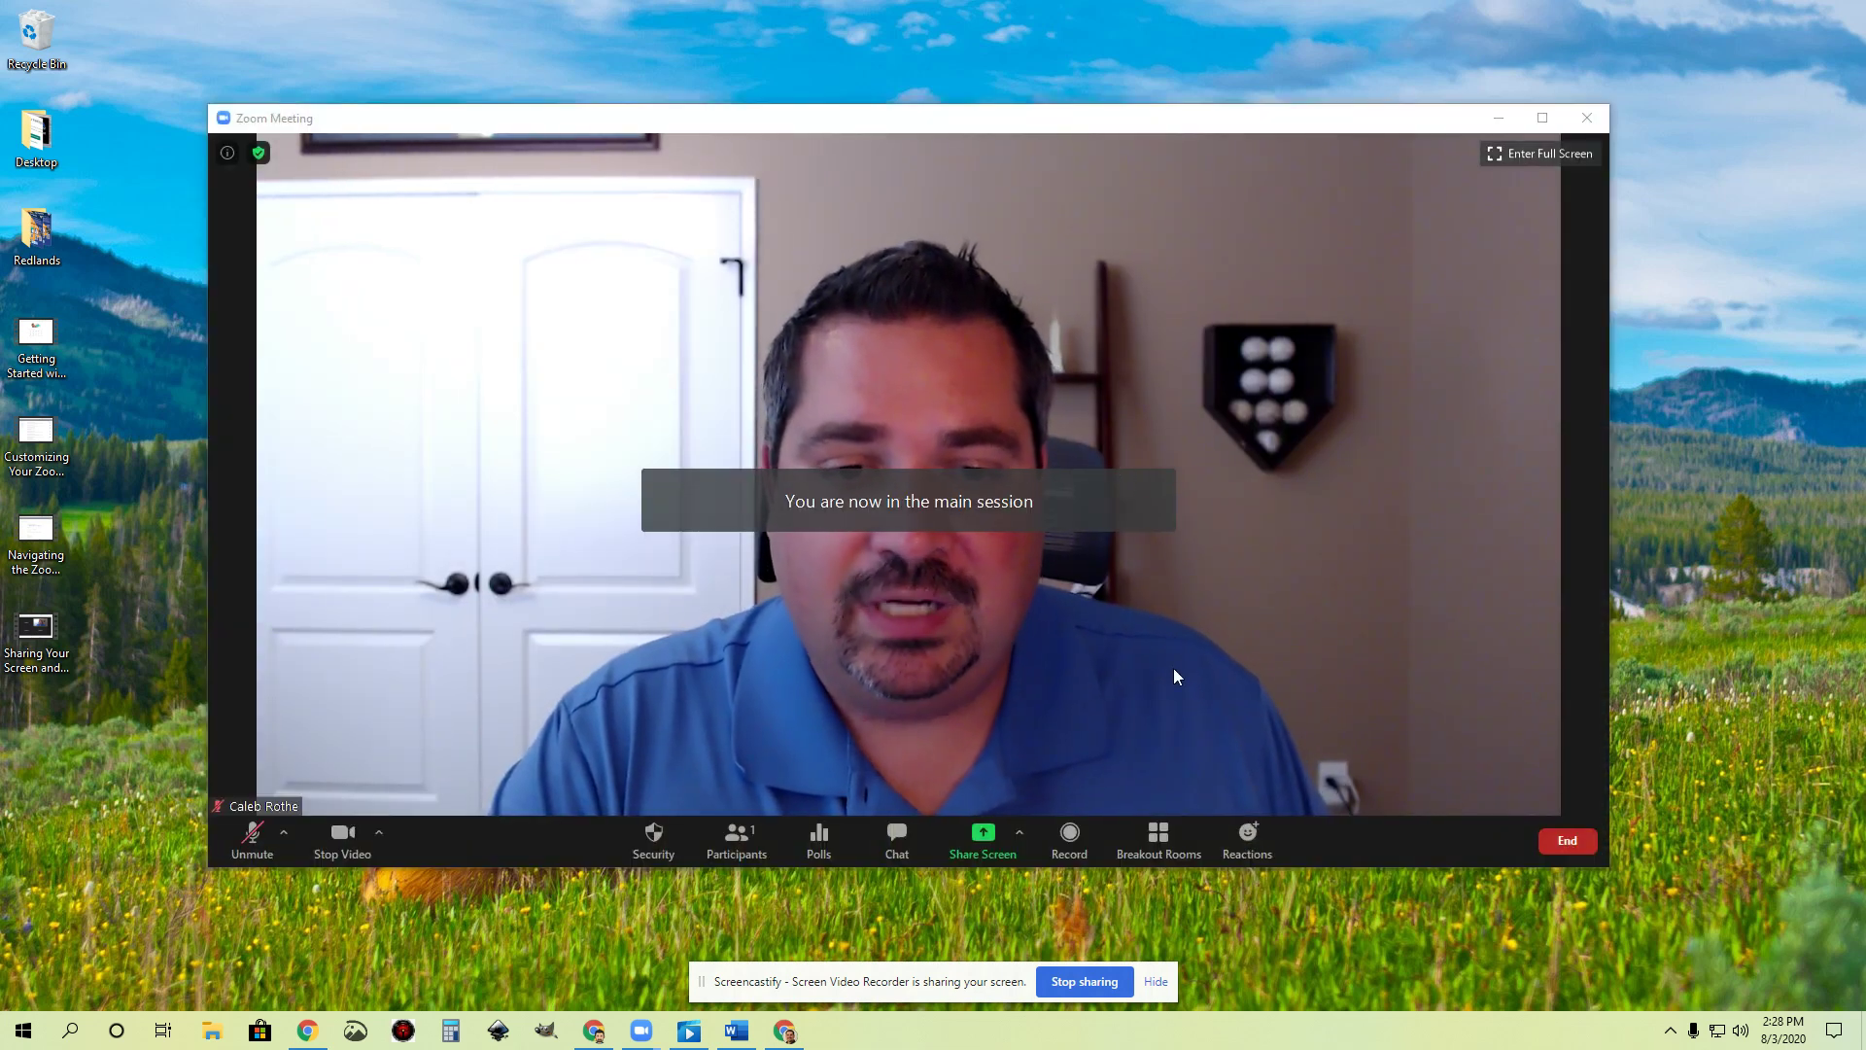
pyautogui.click(1157, 836)
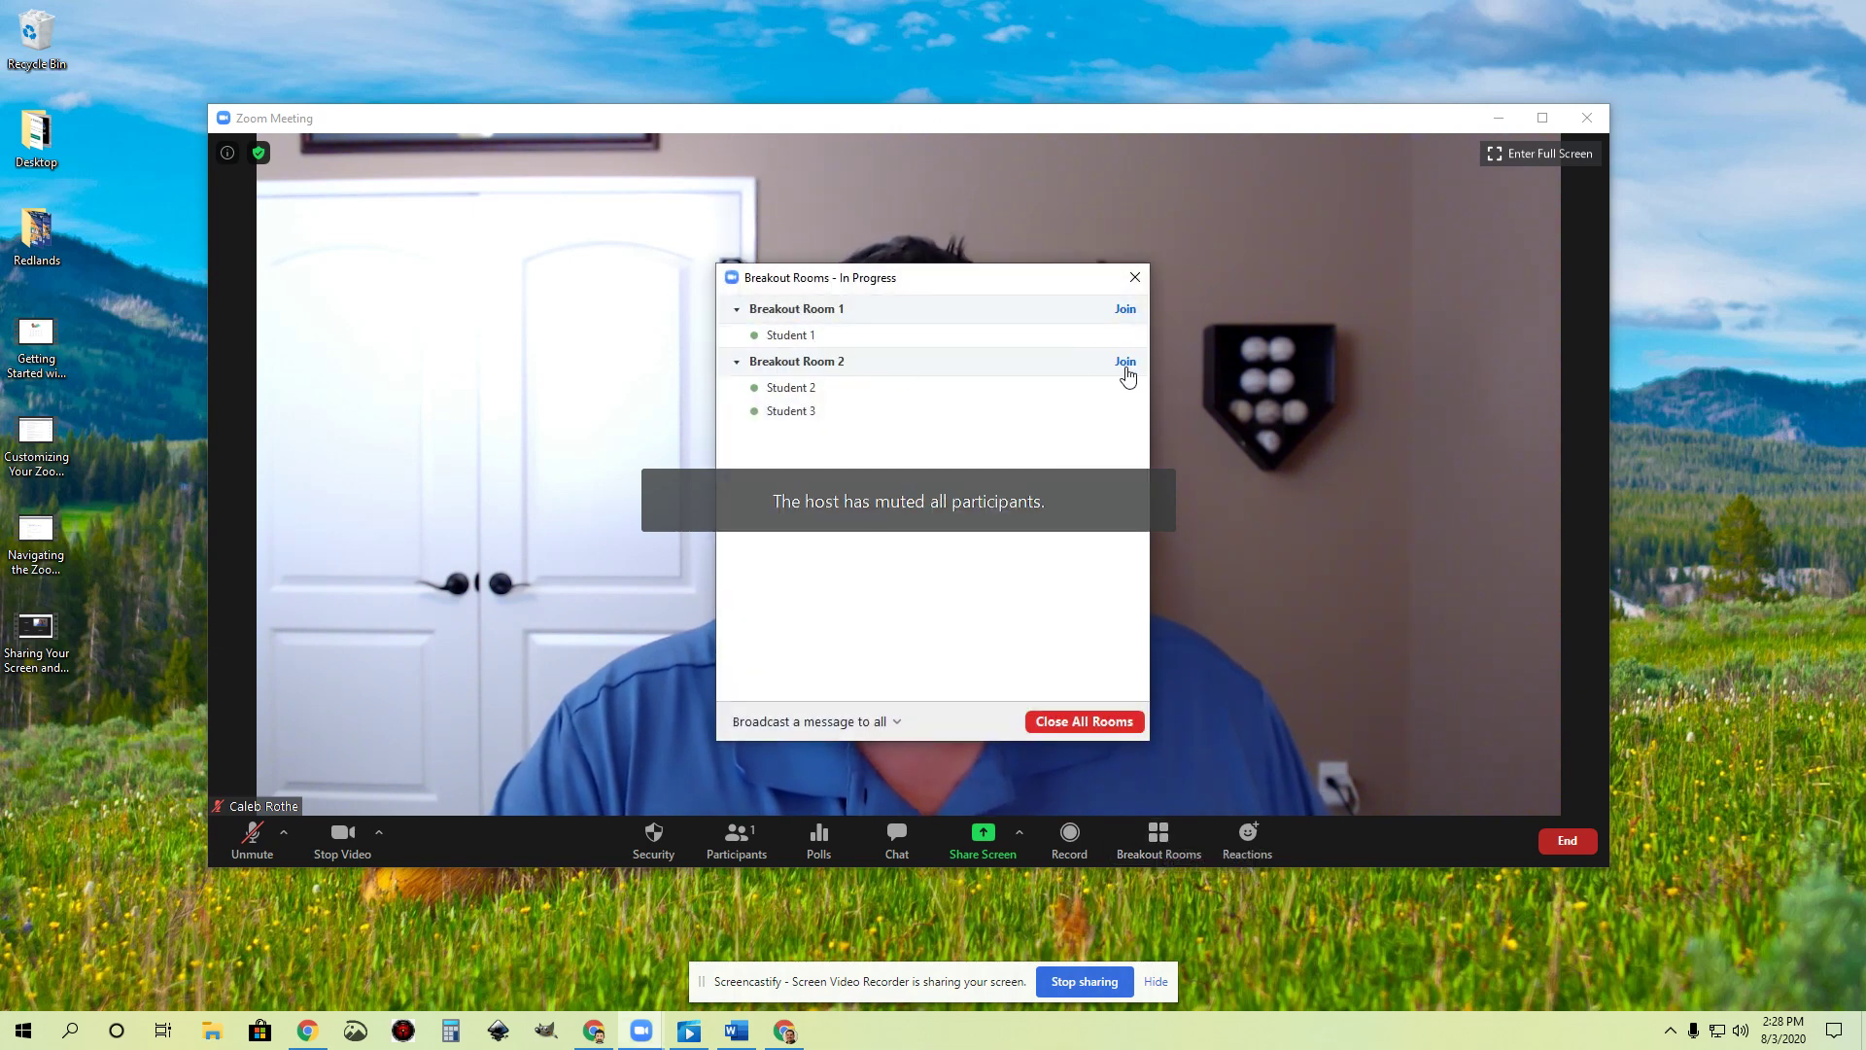
# - Join Breakout Room 2 with Students 2 and 3 and confirm with Yes
pyautogui.click(1125, 361)
pyautogui.click(1210, 375)
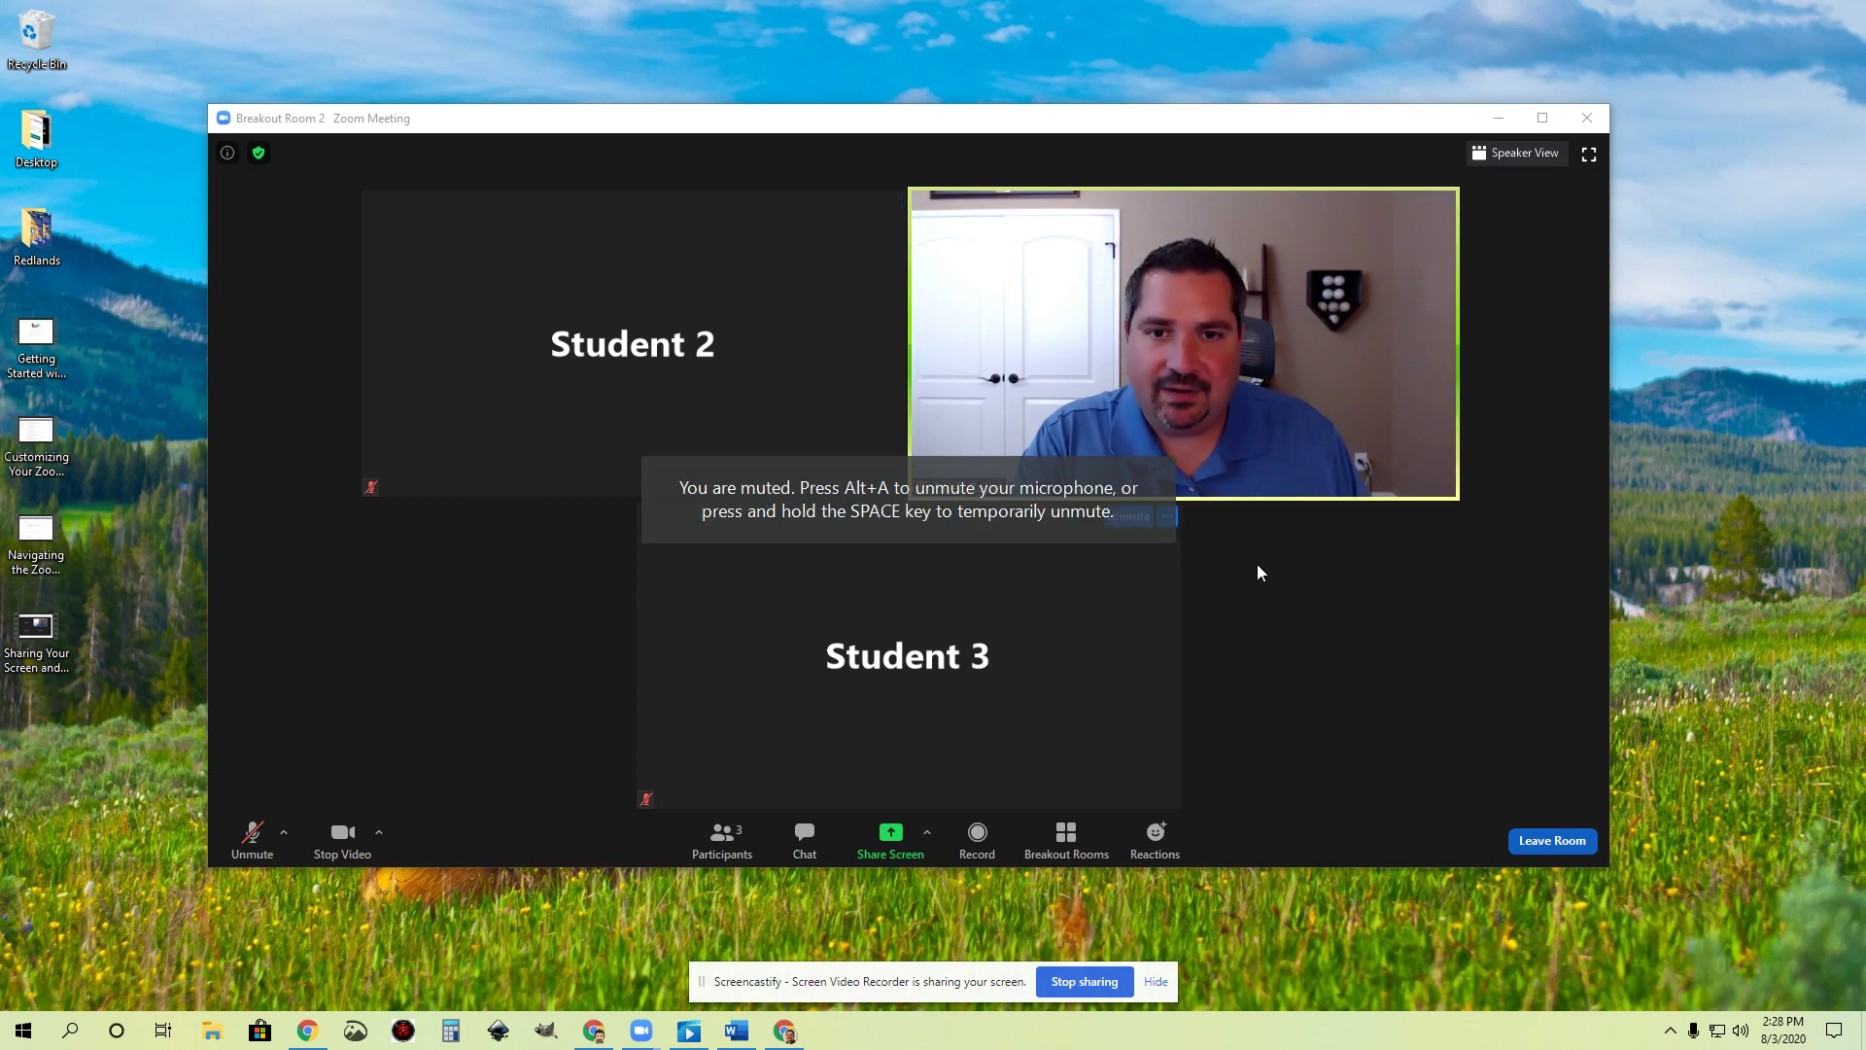
# - Leave Breakout Room 2, unmute with Alt+A, and reopen the rooms overview
pyautogui.click(1547, 839)
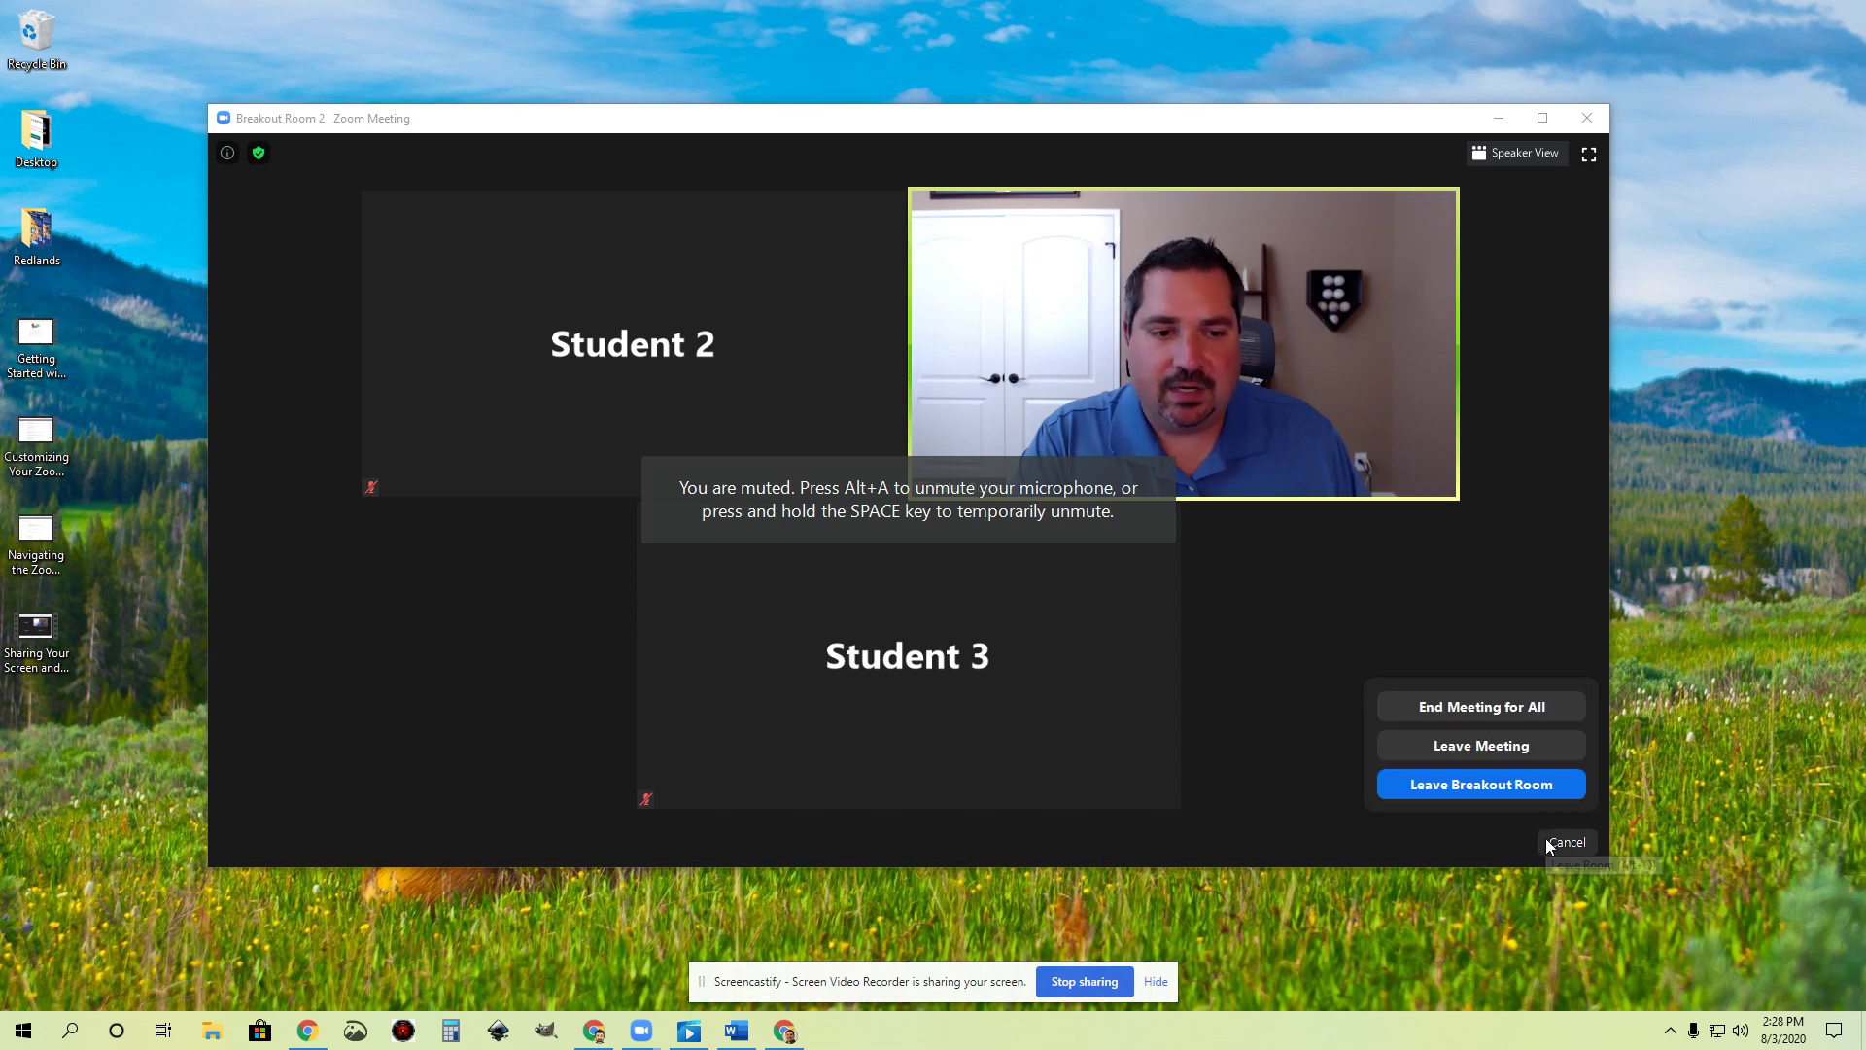
pyautogui.click(1478, 784)
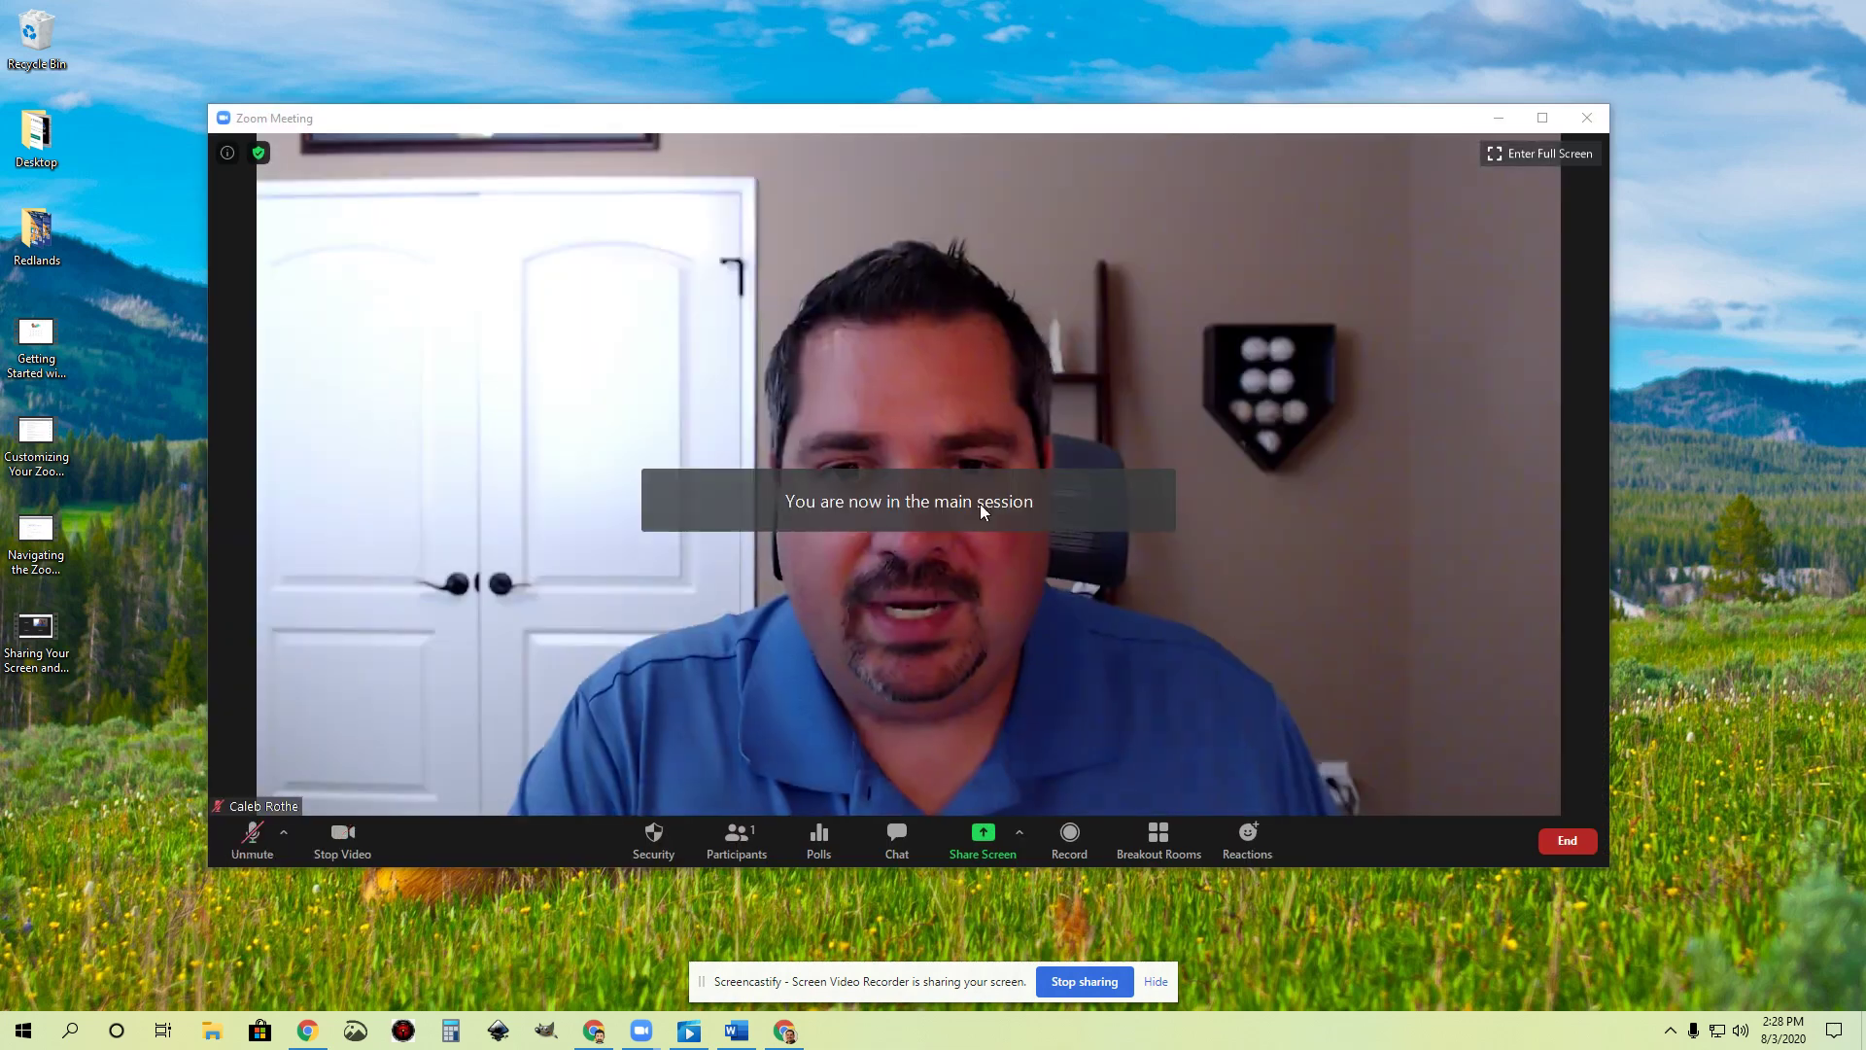
pyautogui.moveTo(908, 113); pyautogui.dragTo(926, 105)
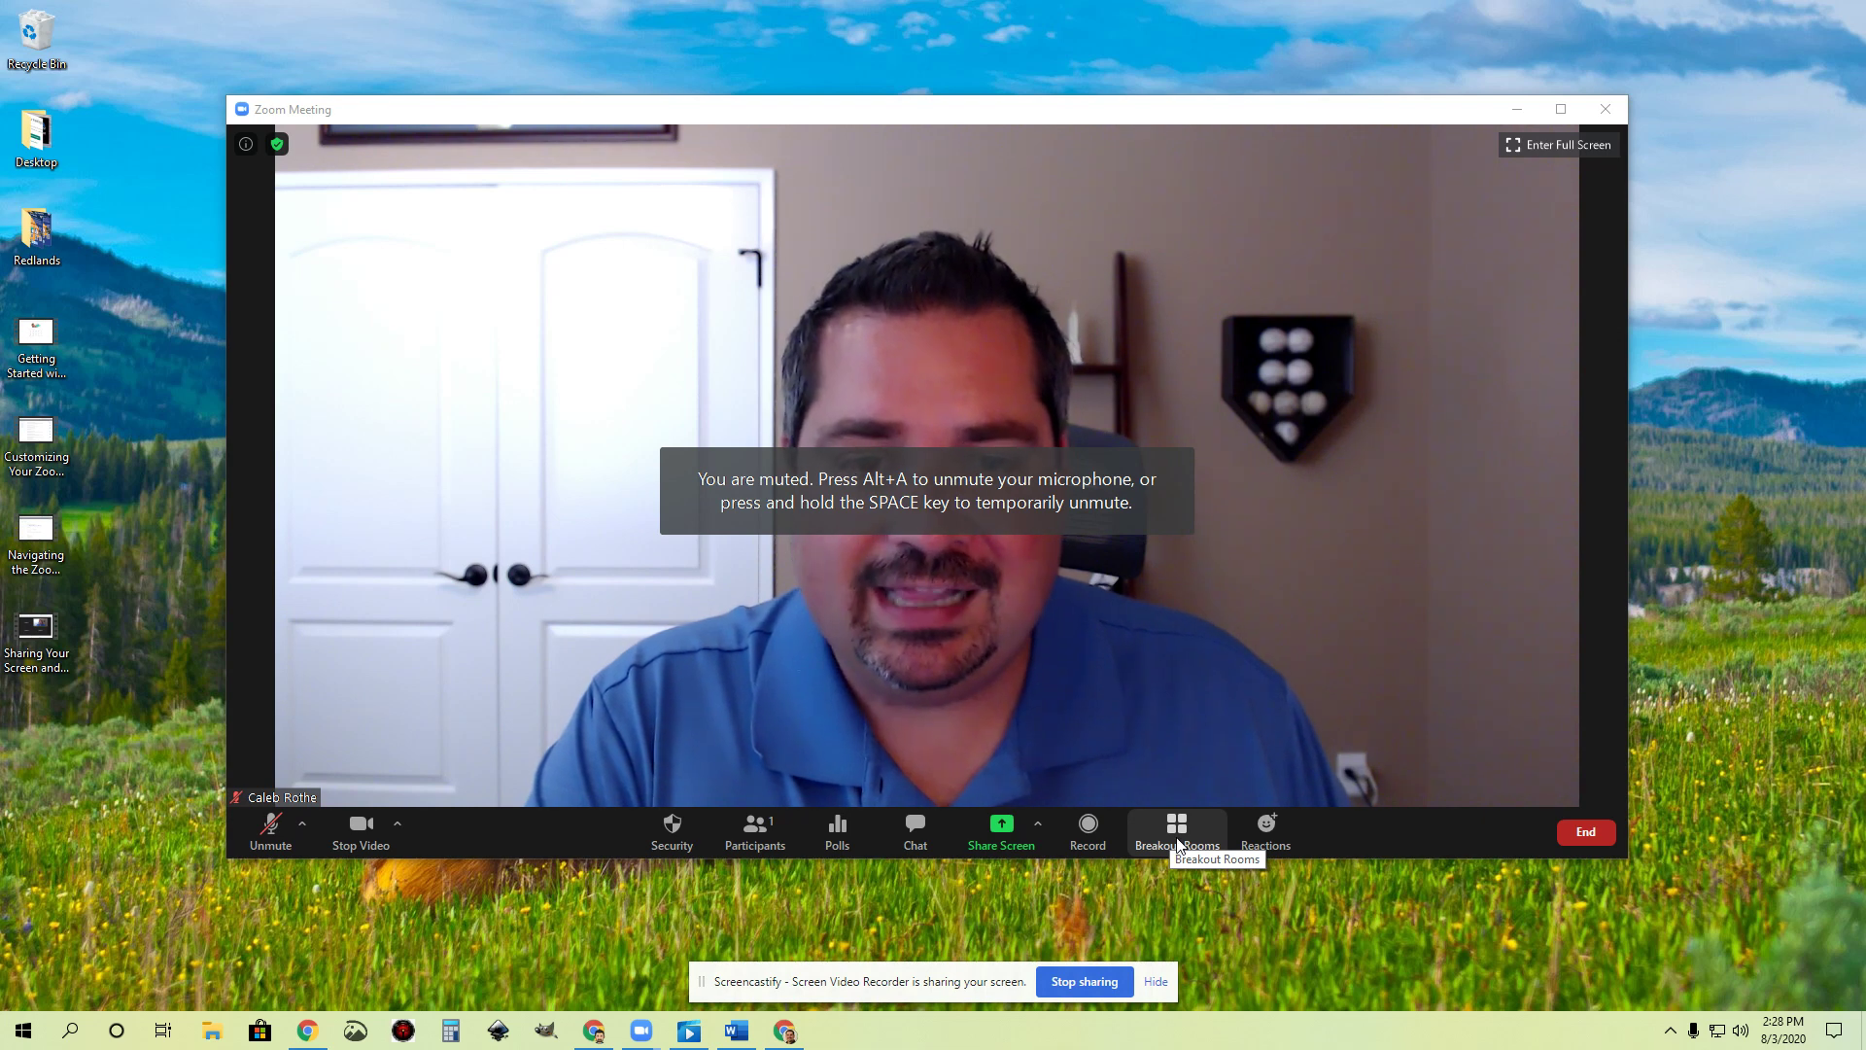
pyautogui.hotkey('alt', 'a')
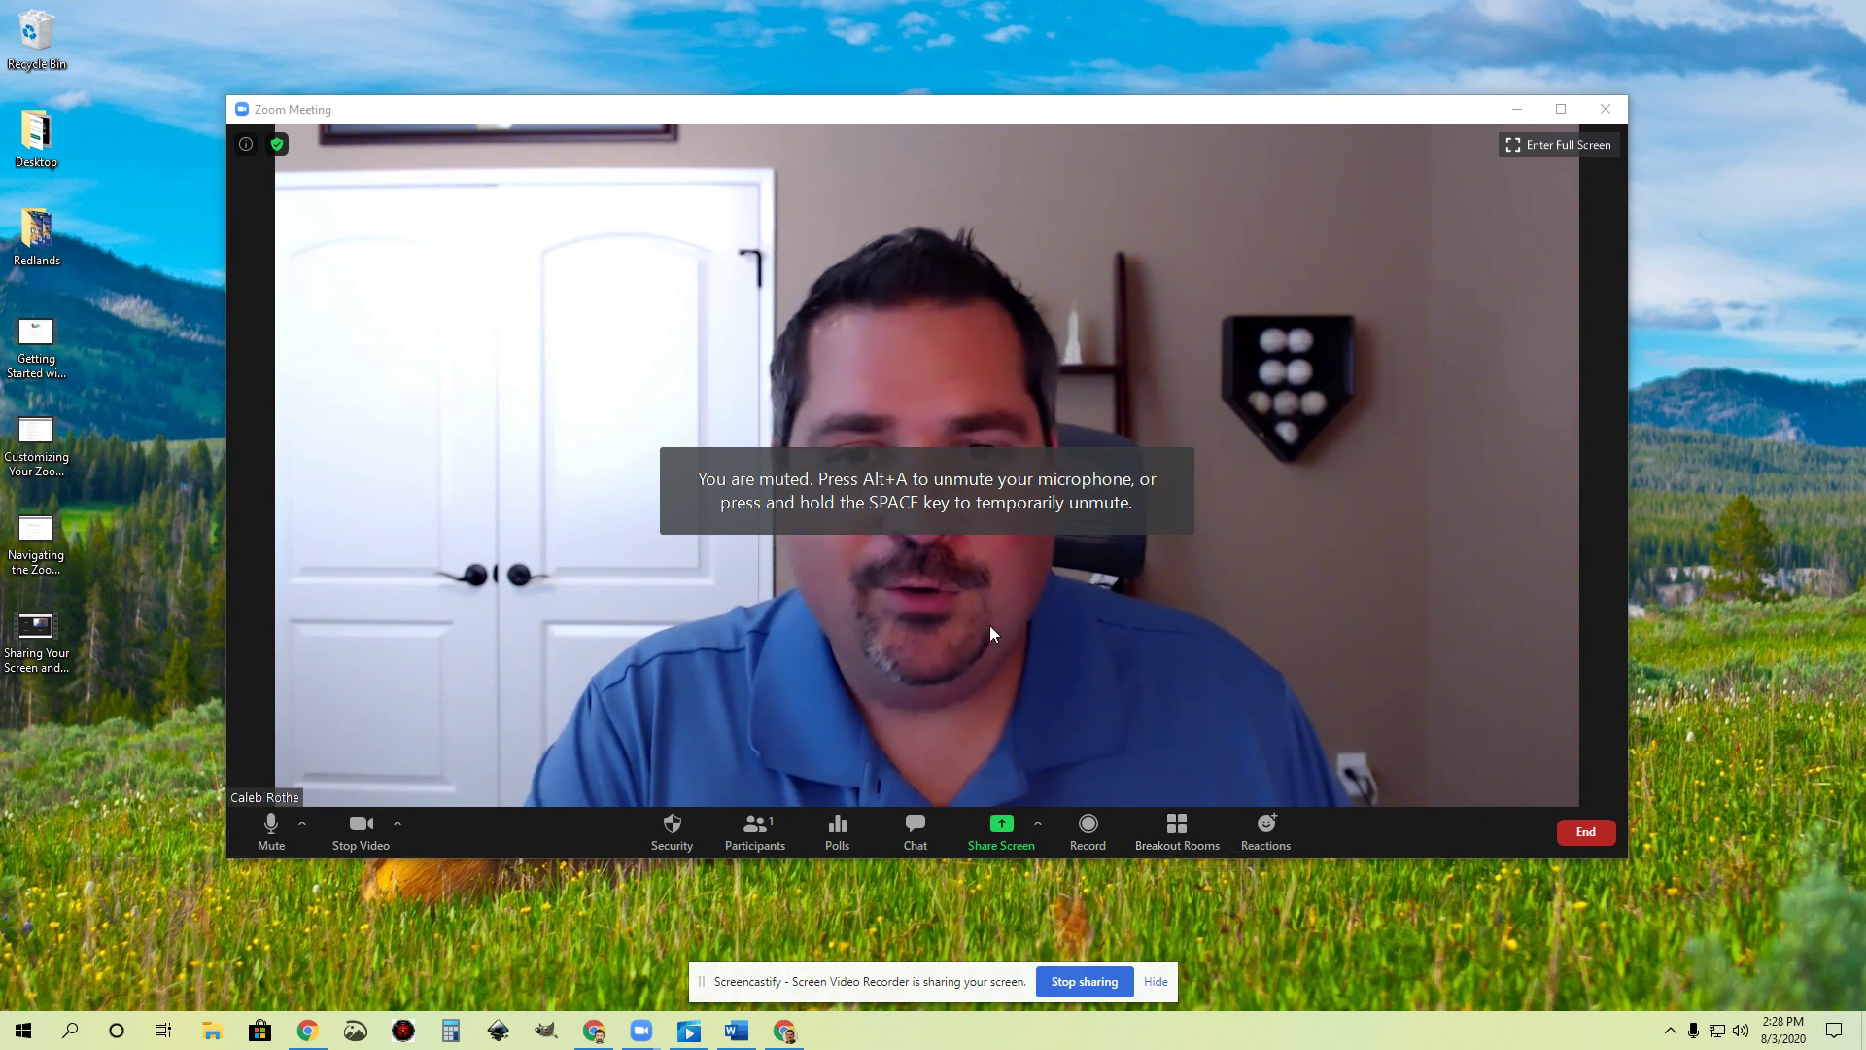
pyautogui.click(1178, 836)
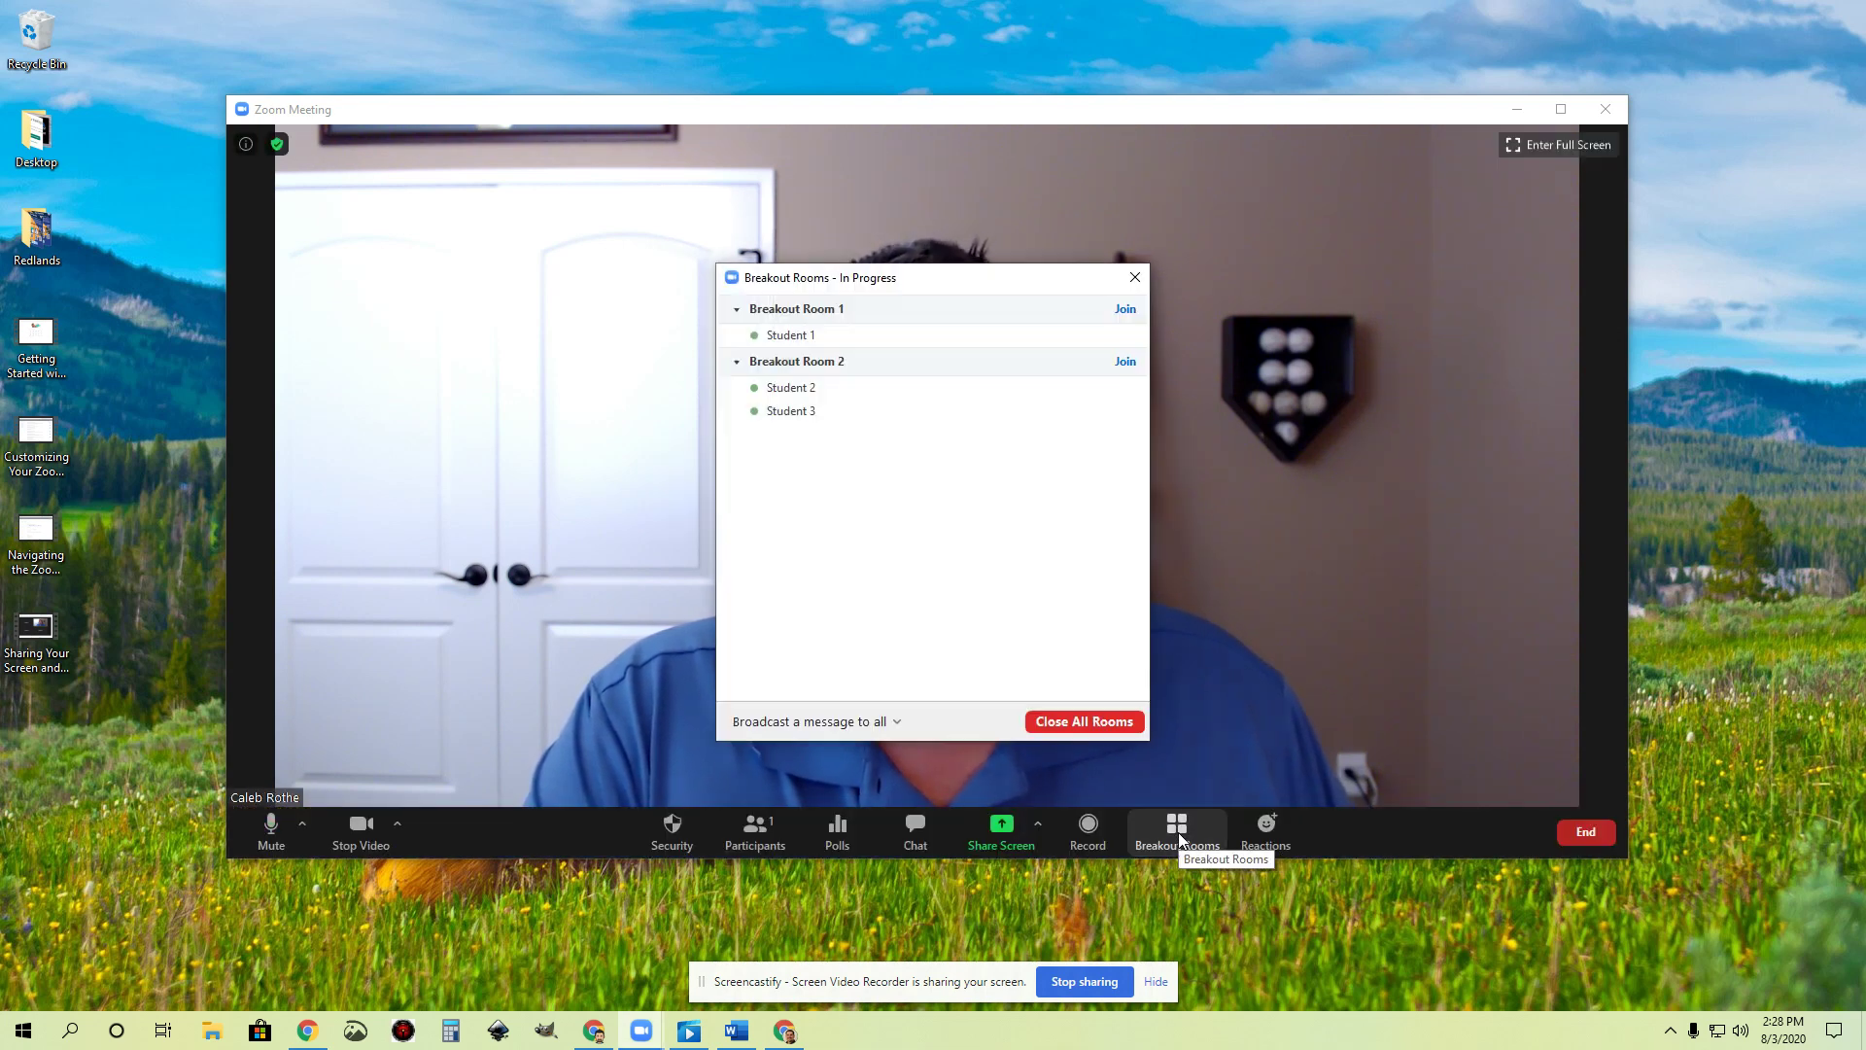
# - Broadcast 'You should be halfway through. Keep your eye on the clock.' to all rooms
pyautogui.moveTo(954, 279); pyautogui.dragTo(940, 226)
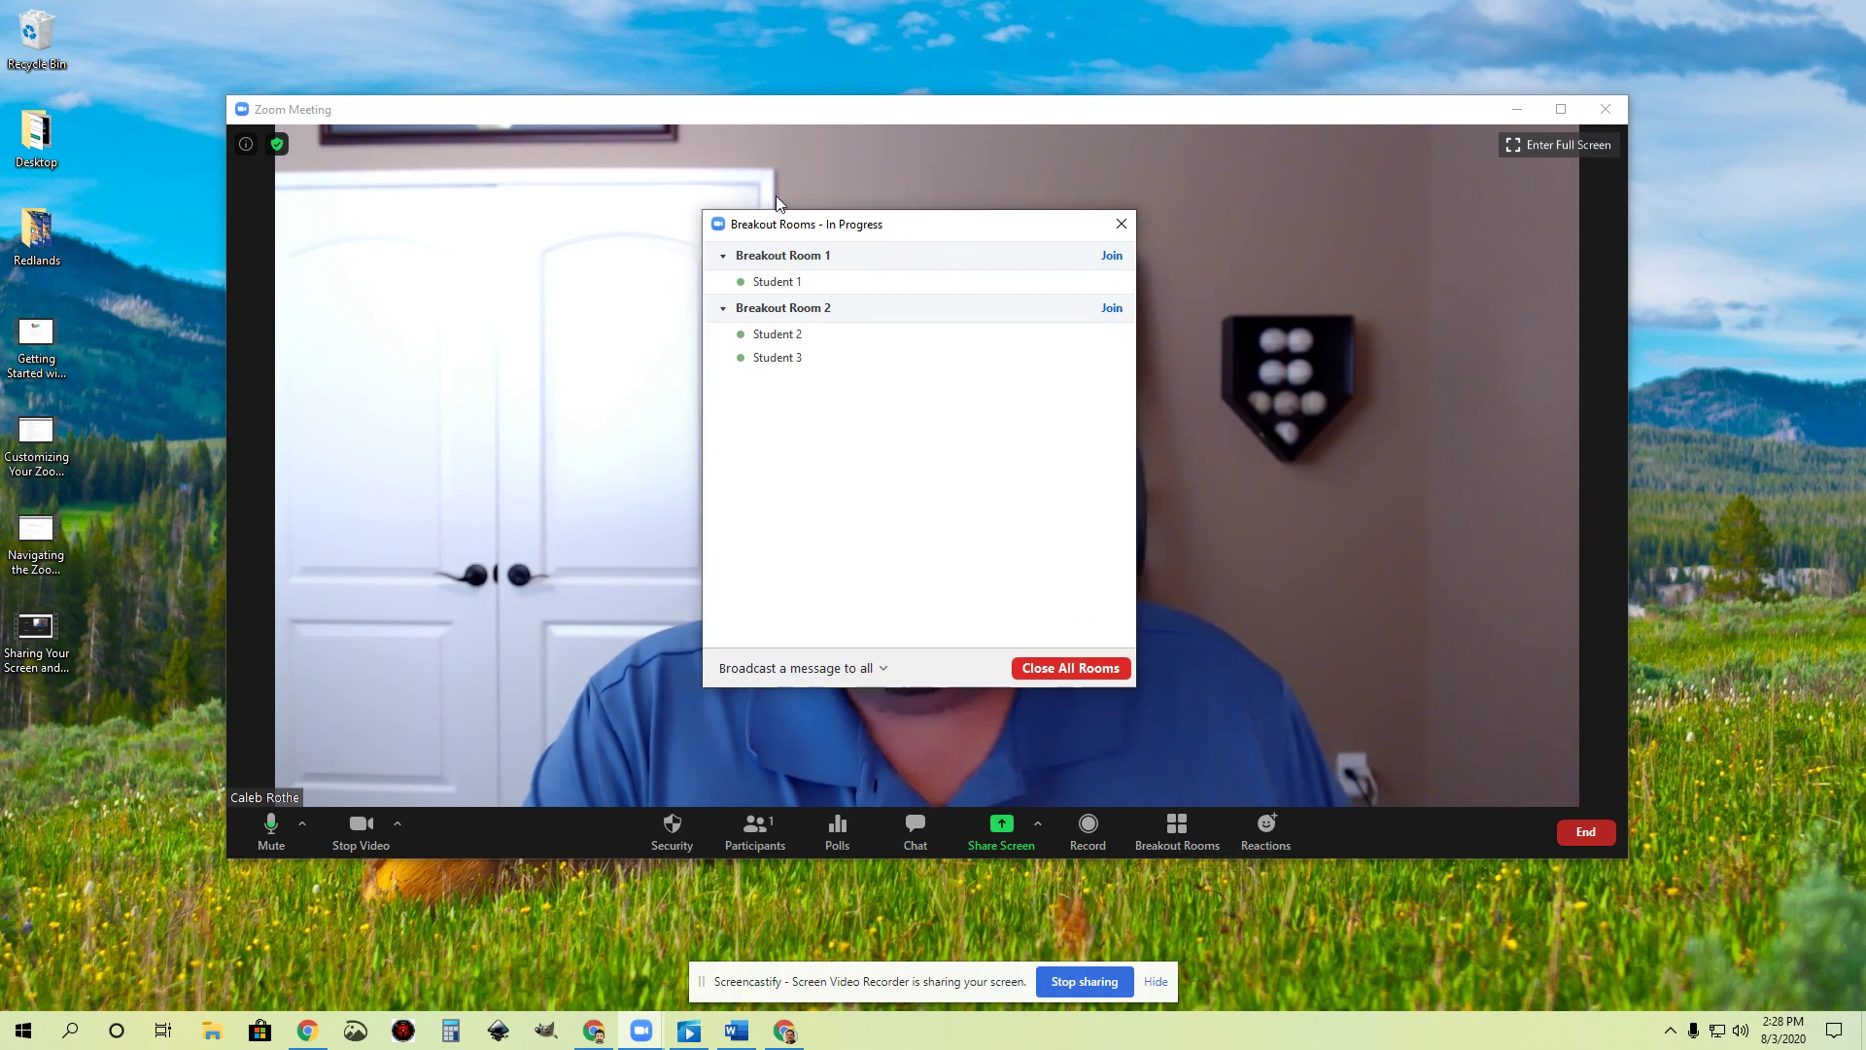
pyautogui.click(832, 668)
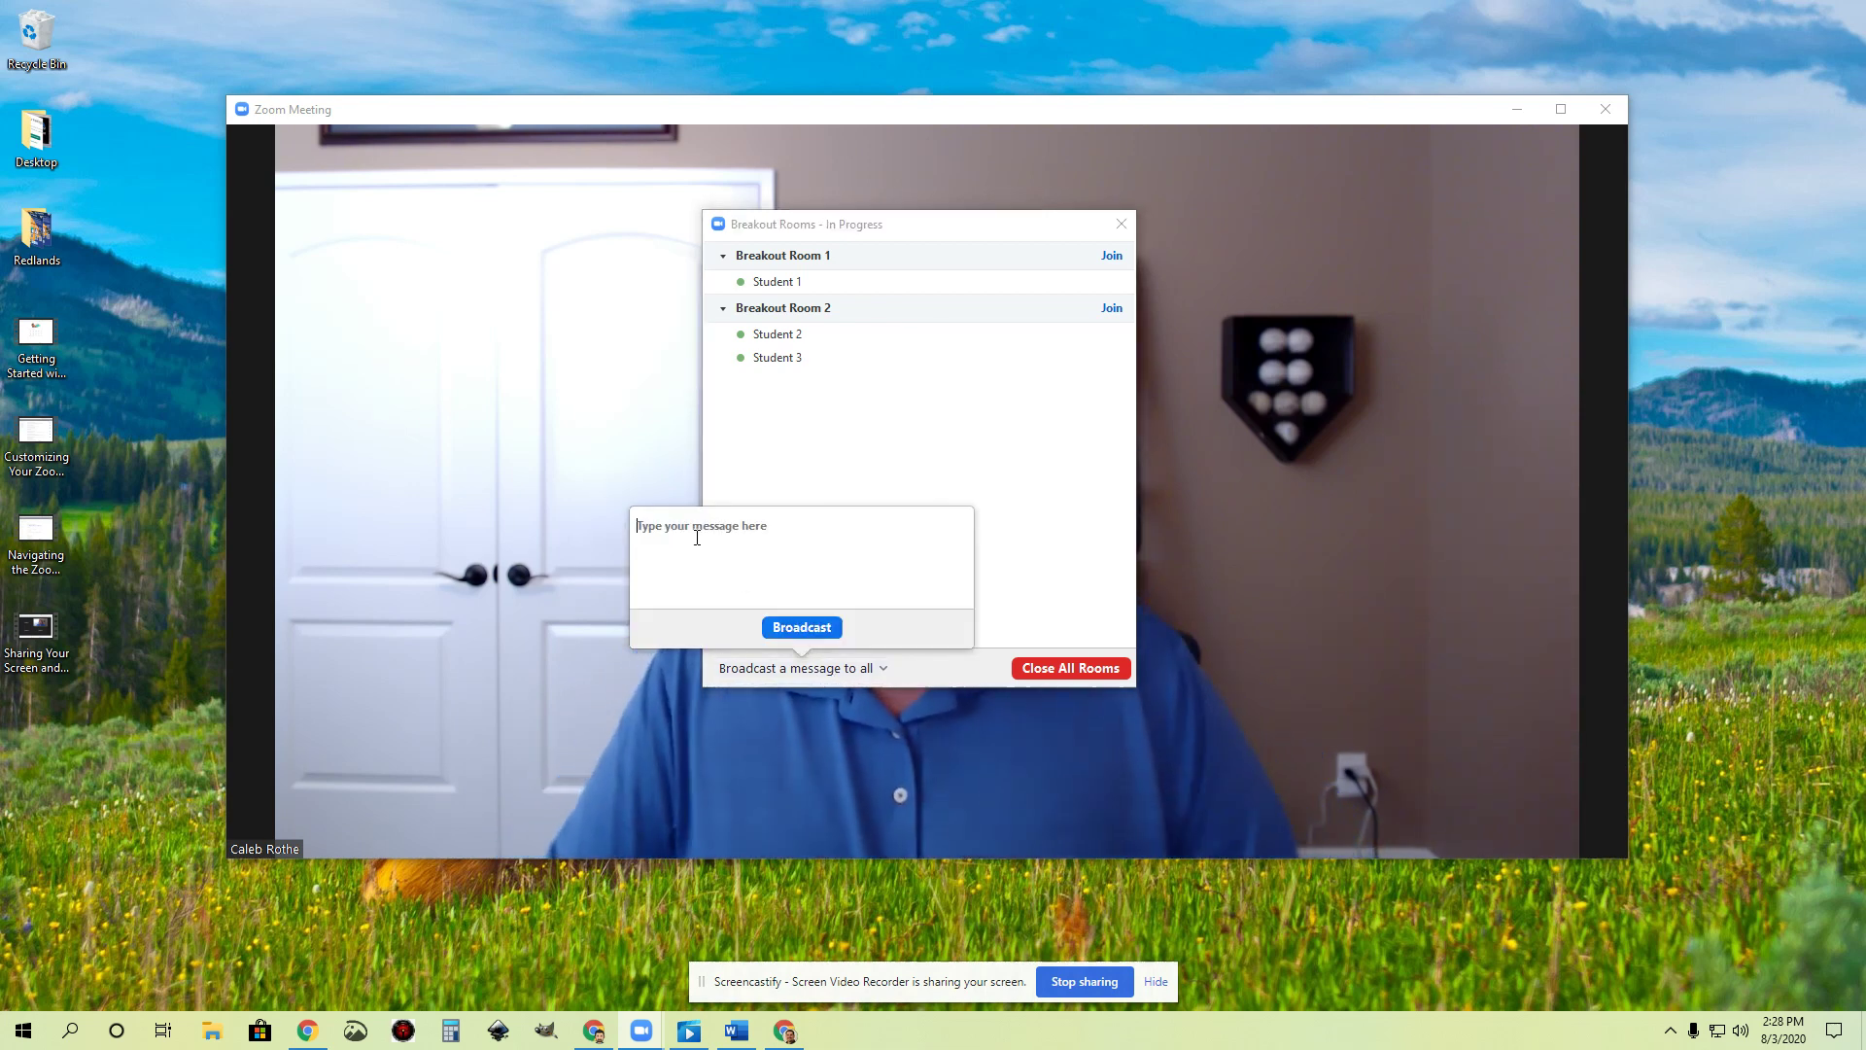
pyautogui.write('You should be halfway through')
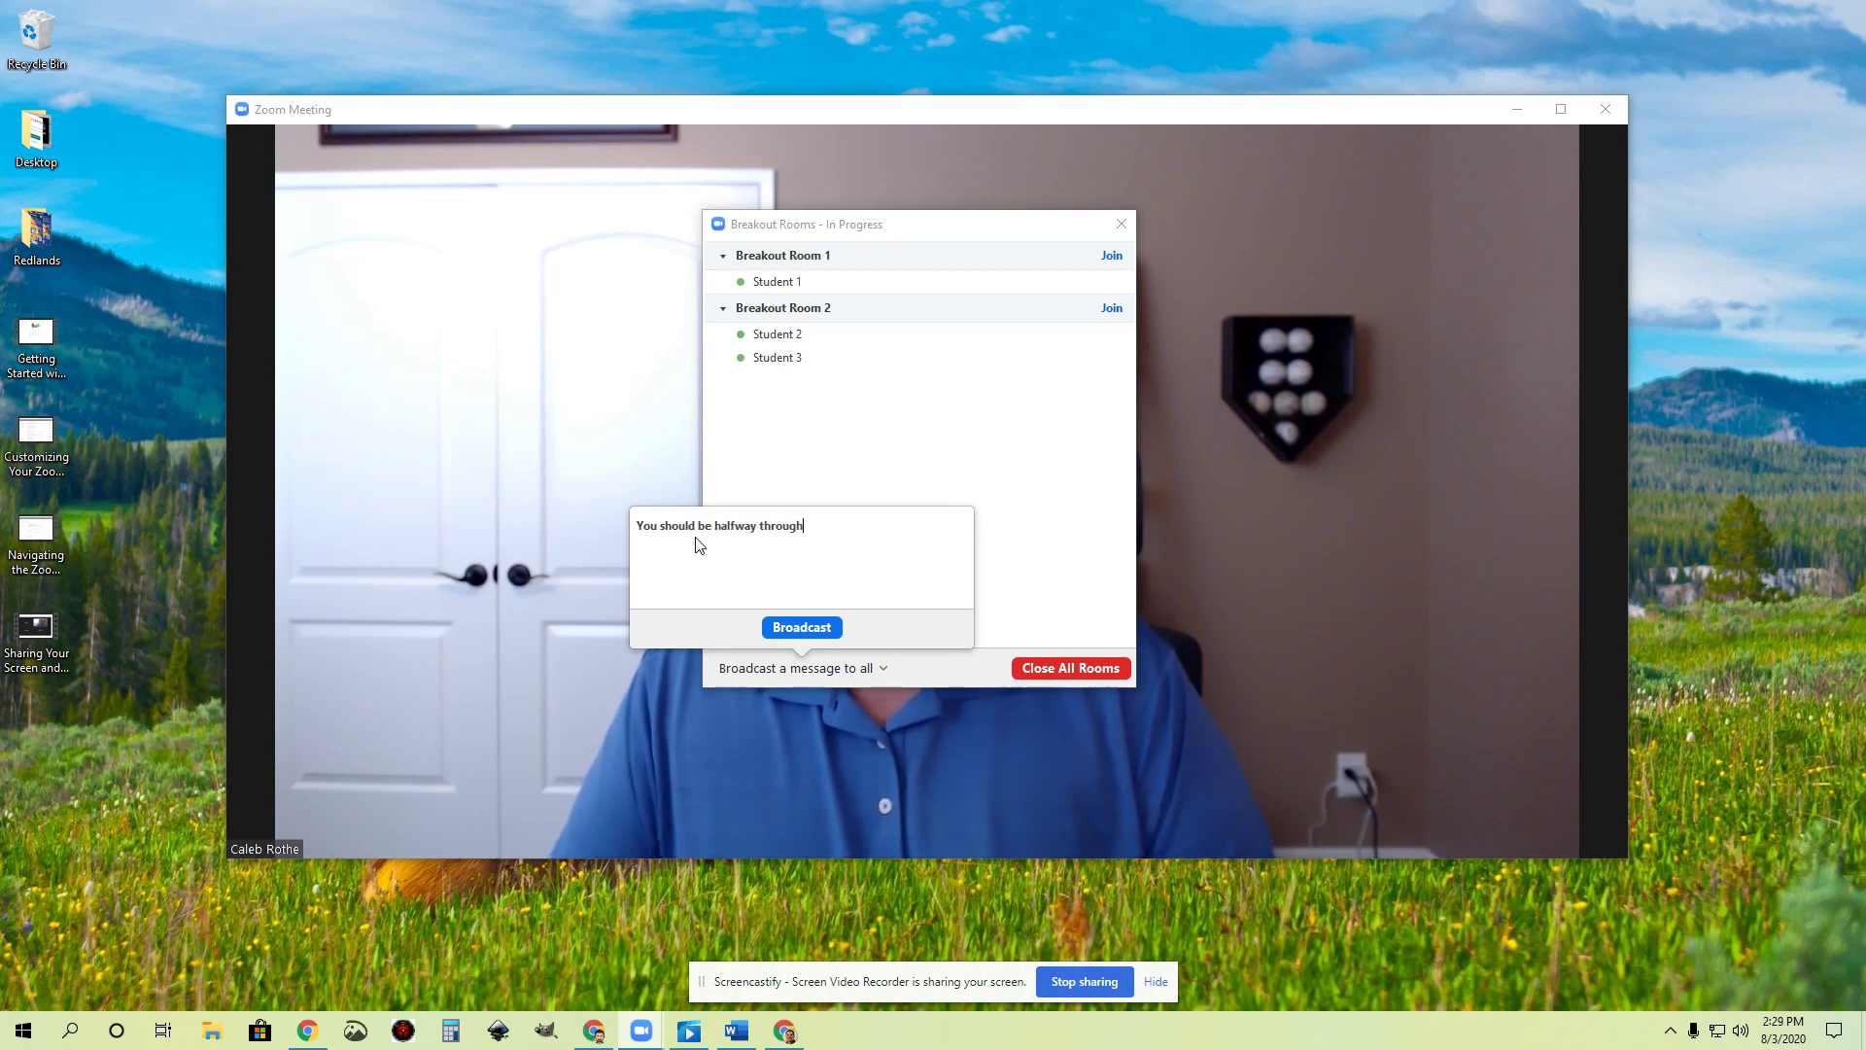
pyautogui.write('. Keep your eye on the clock.')
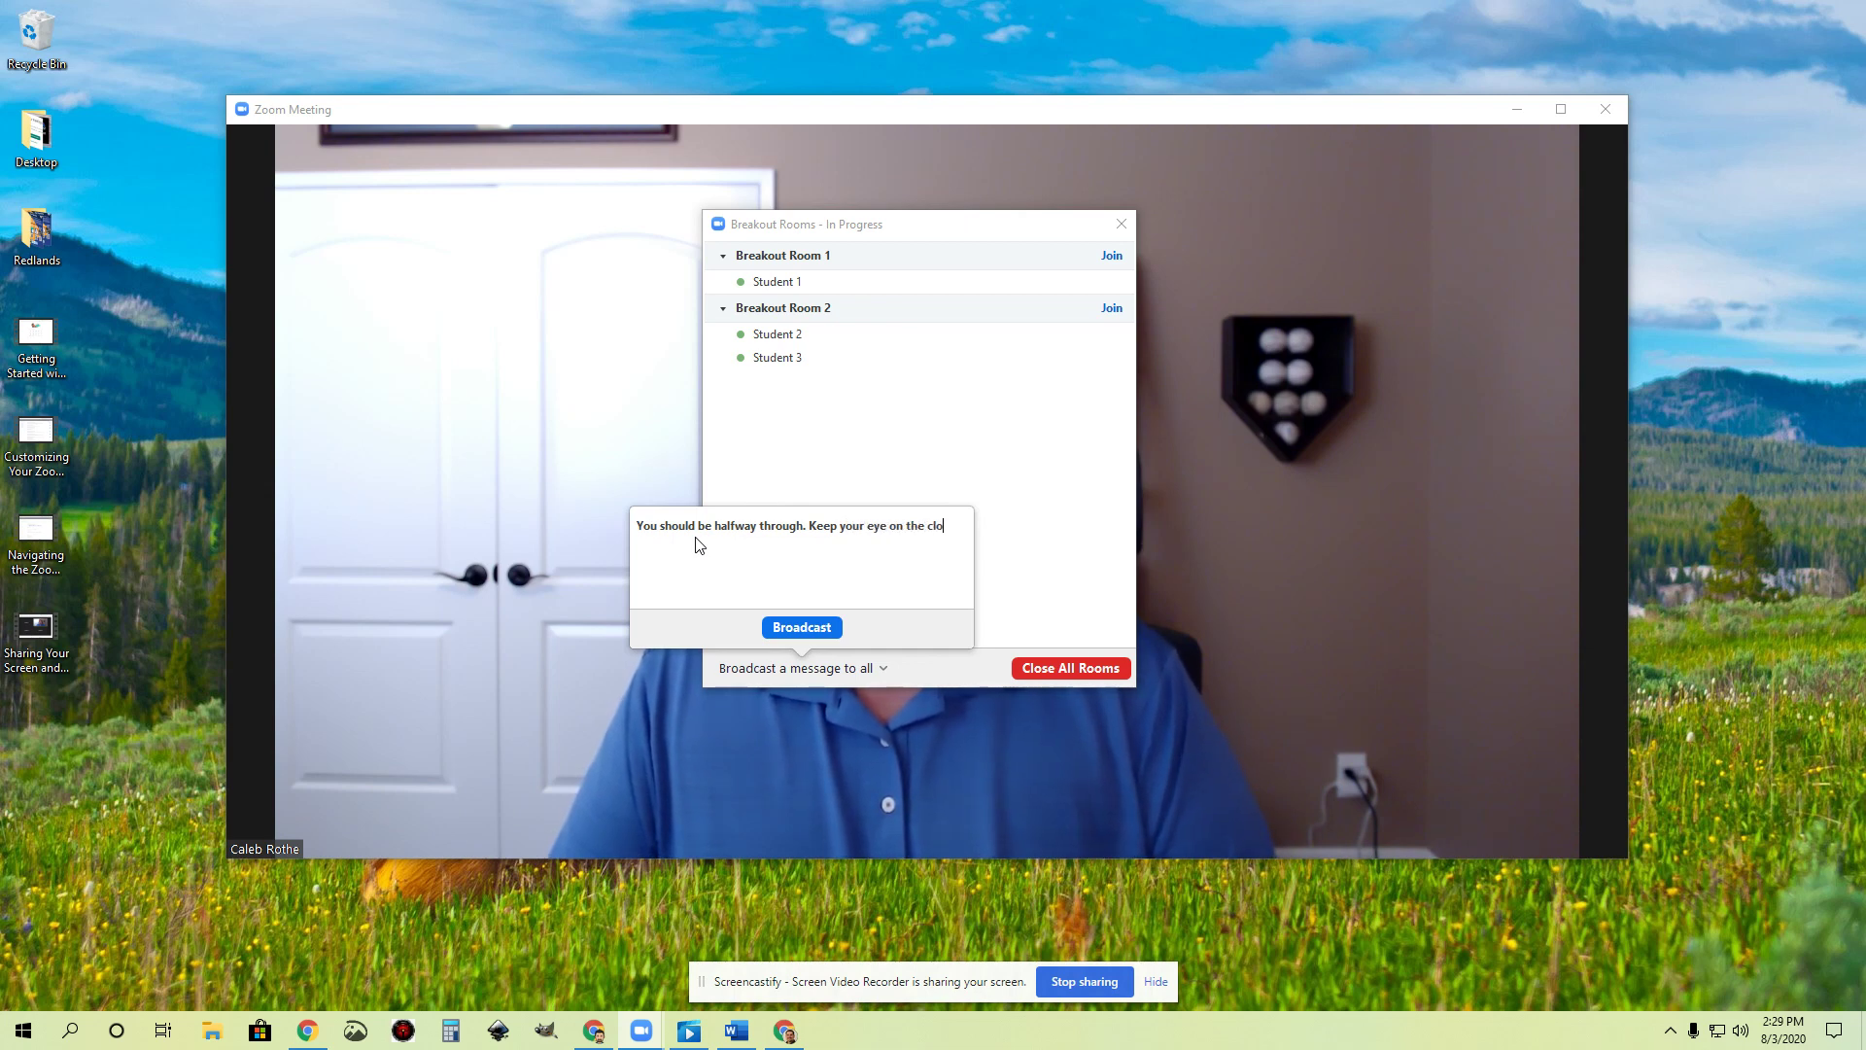
pyautogui.click(810, 627)
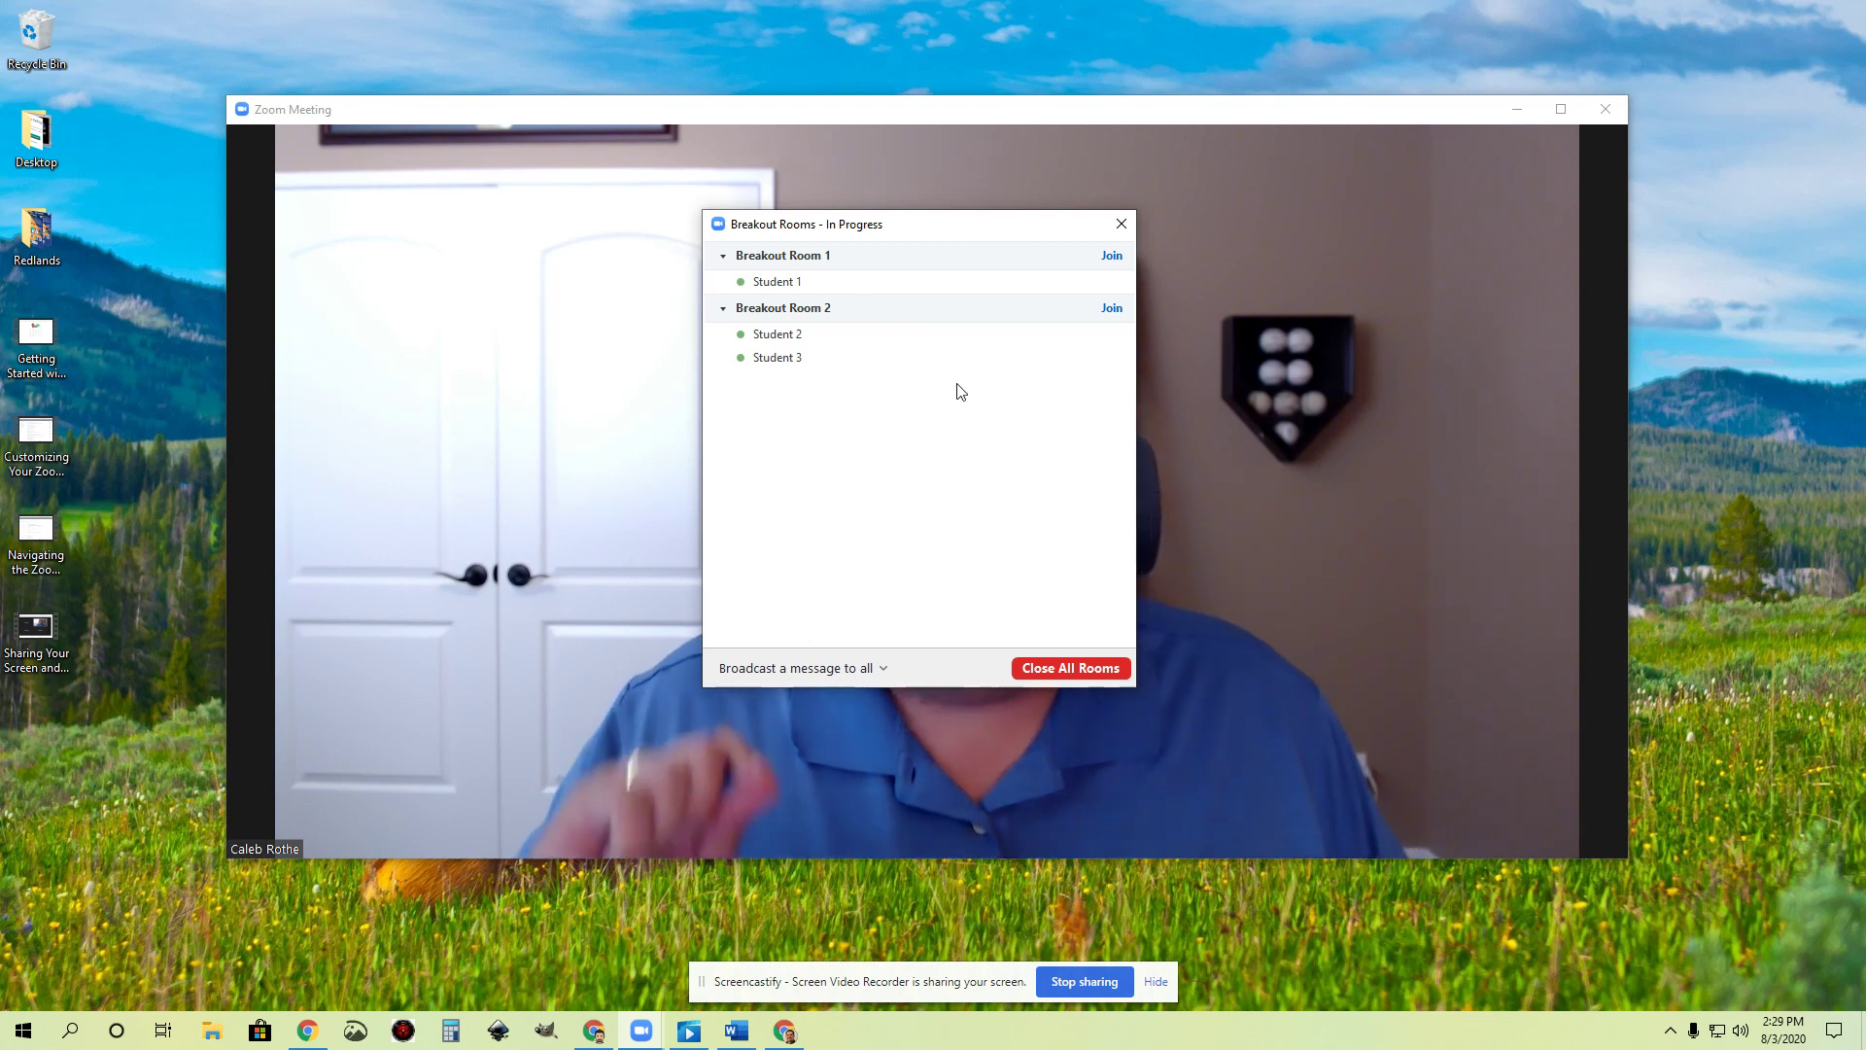
pyautogui.click(834, 668)
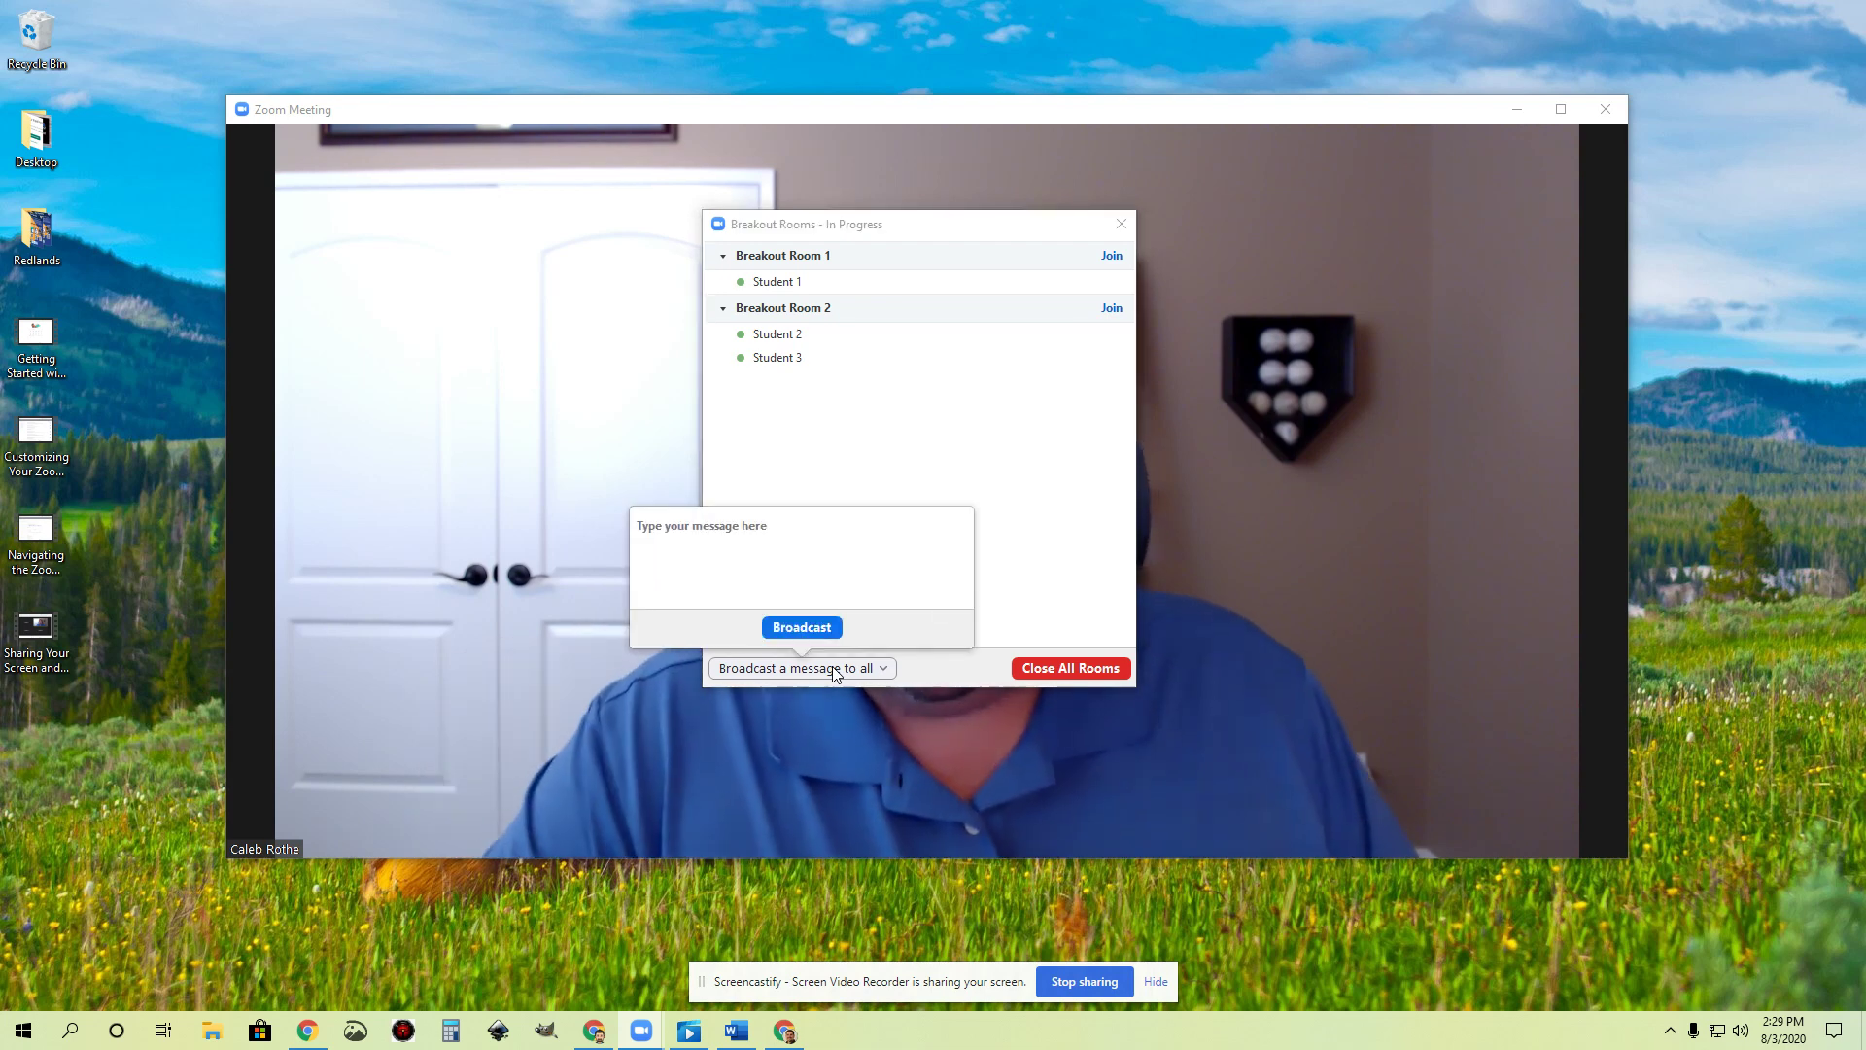
pyautogui.click(985, 428)
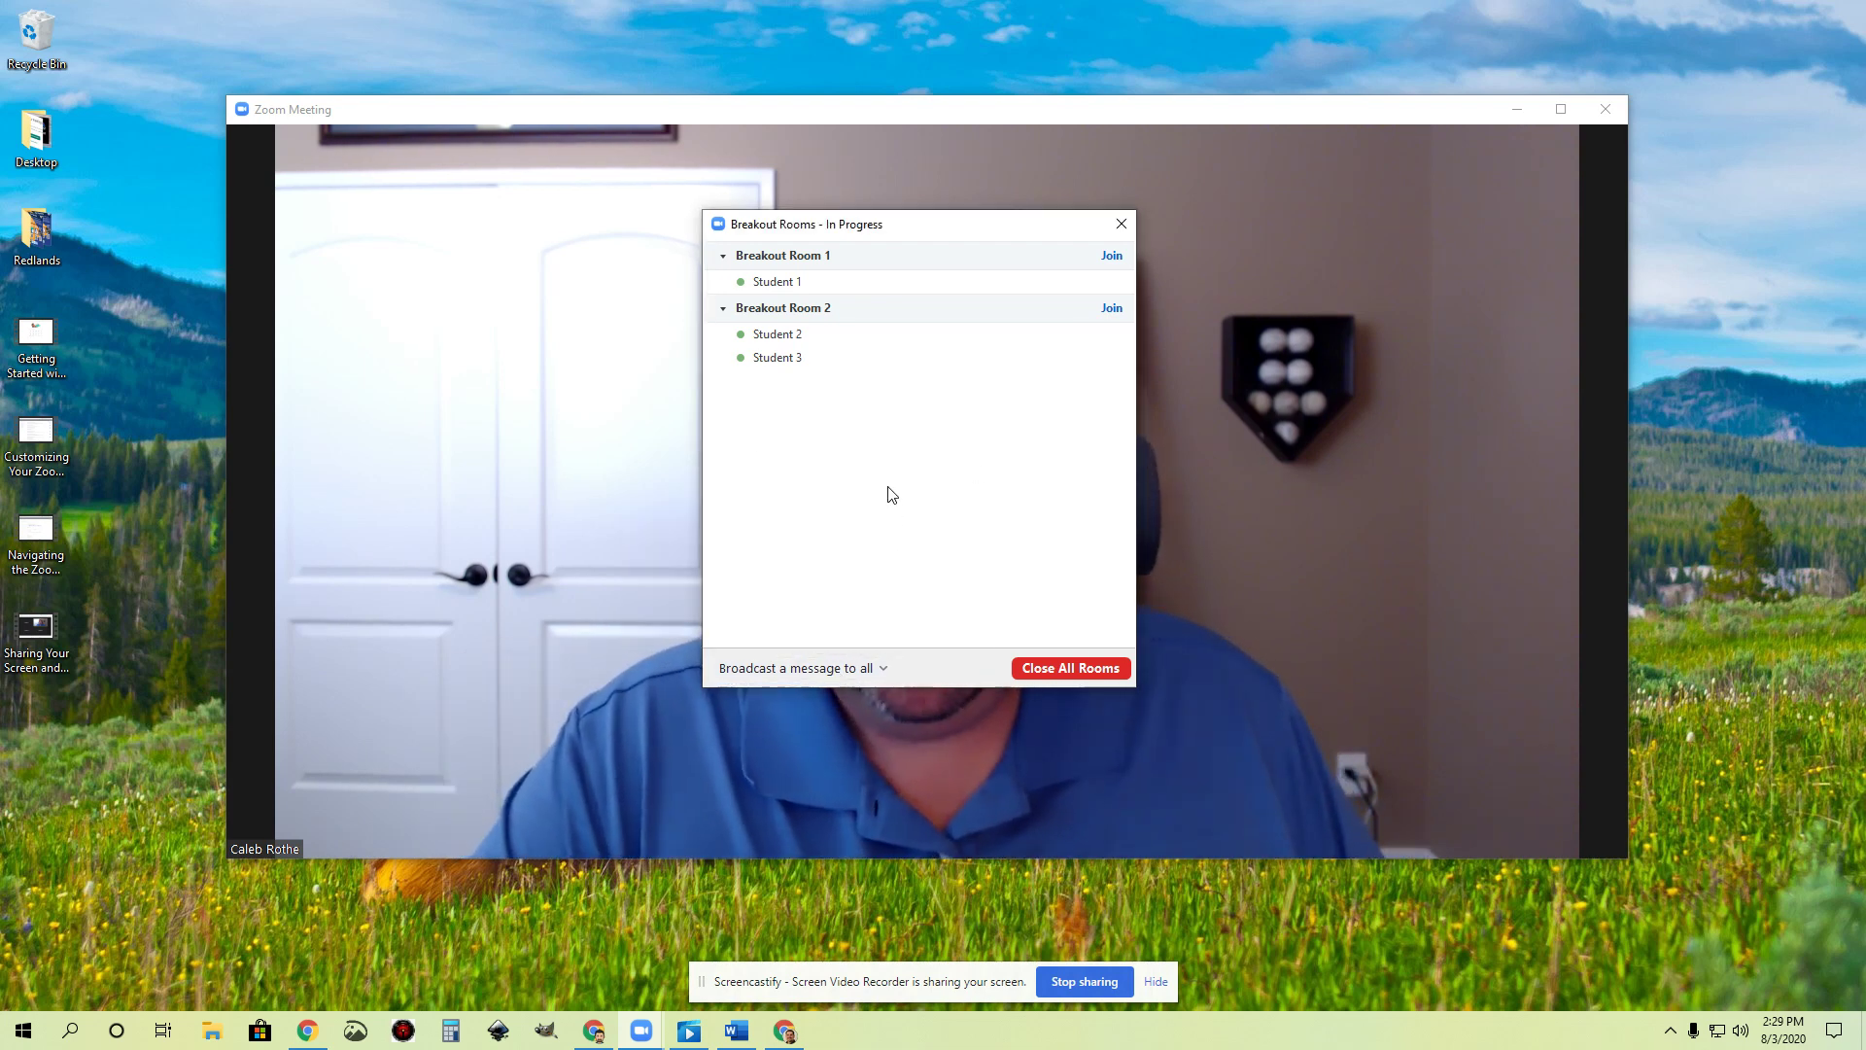
# - Move Student 3 into Breakout Room 1, then reposition the breakout rooms overview
pyautogui.moveTo(775, 361)
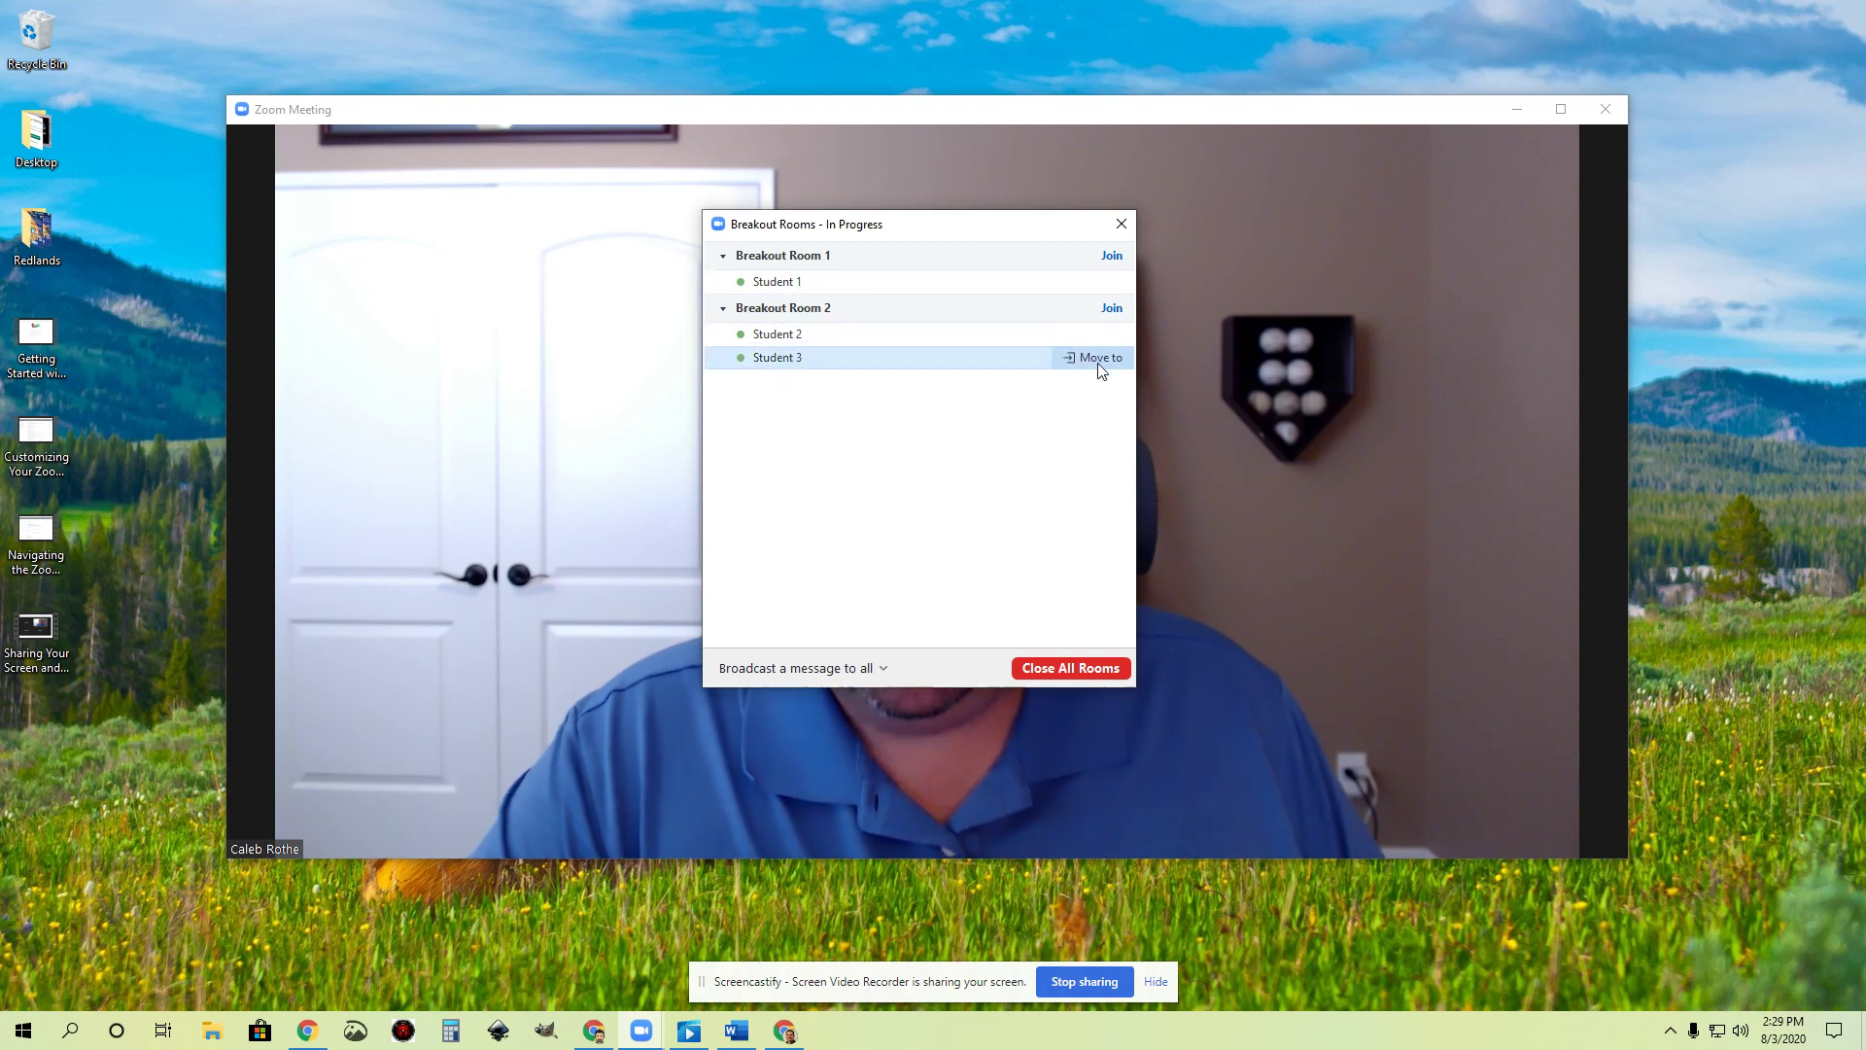
pyautogui.click(1102, 360)
pyautogui.click(1195, 362)
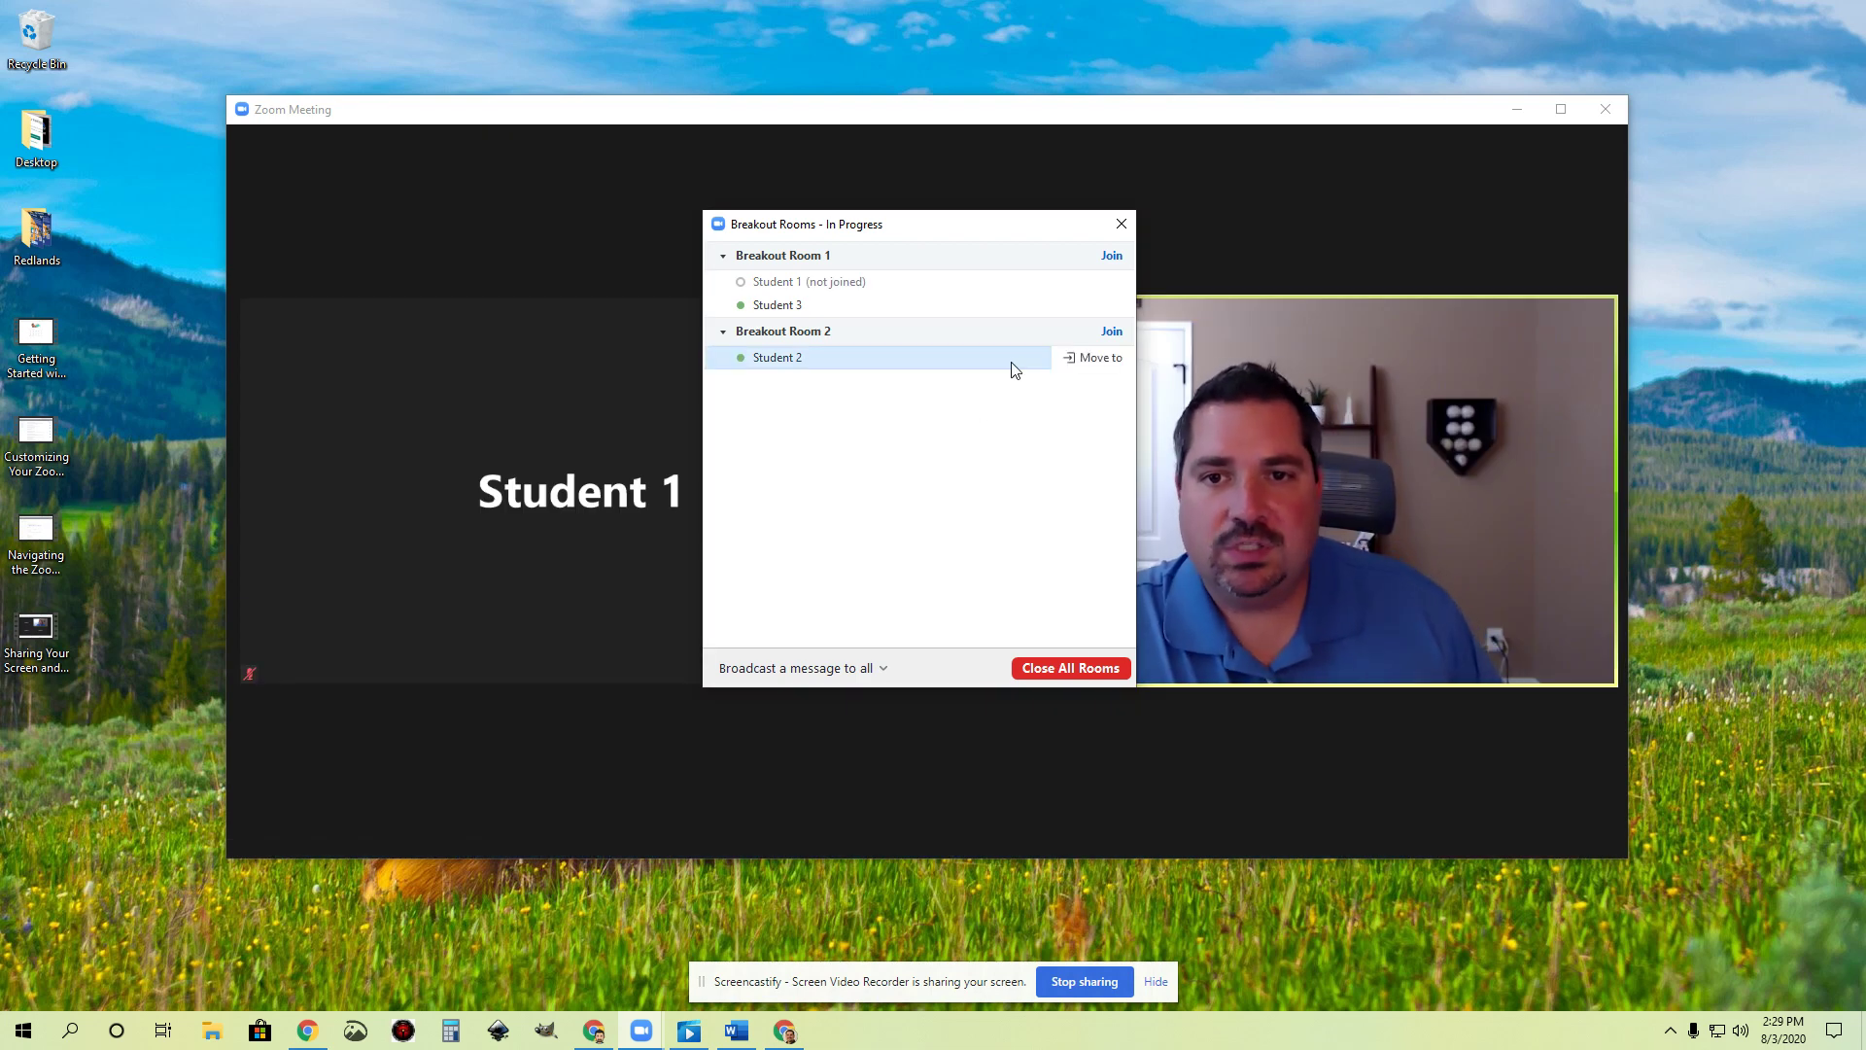
pyautogui.moveTo(911, 234); pyautogui.dragTo(904, 46)
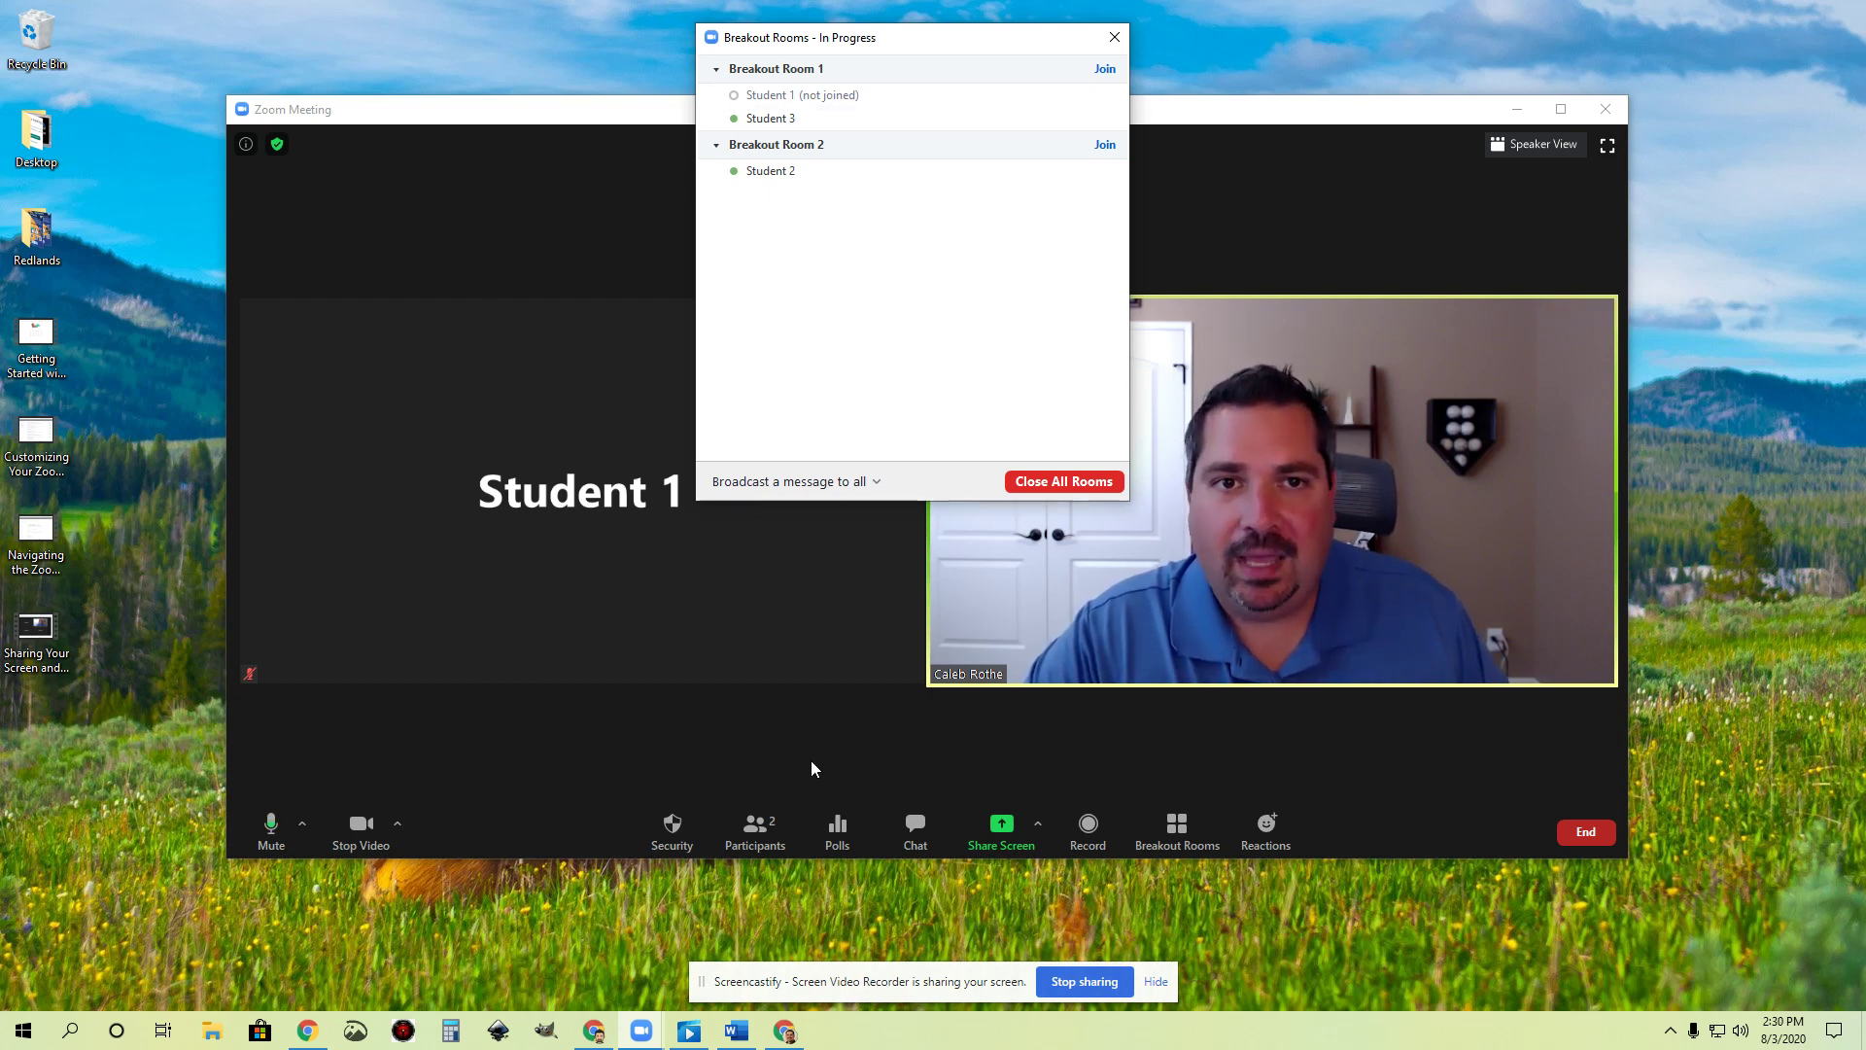
pyautogui.moveTo(935, 40); pyautogui.dragTo(987, 230)
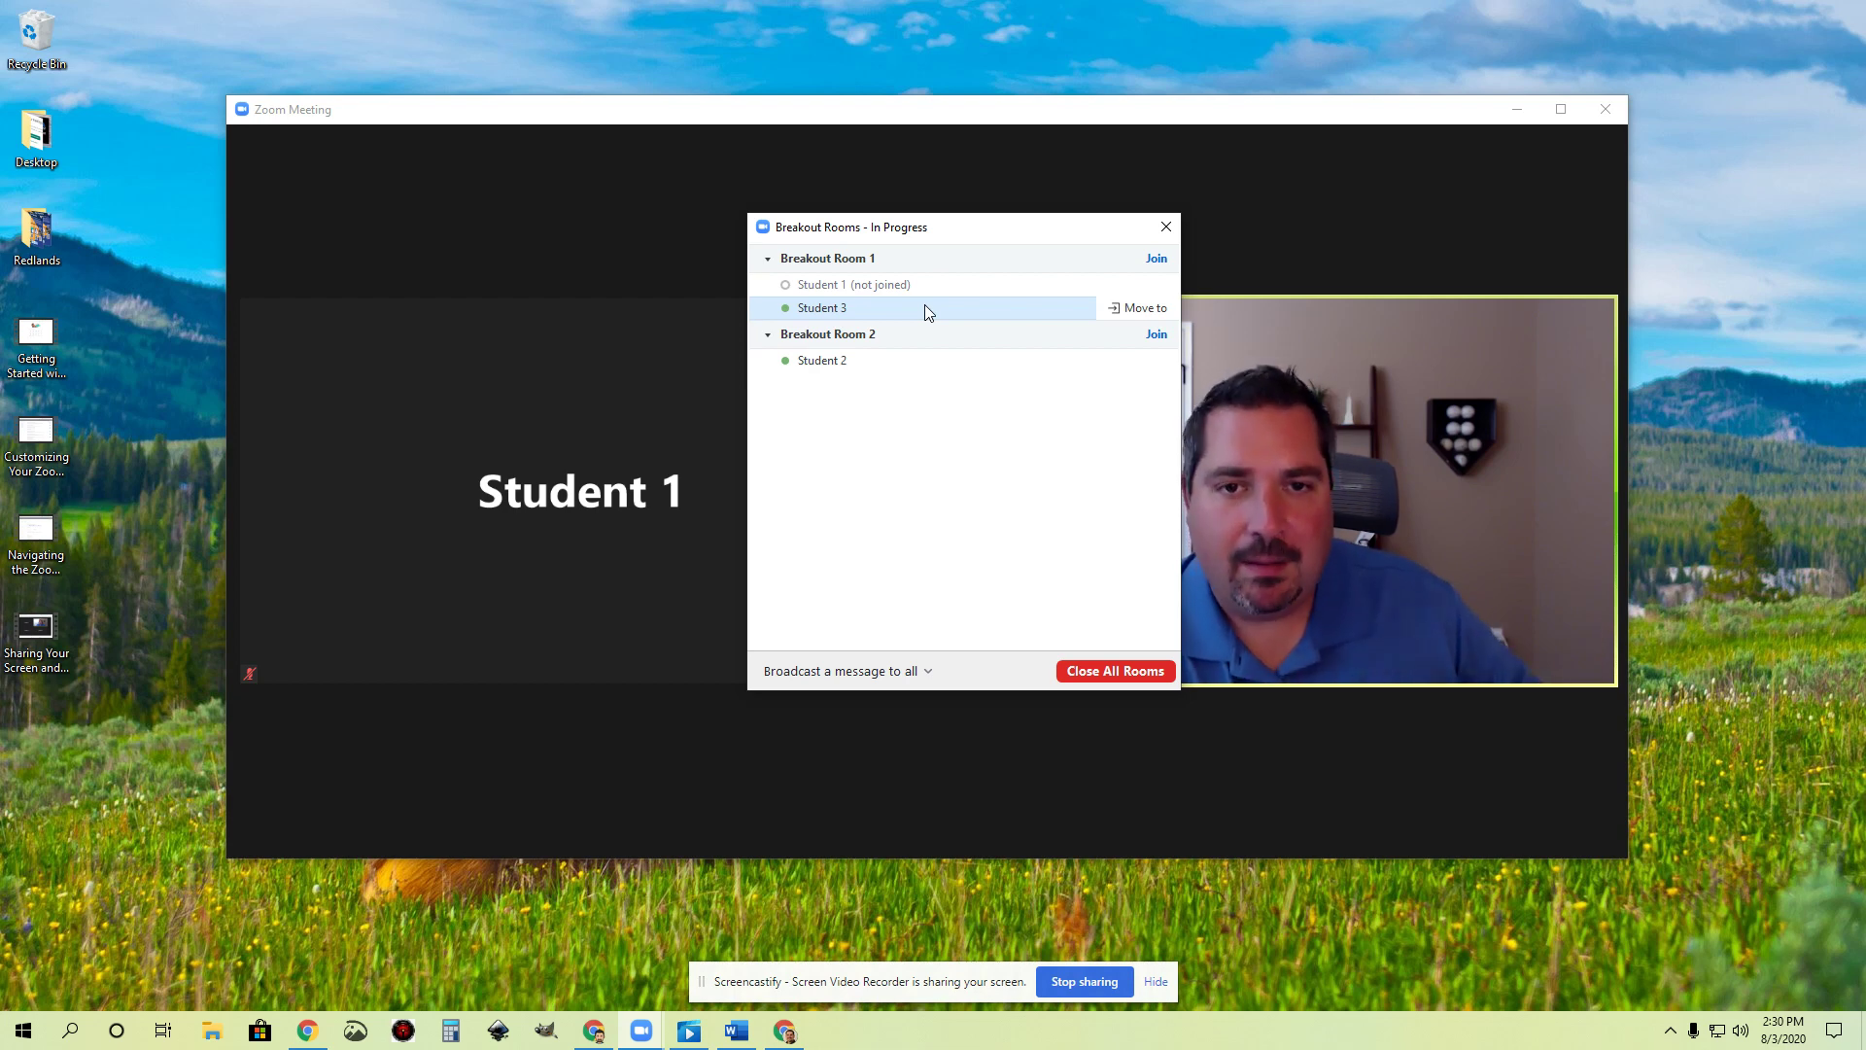
# - Move Student 1 to Breakout Room 2 and back to Room 1, then close all rooms
pyautogui.moveTo(879, 292)
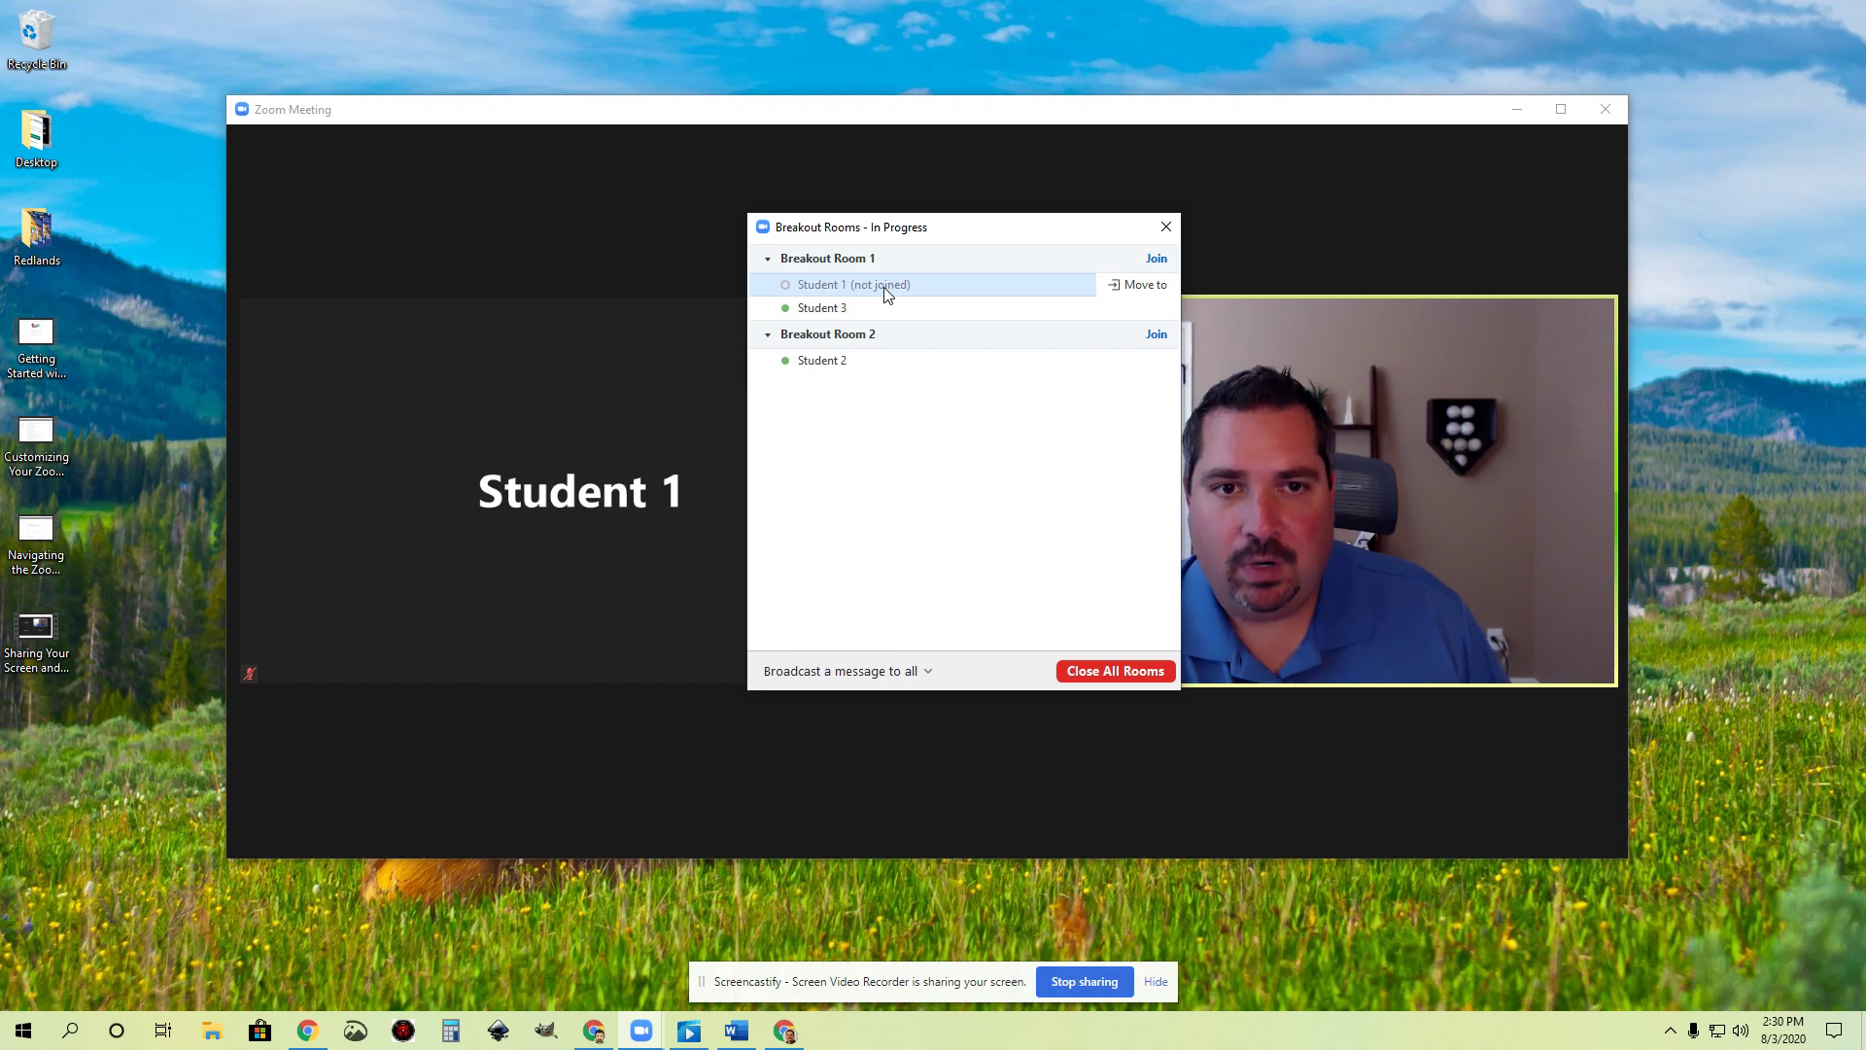
pyautogui.click(1135, 292)
pyautogui.click(1283, 287)
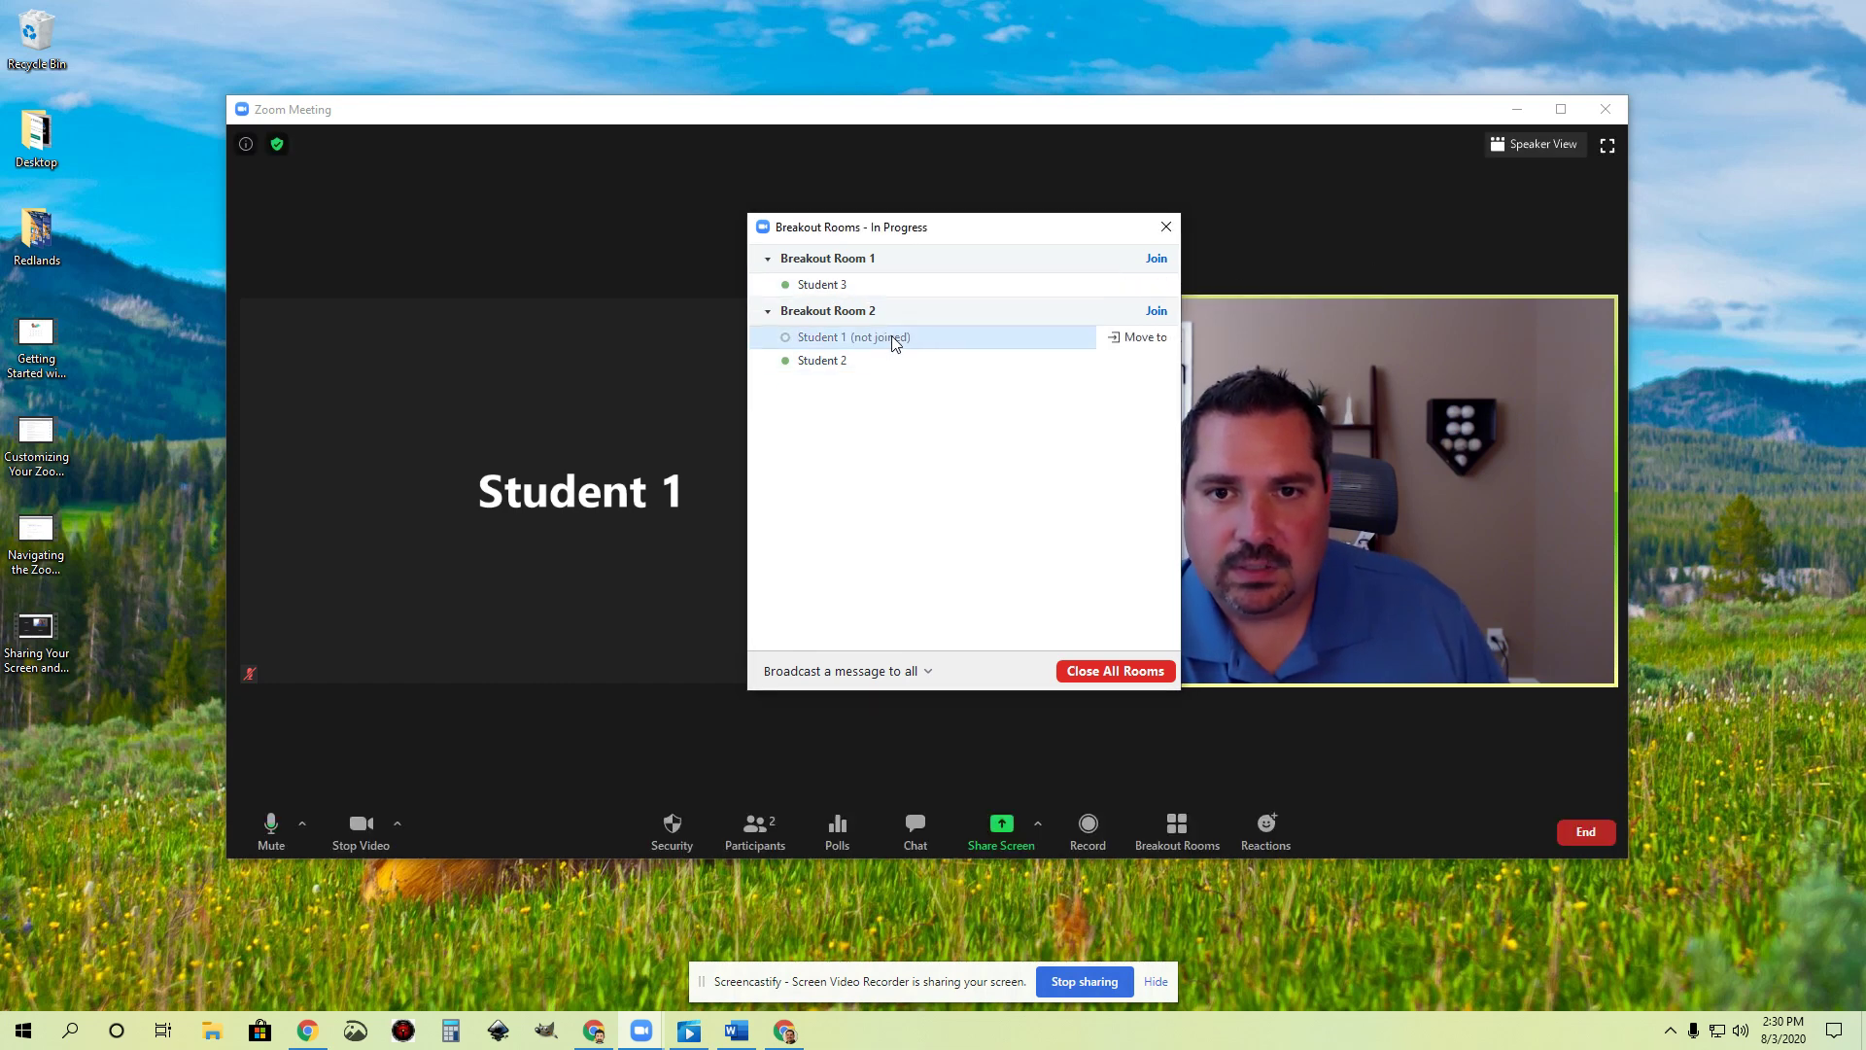
pyautogui.click(1139, 340)
pyautogui.click(1262, 340)
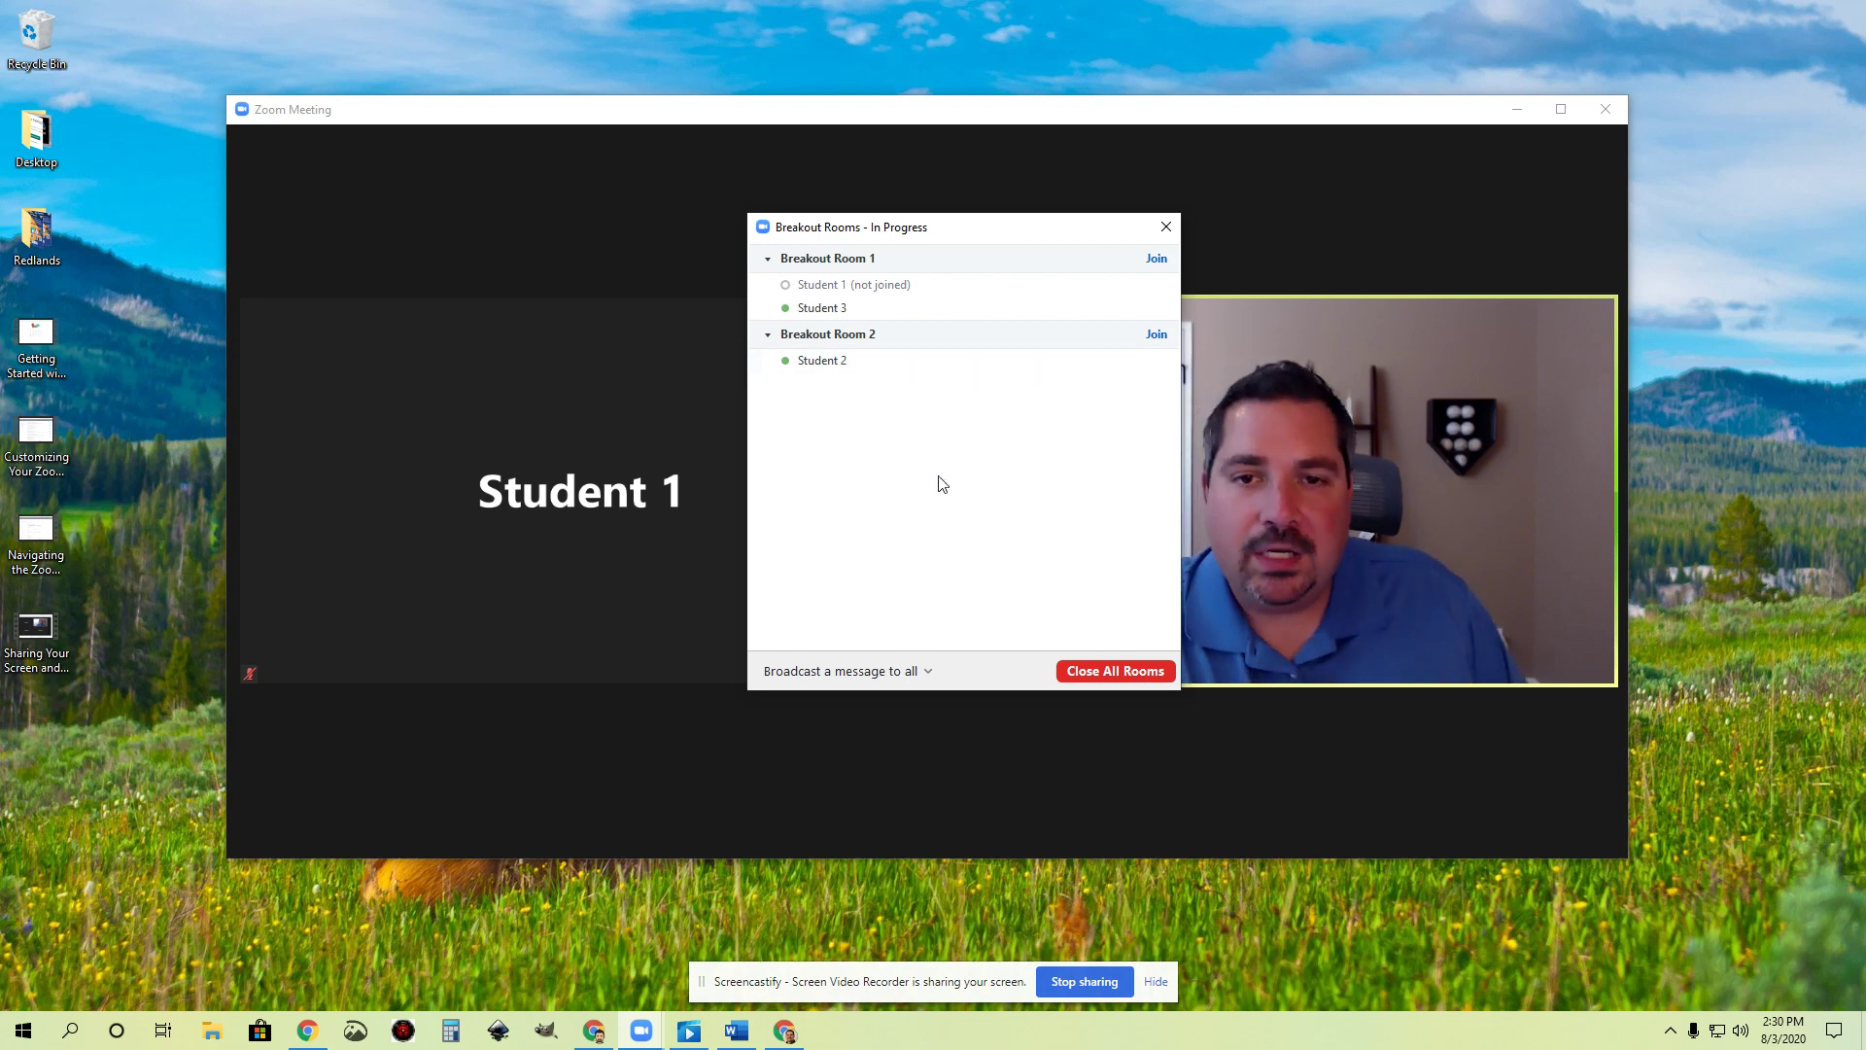
pyautogui.click(1116, 671)
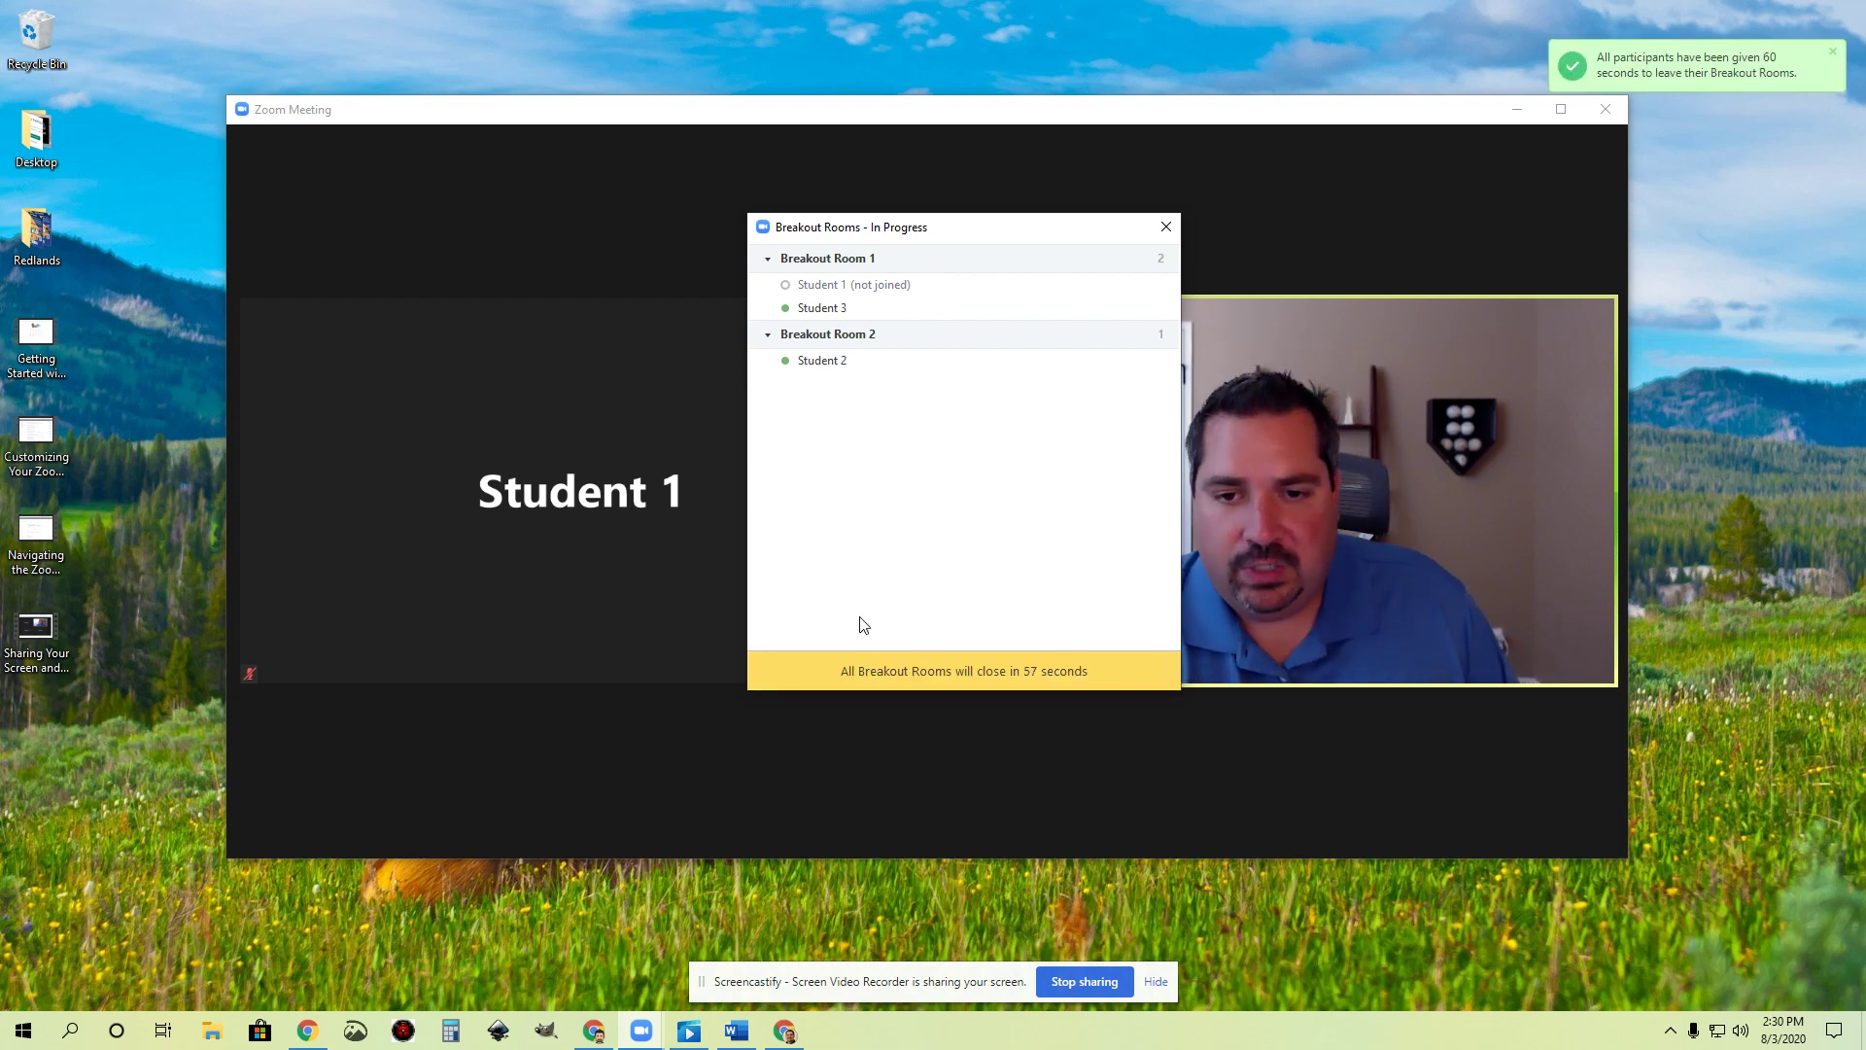
# - Wait while the 60-second countdown closes the breakout rooms
pyautogui.moveTo(850, 692)
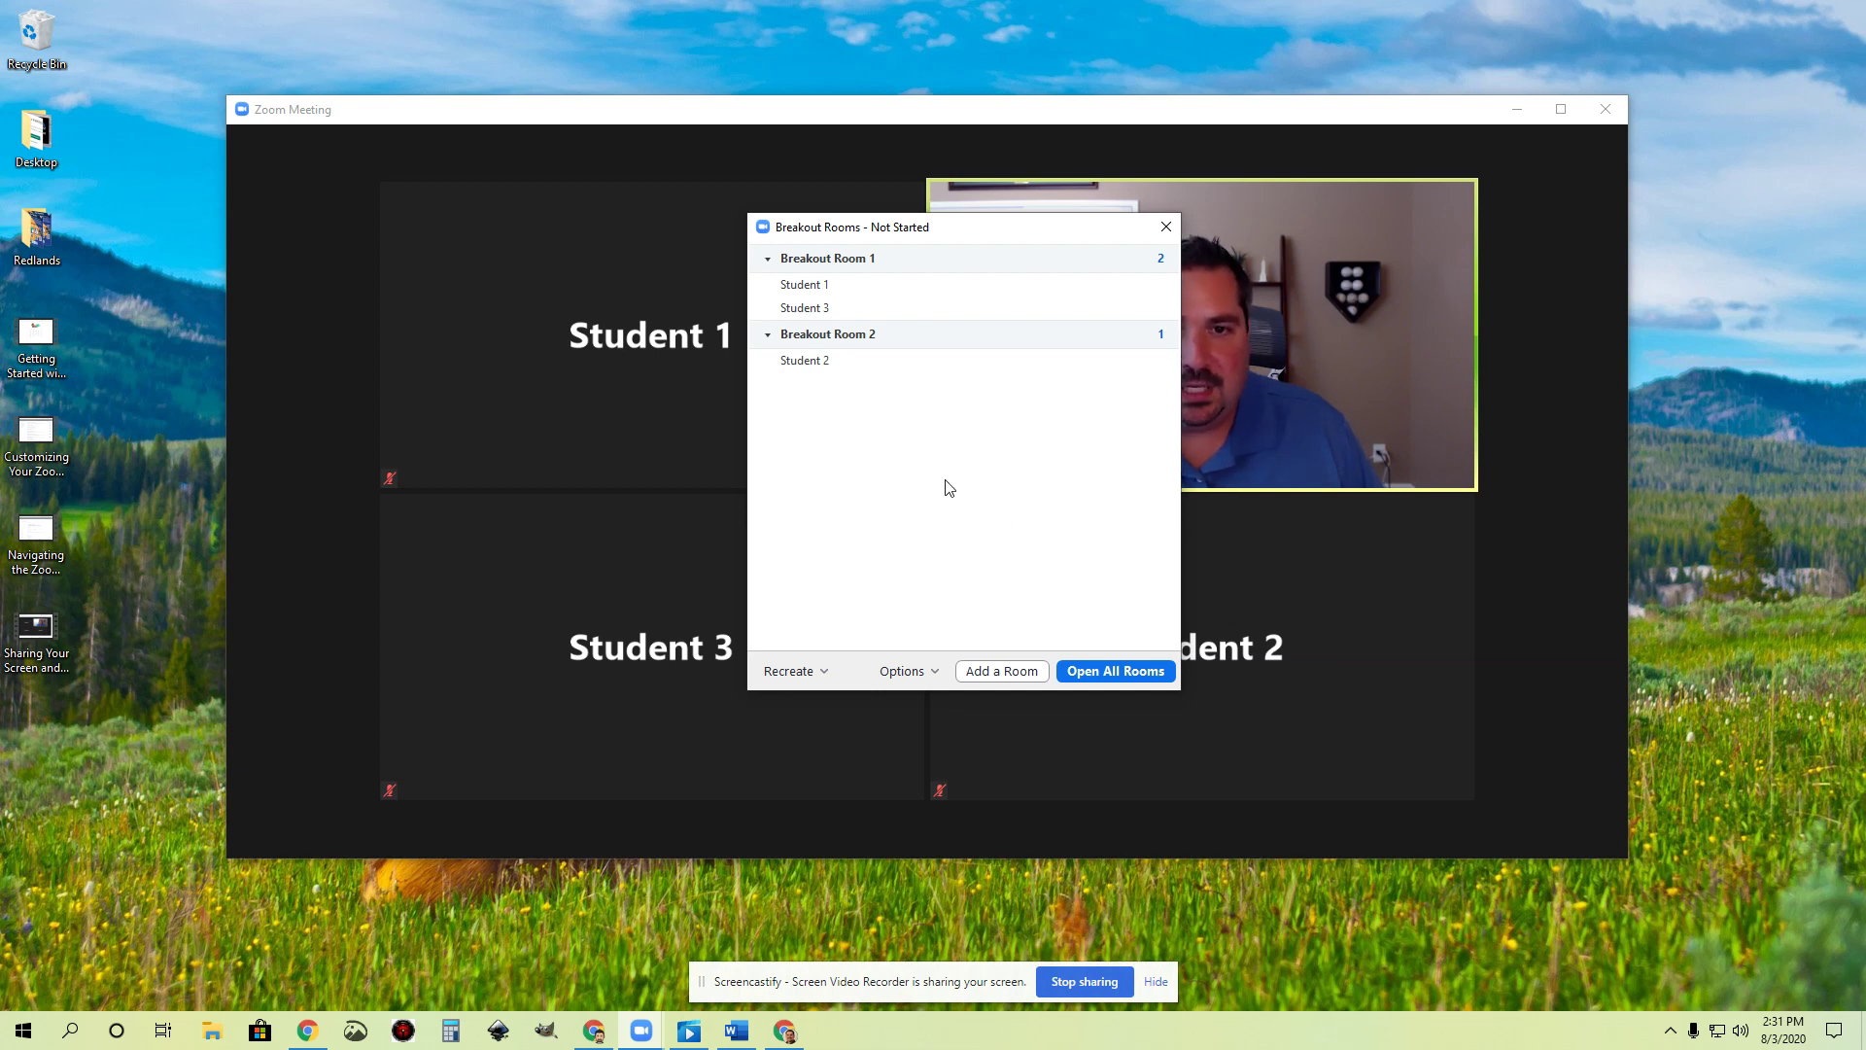
# - In breakout room options, keep the closing countdown on and shorten it to 10 seconds
pyautogui.click(939, 672)
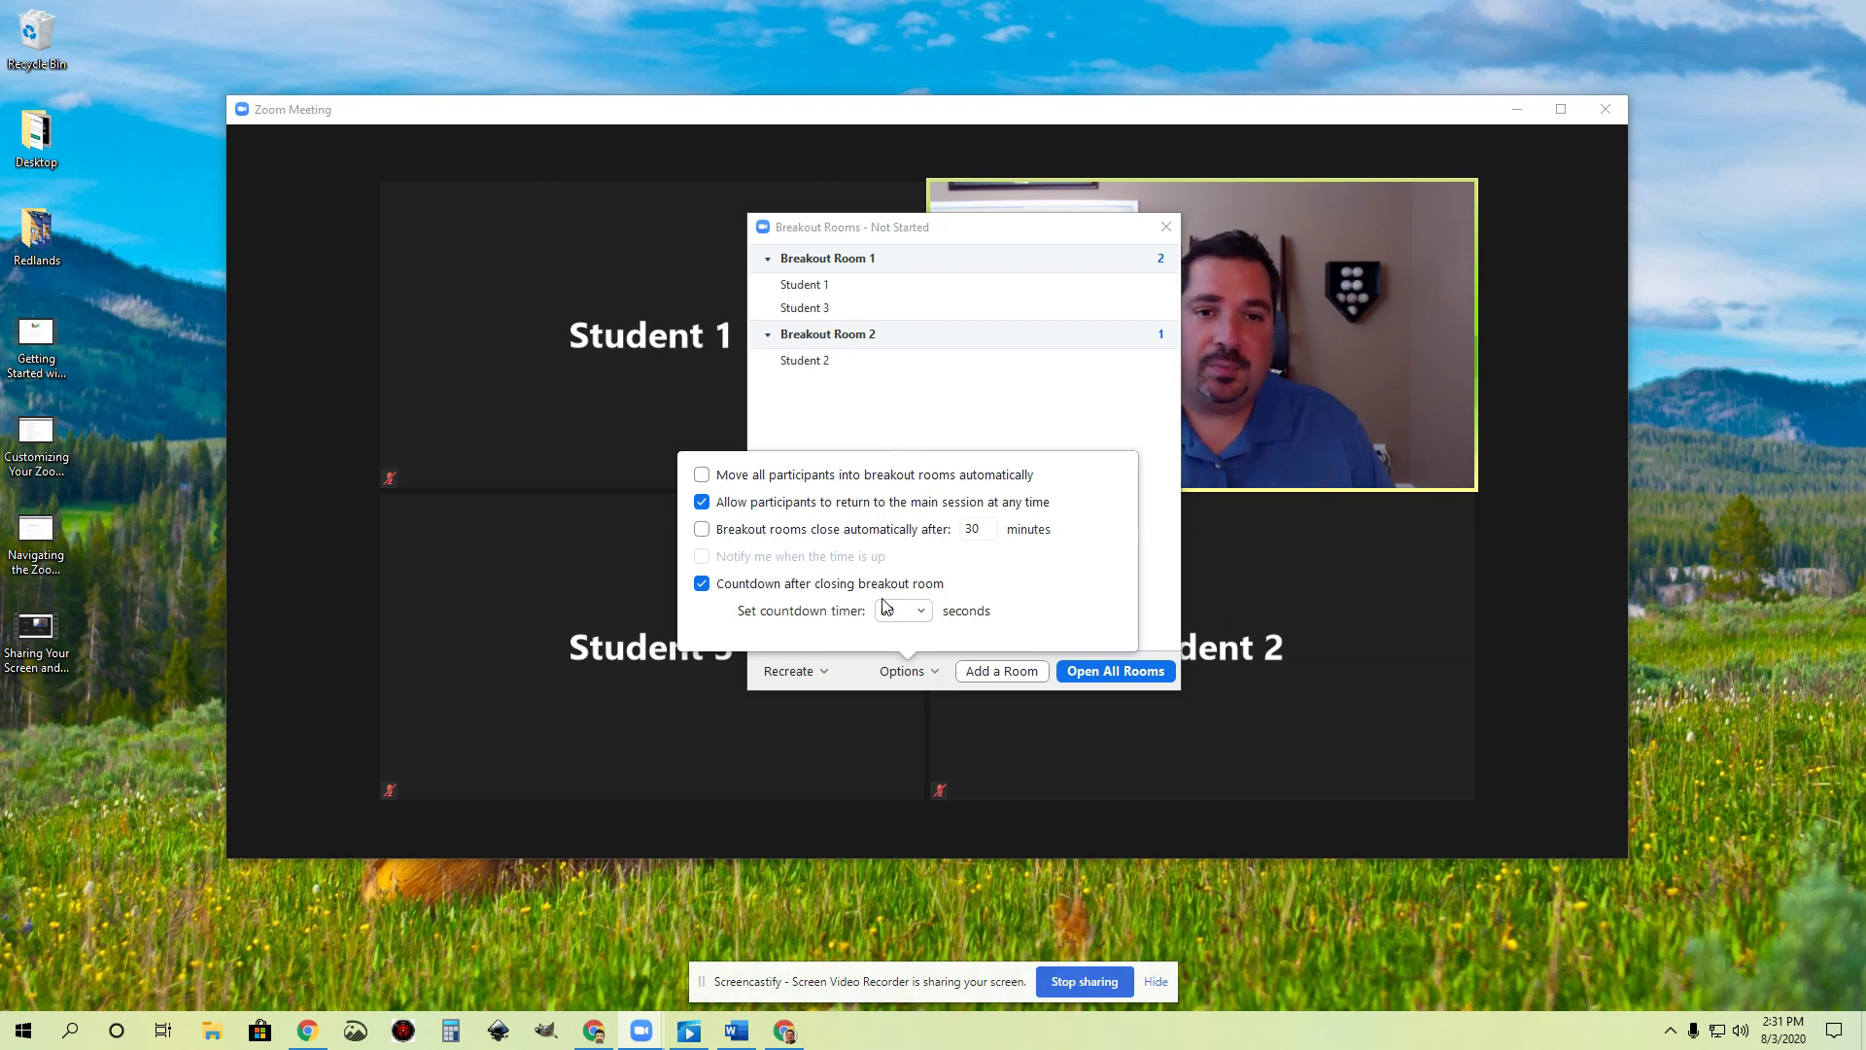
pyautogui.click(702, 585)
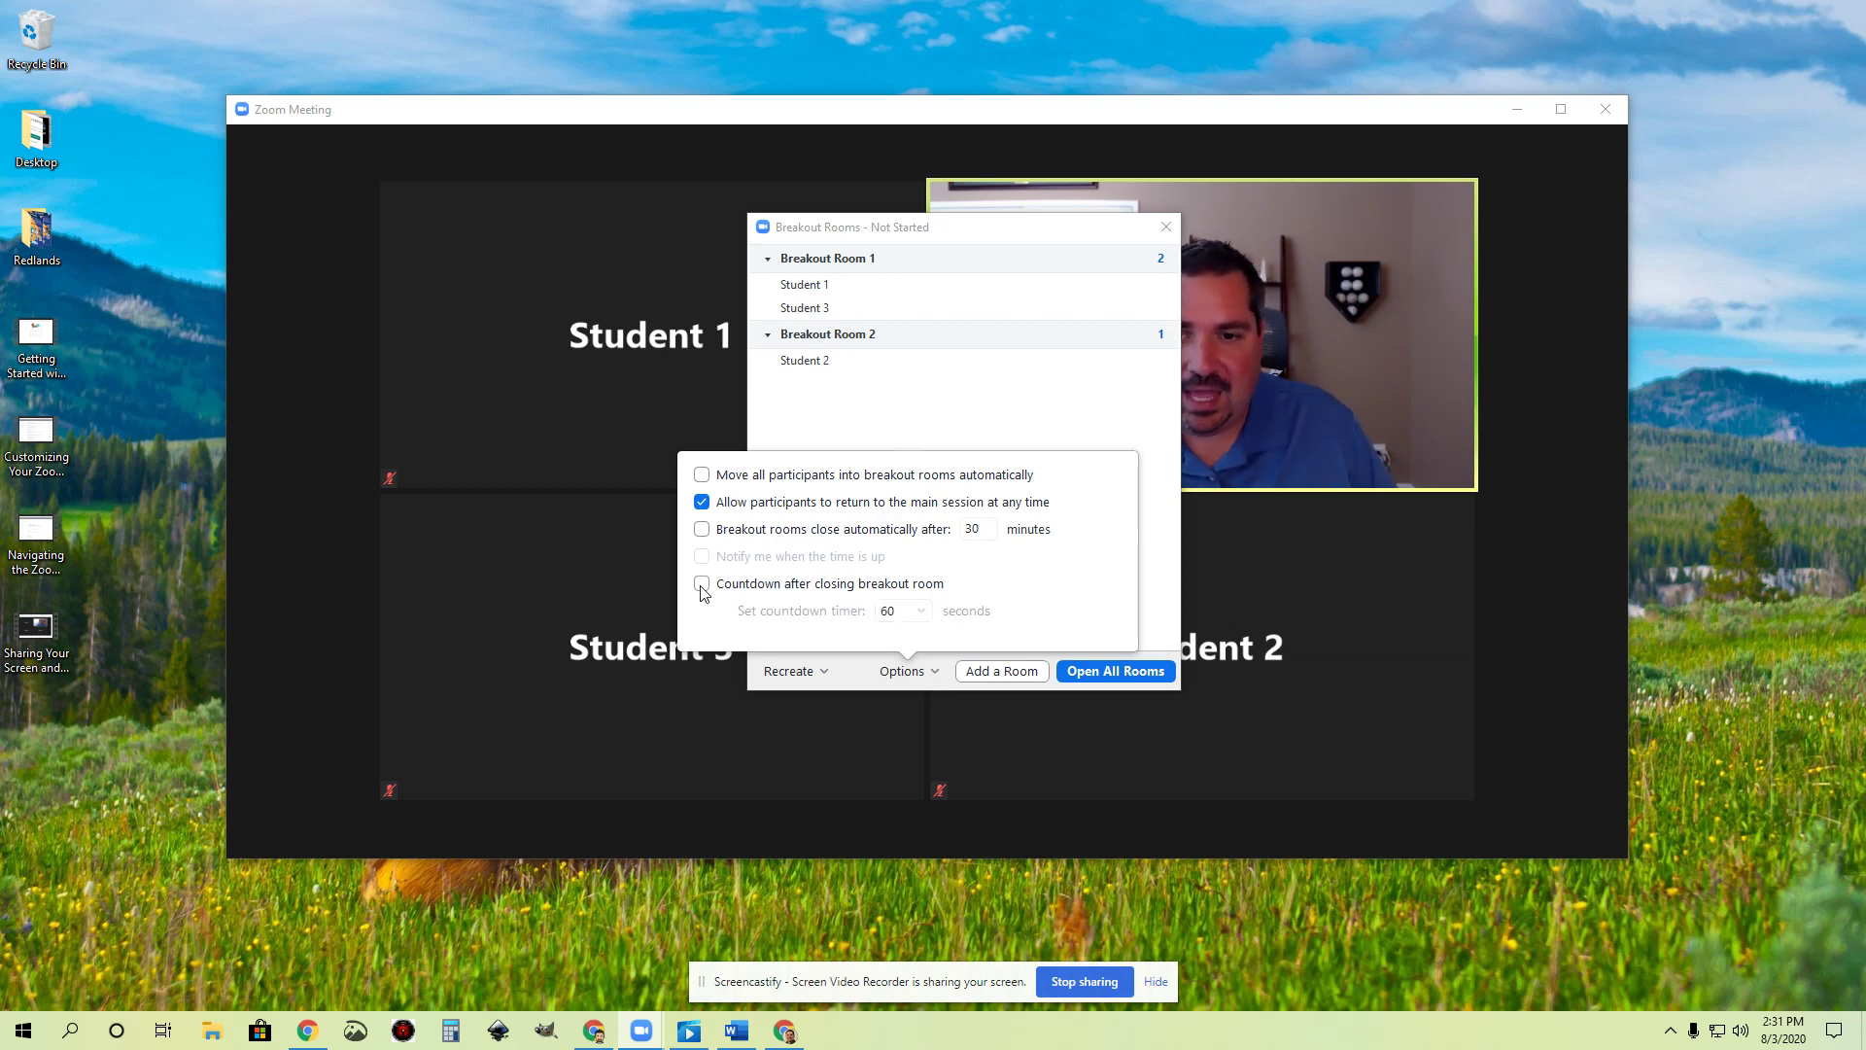
pyautogui.click(701, 587)
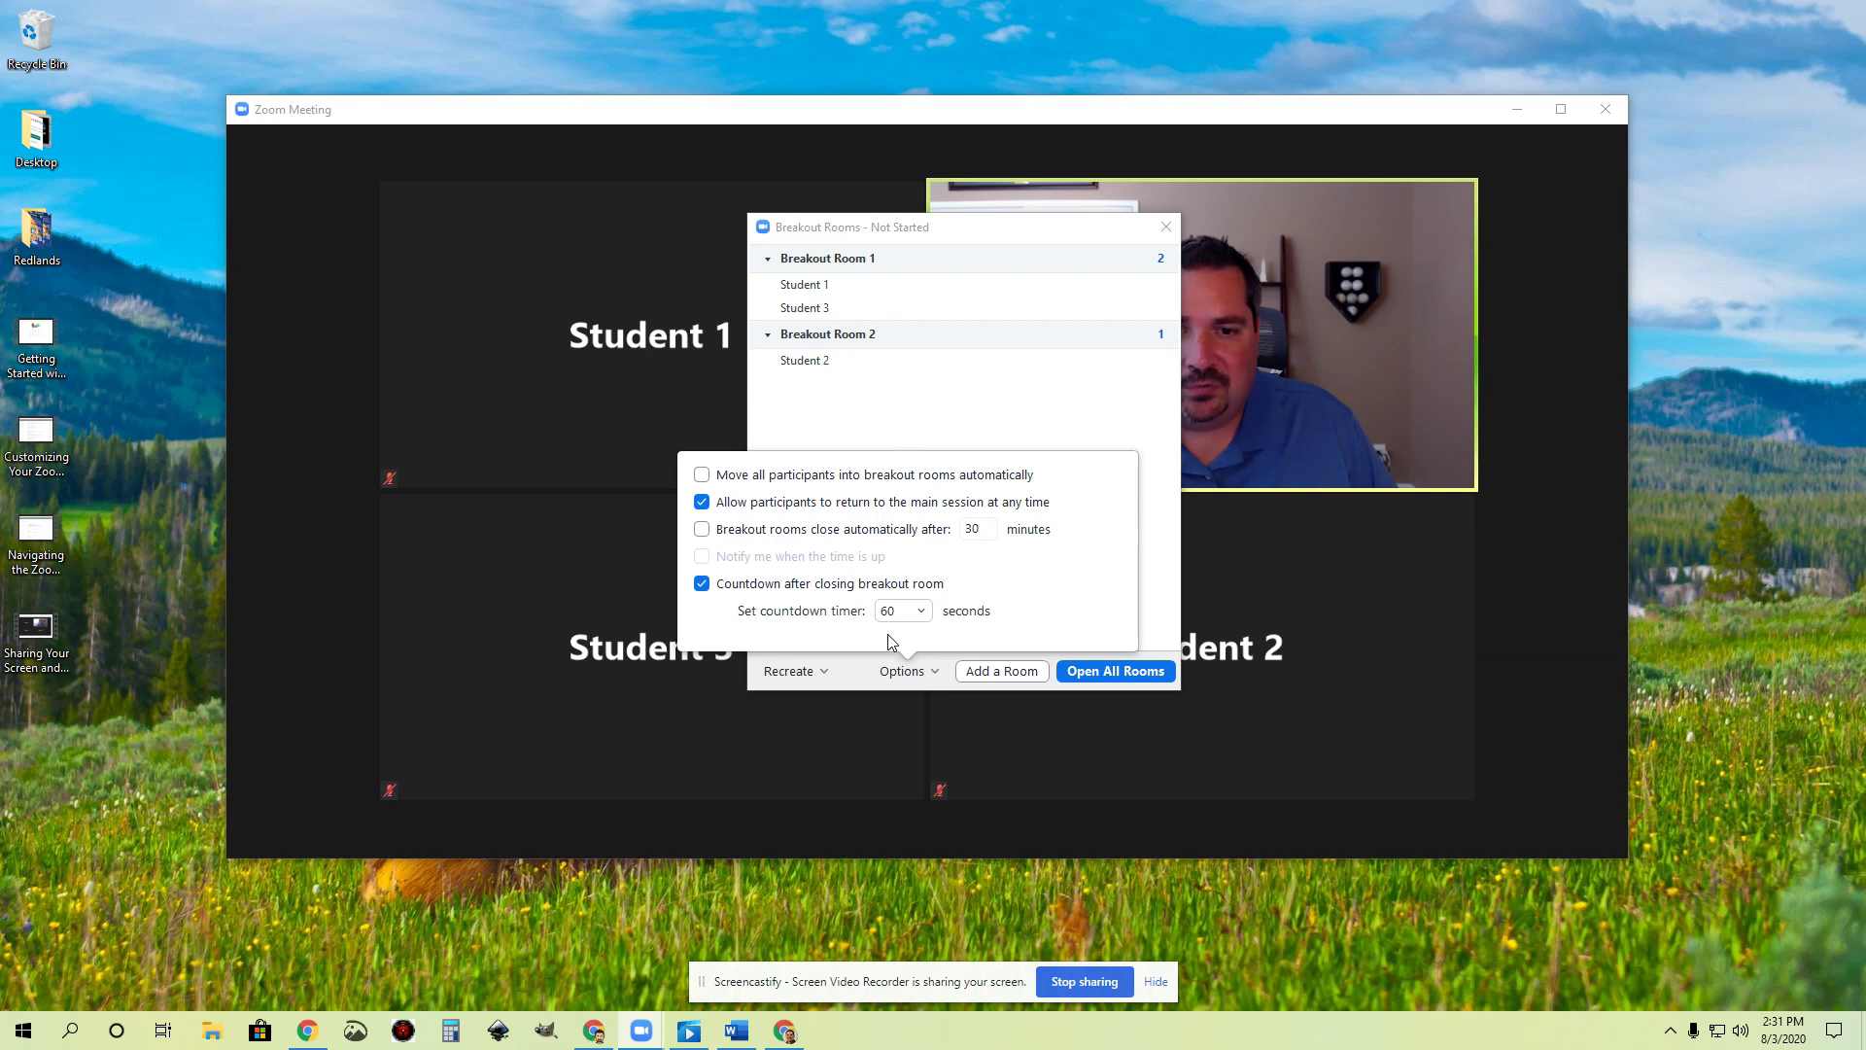
pyautogui.click(911, 615)
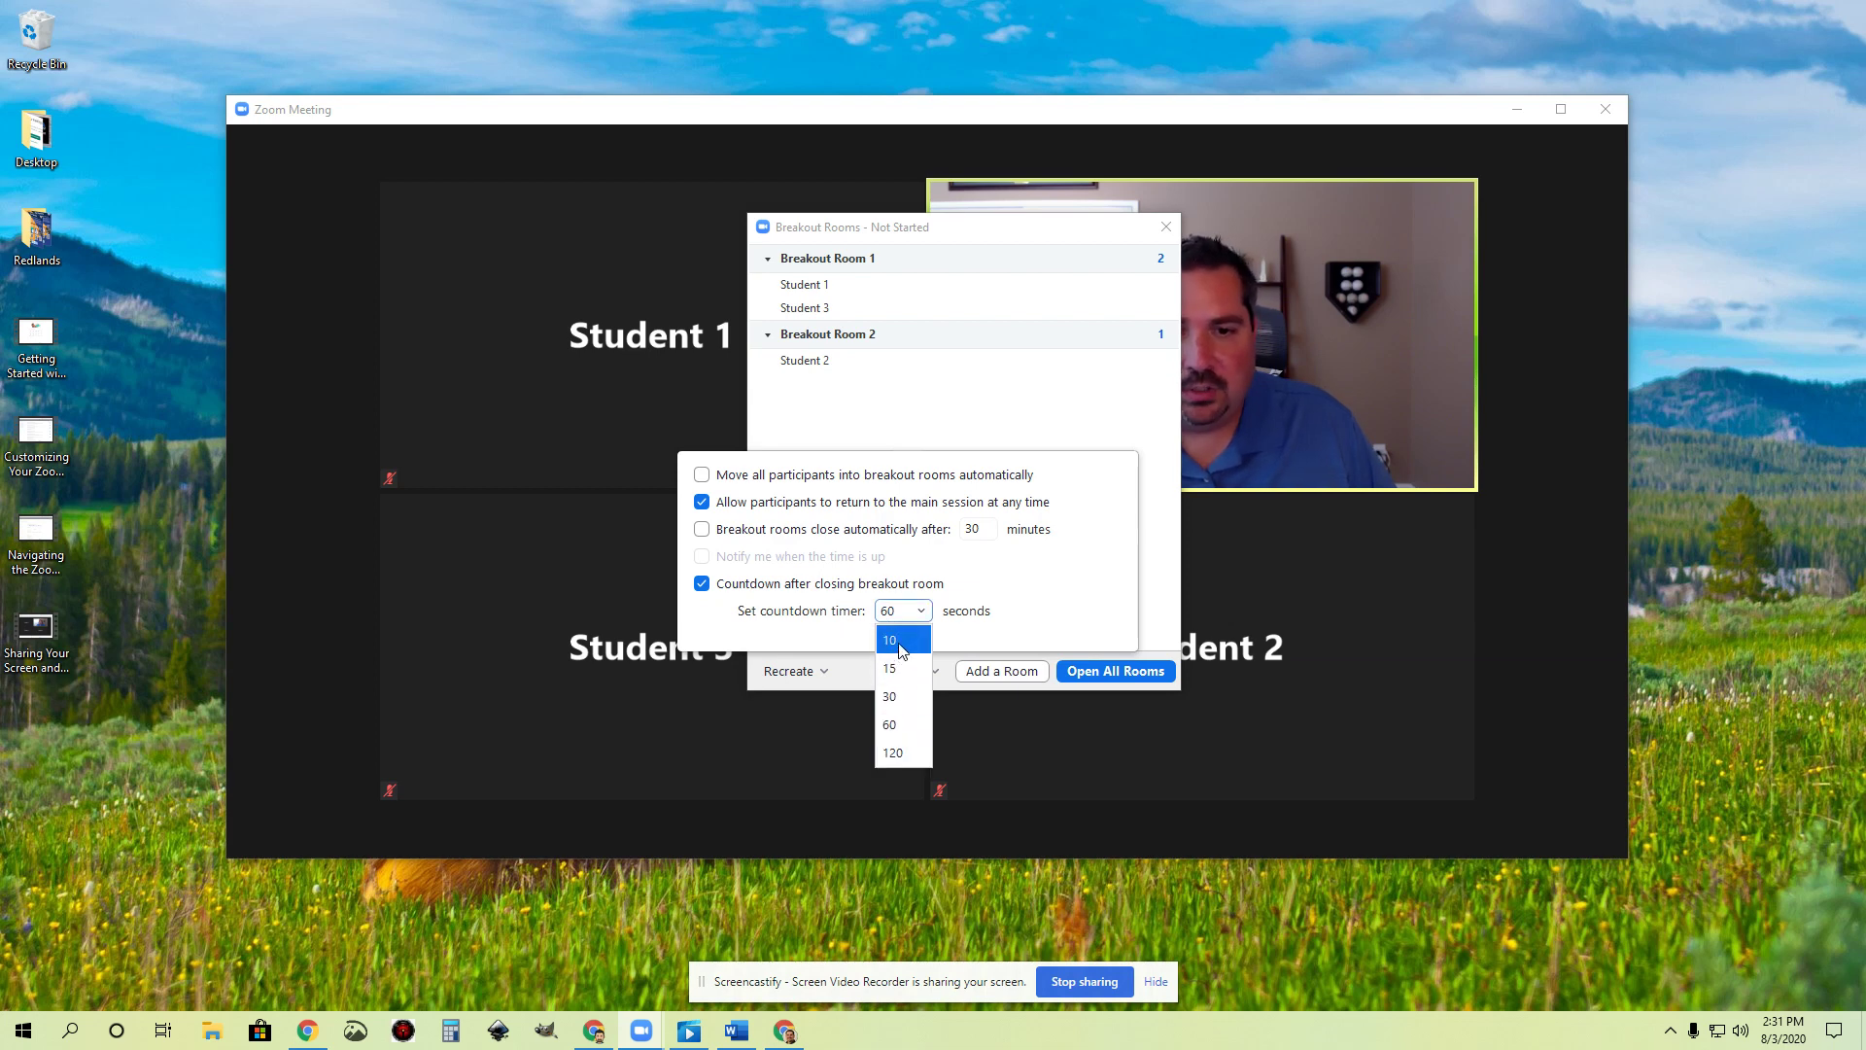
pyautogui.click(894, 640)
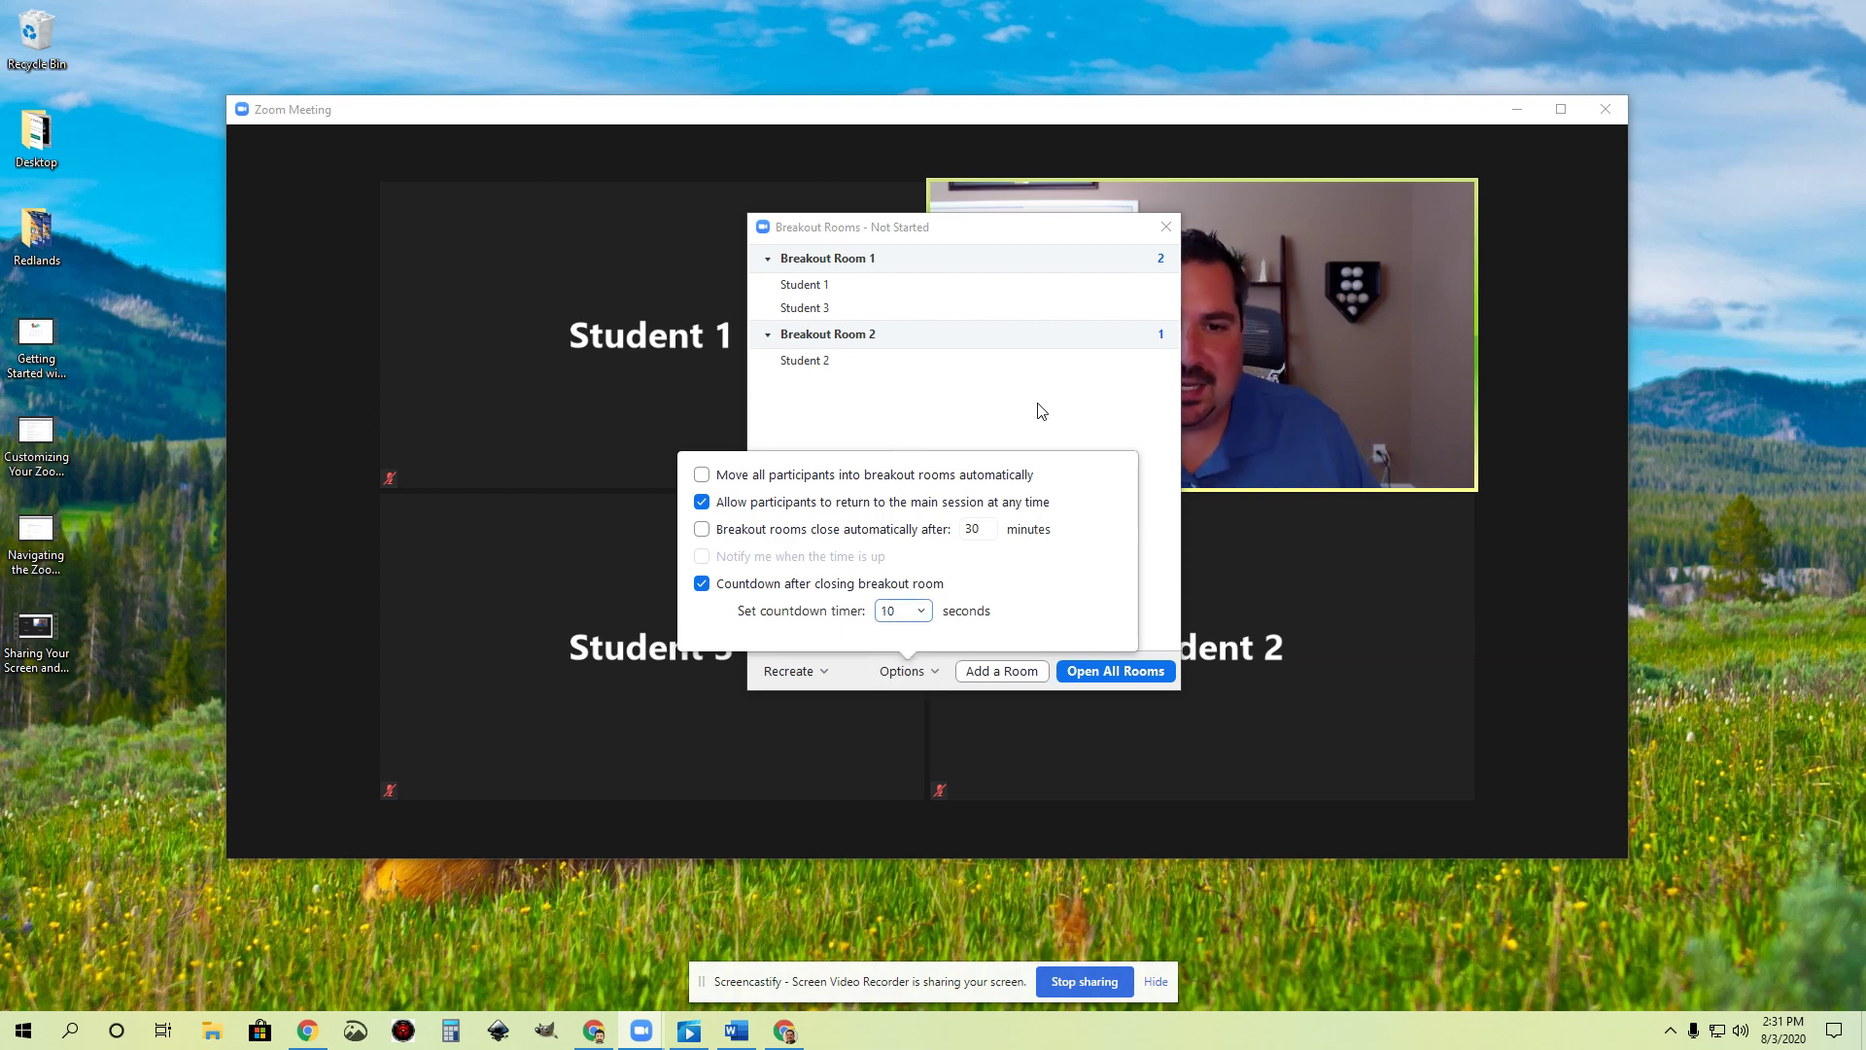
pyautogui.click(1010, 396)
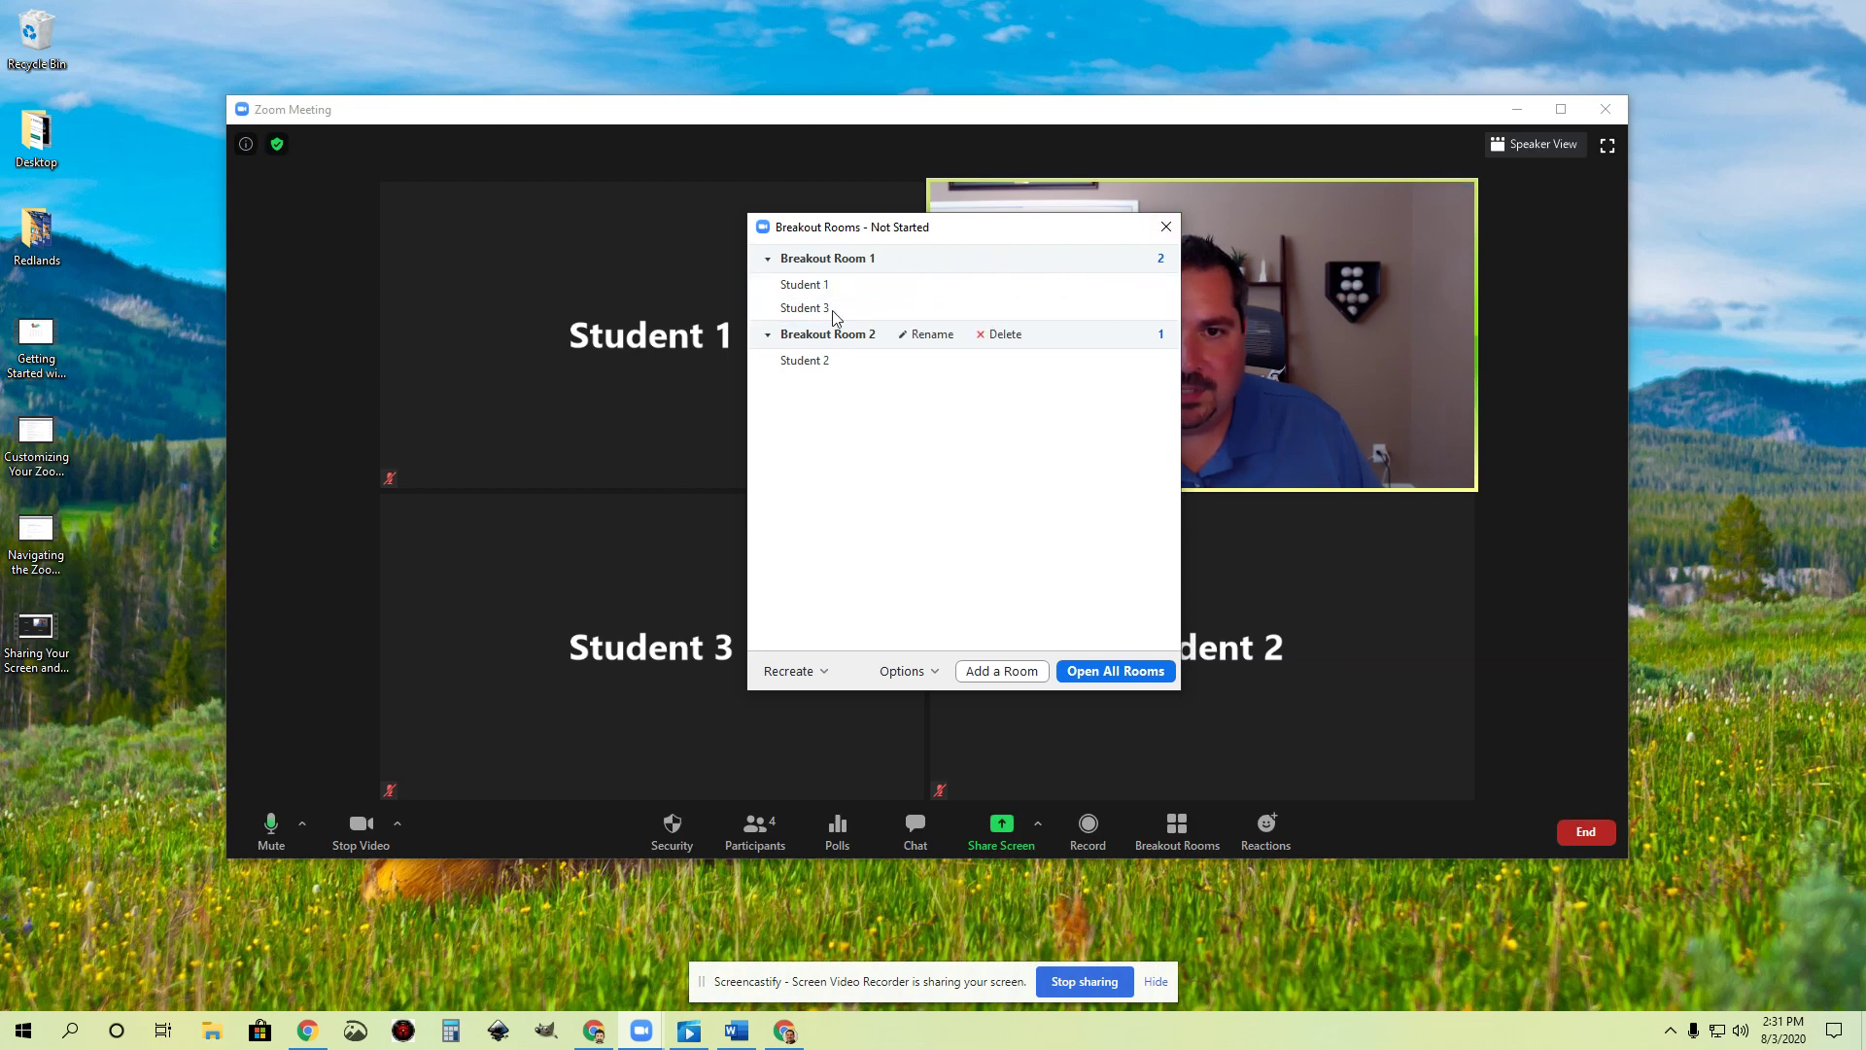
# - Try renaming Breakout Room 1, leaving its name unchanged
pyautogui.moveTo(831, 262)
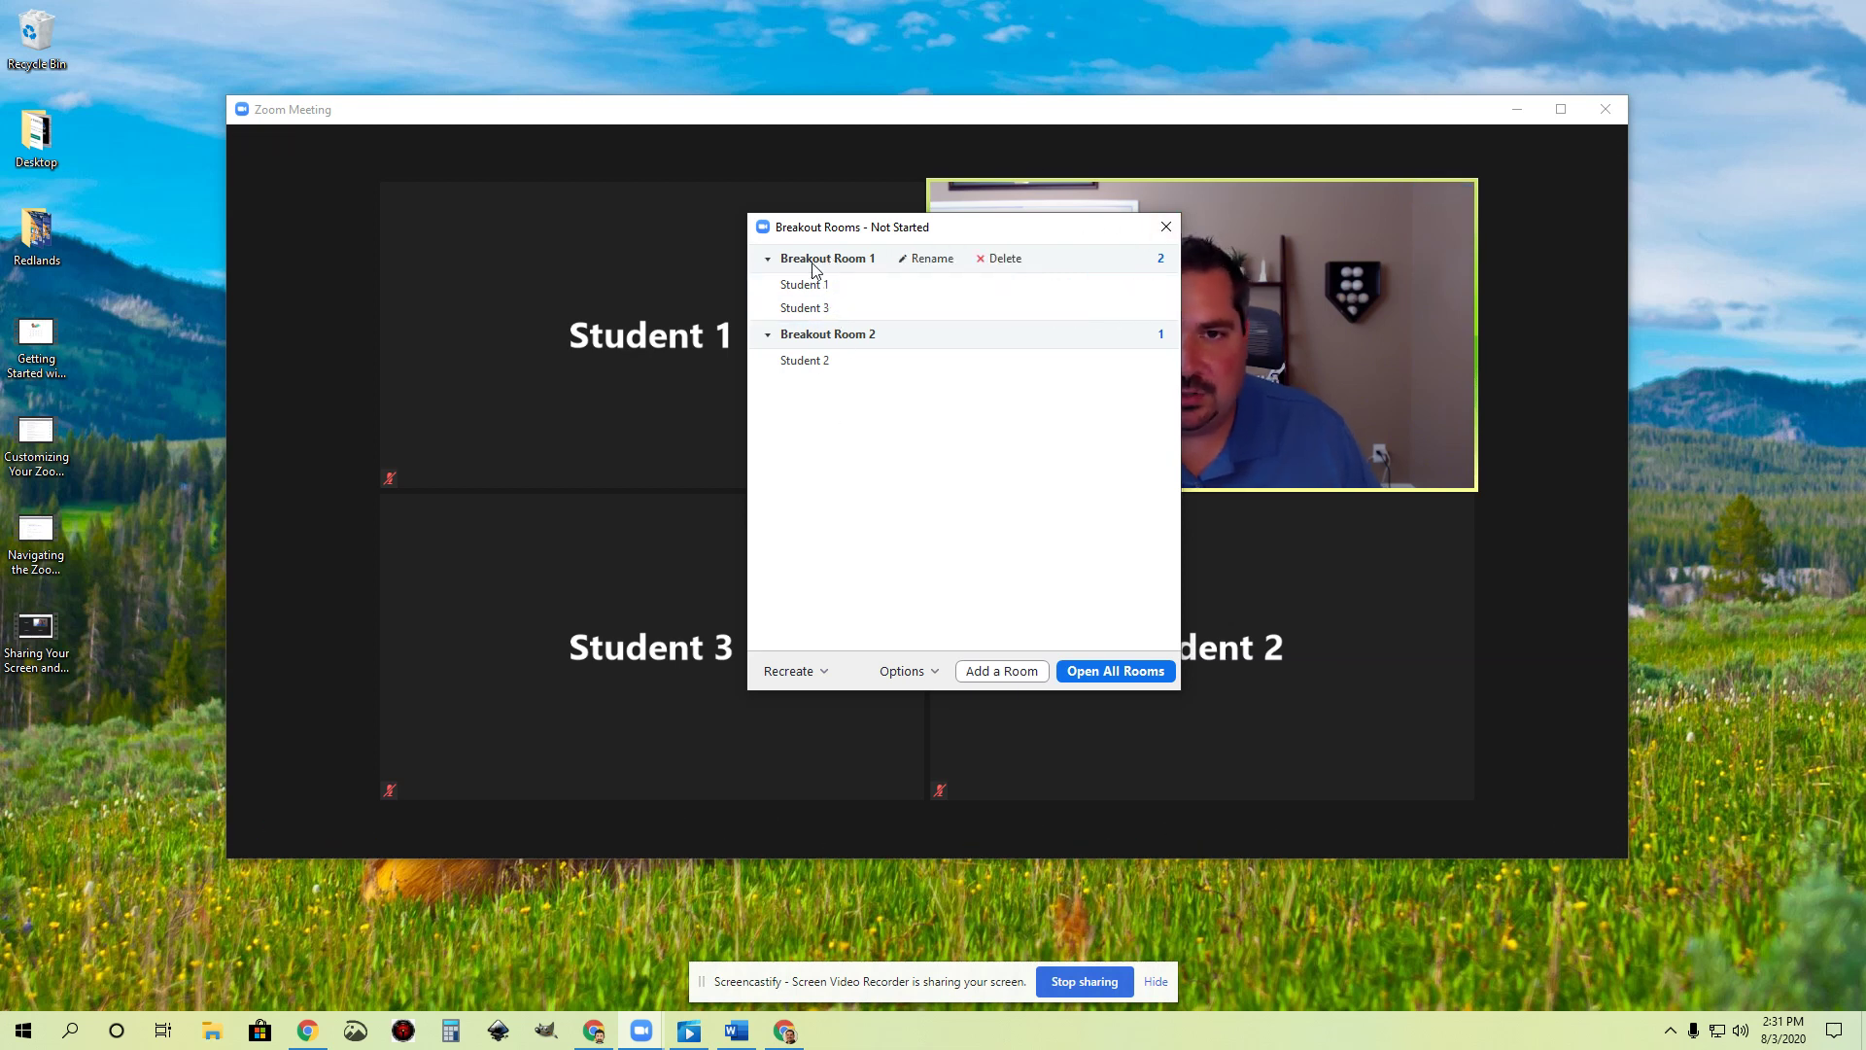
pyautogui.click(935, 261)
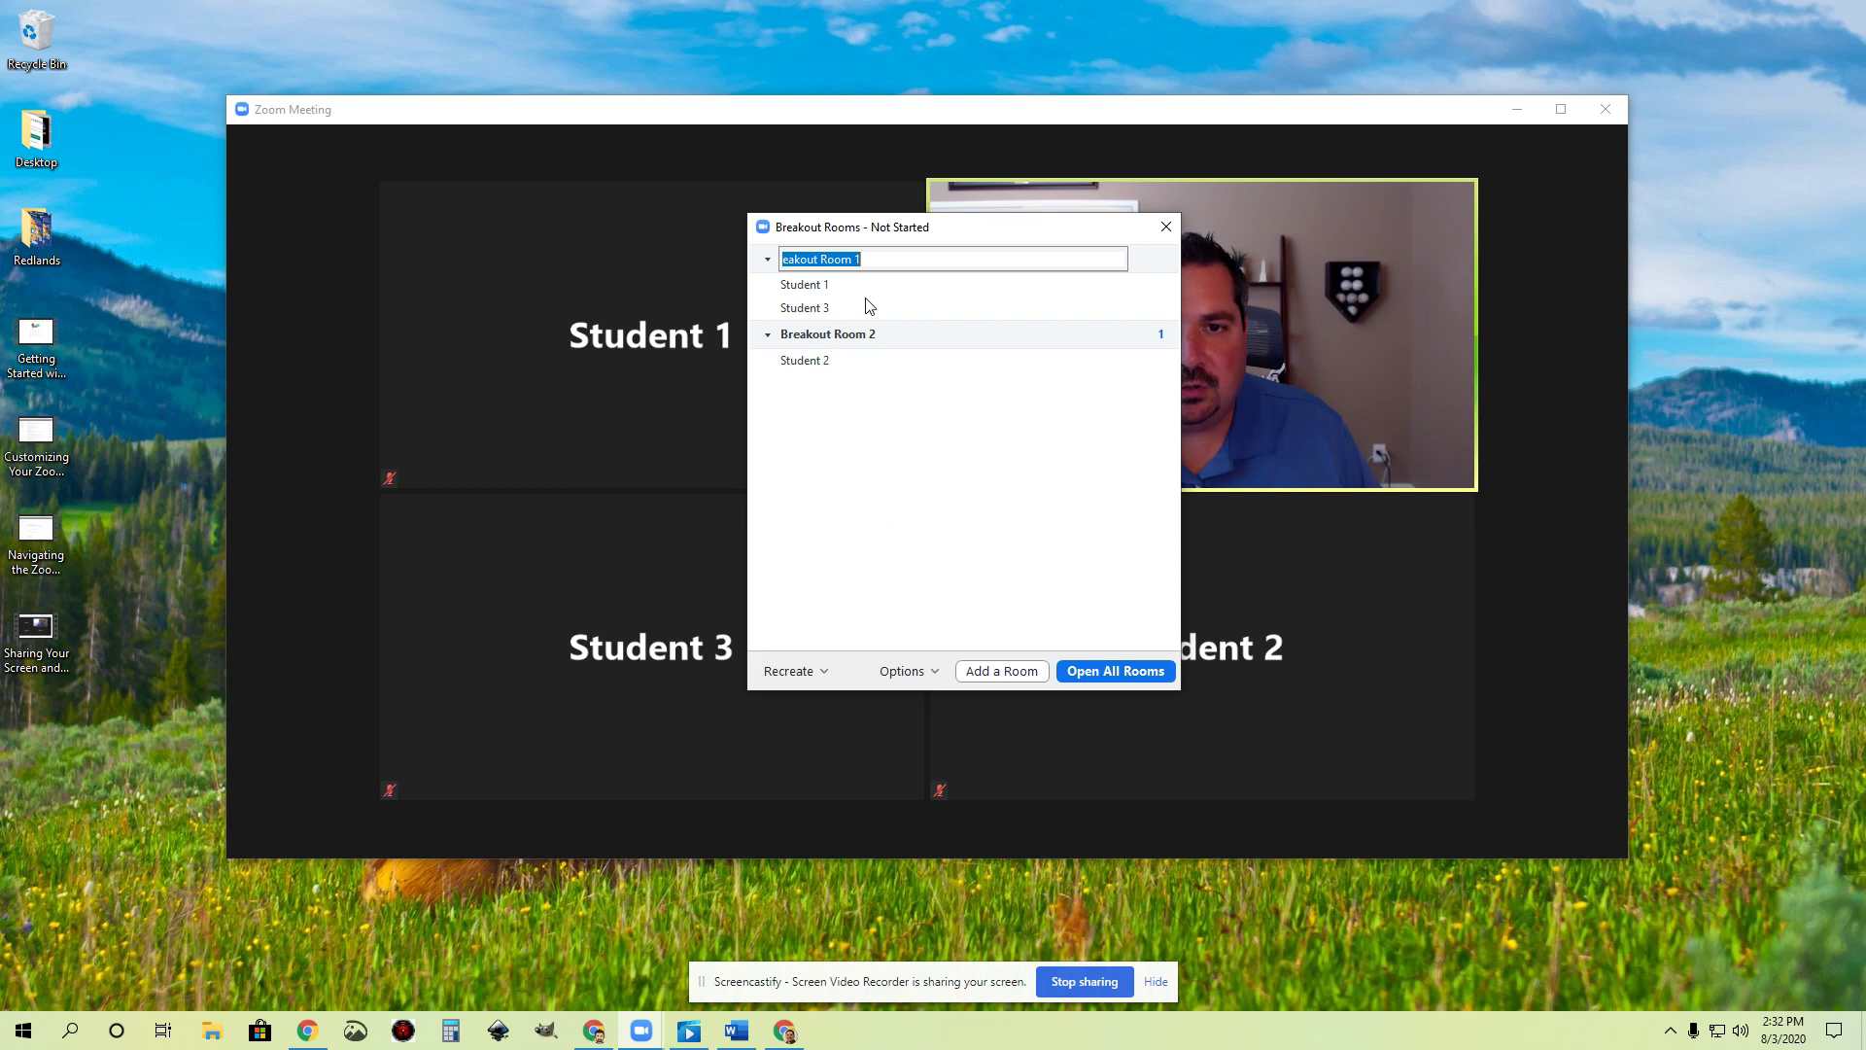
pyautogui.click(789, 260)
pyautogui.click(889, 488)
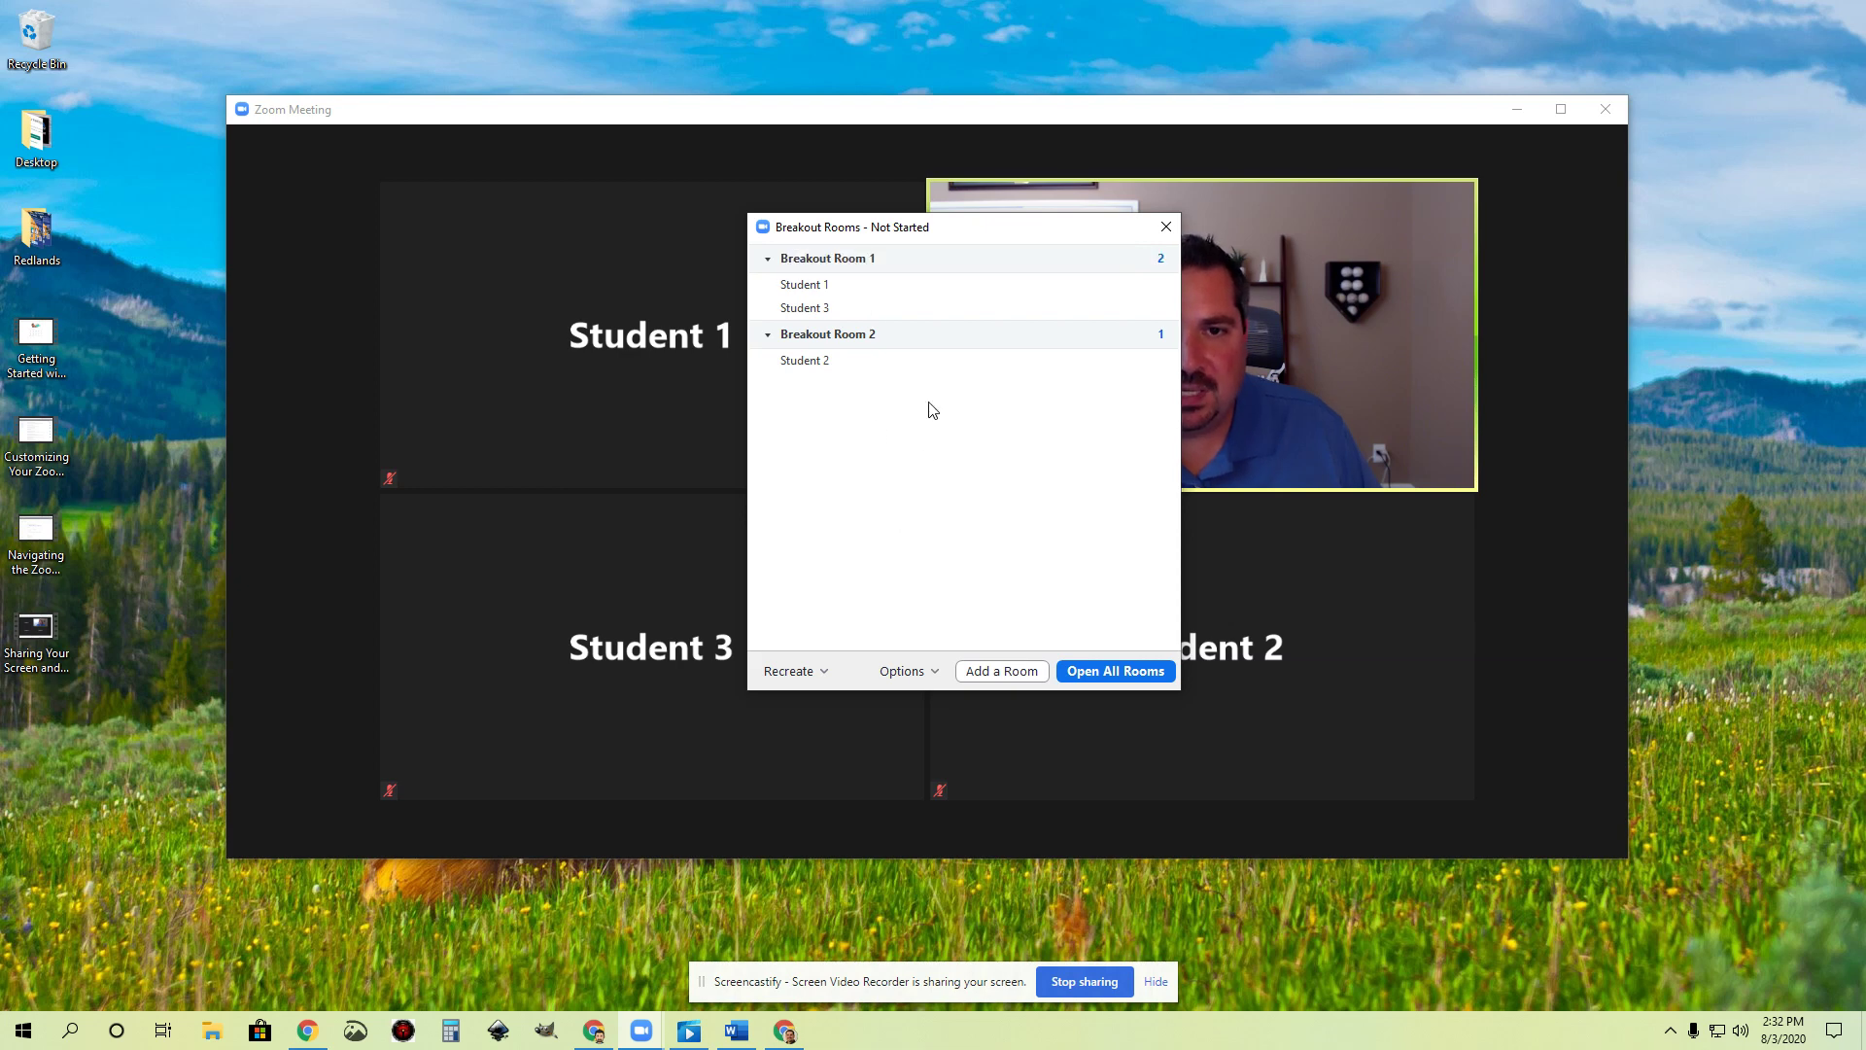
pyautogui.click(930, 261)
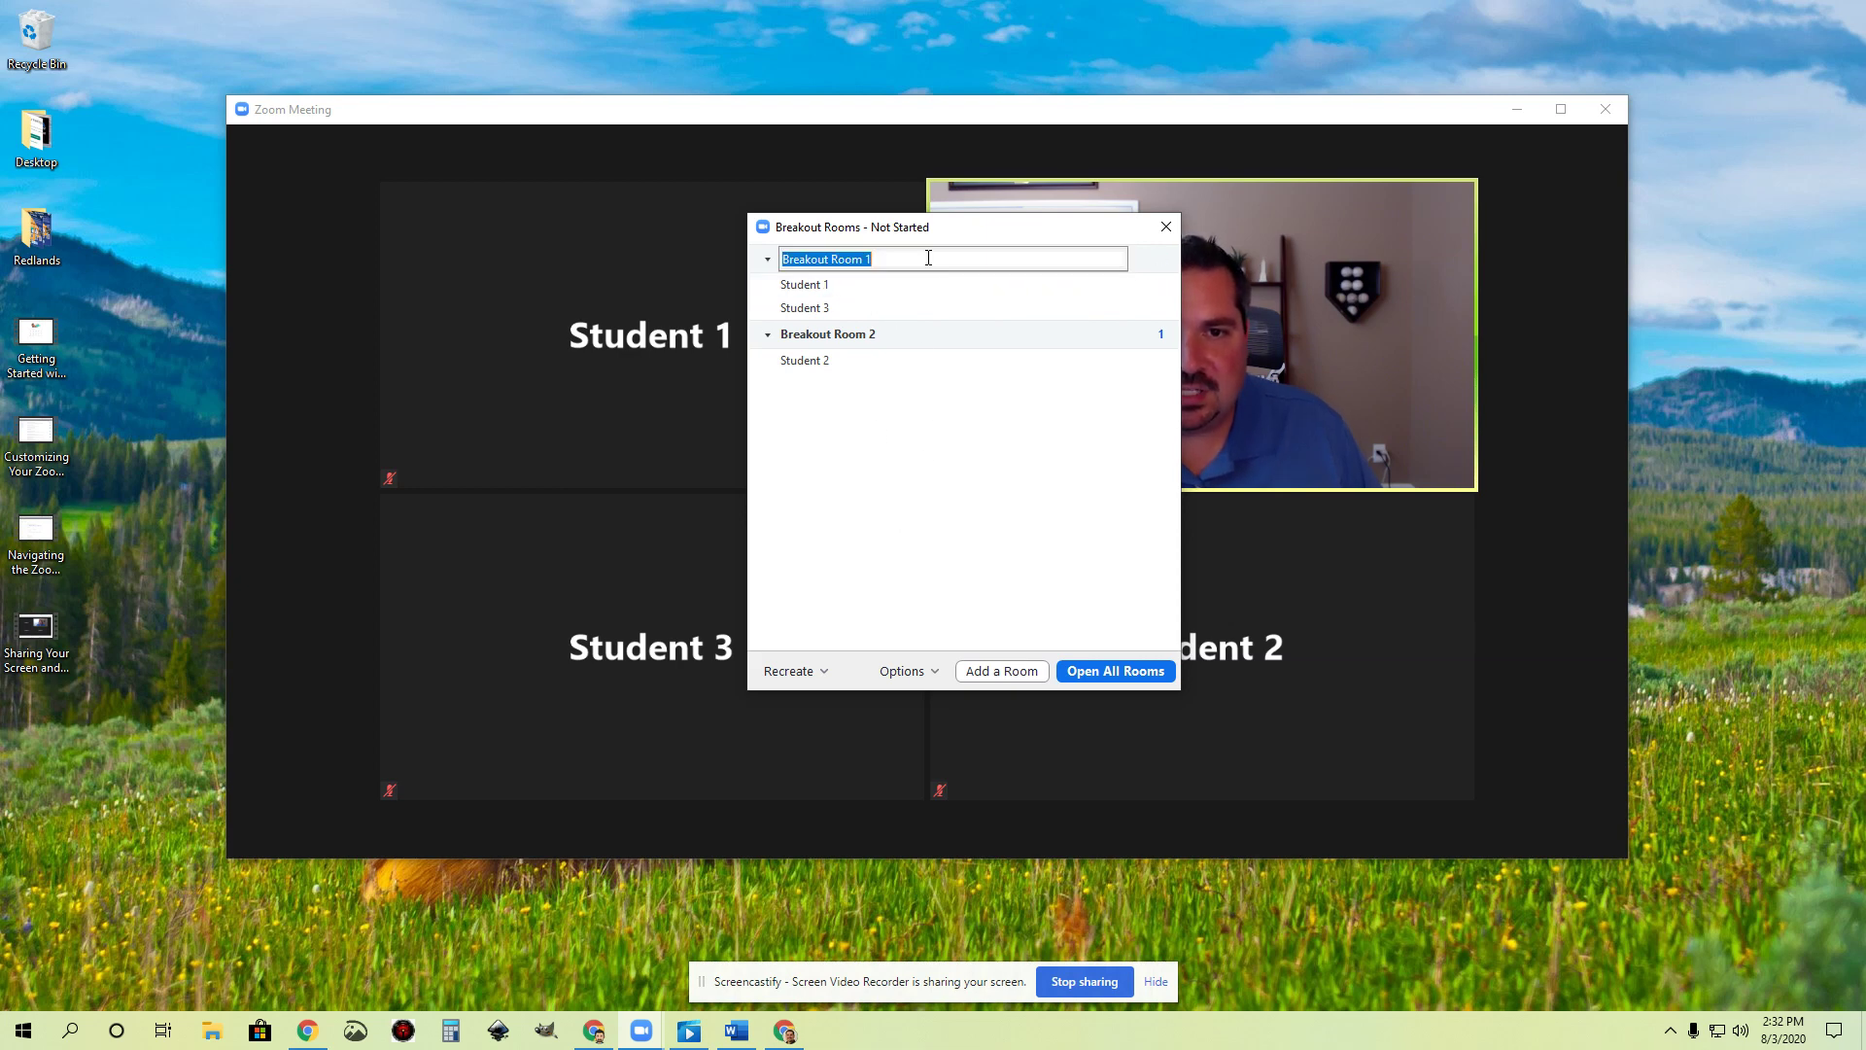
pyautogui.click(948, 534)
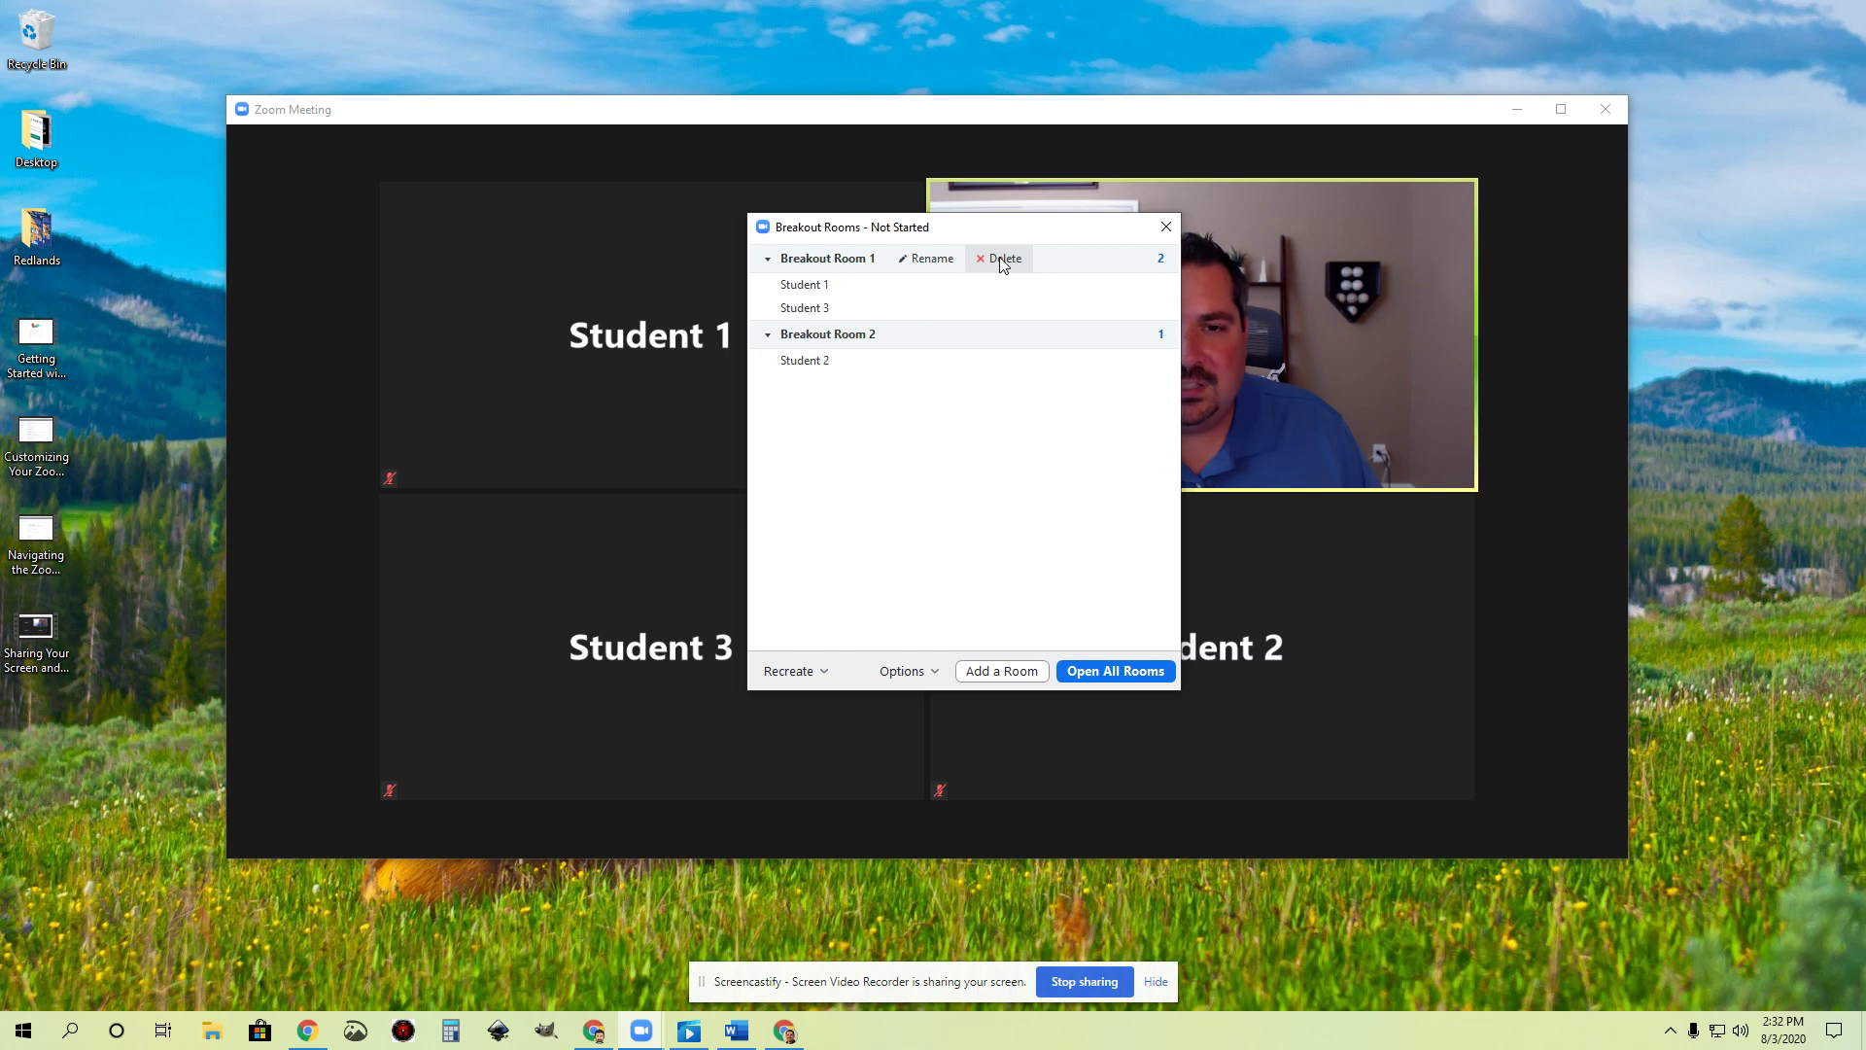
# - Delete Breakout Room 1 and Breakout Room 2, then close the empty rooms window
pyautogui.click(1004, 264)
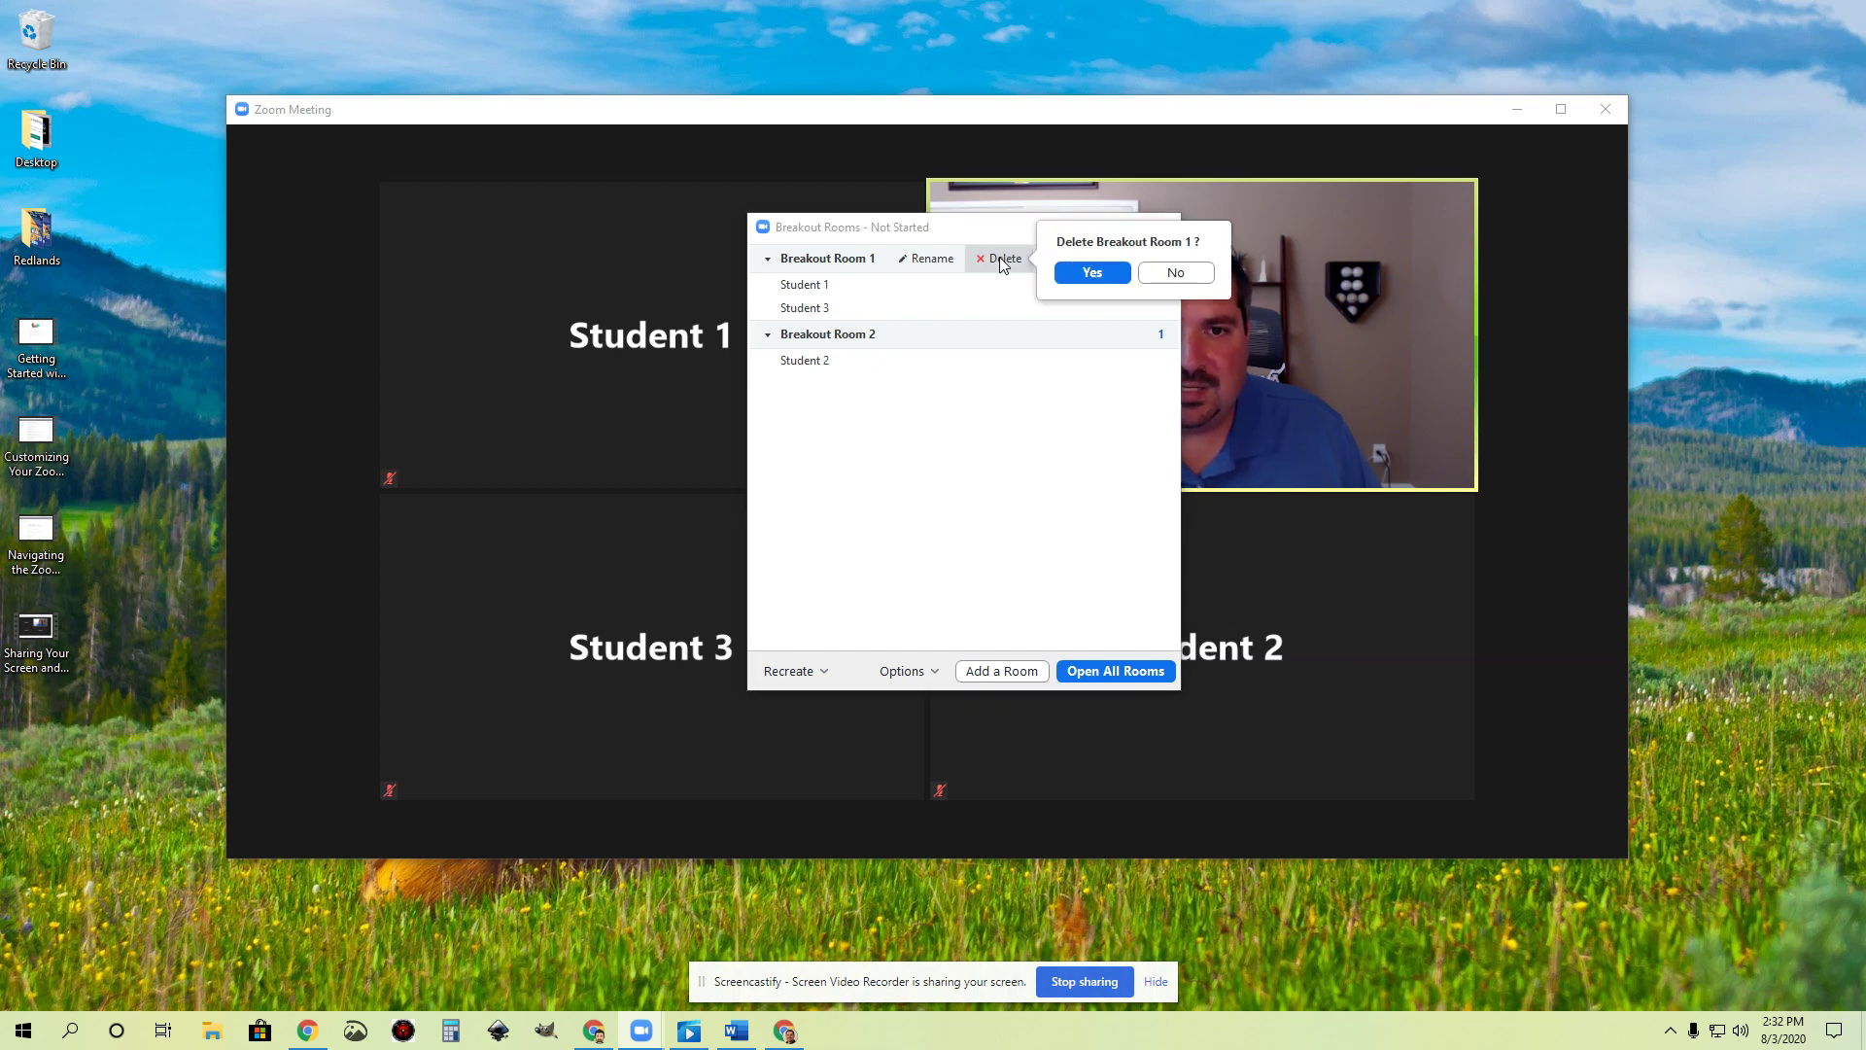
pyautogui.click(1062, 271)
pyautogui.click(1001, 258)
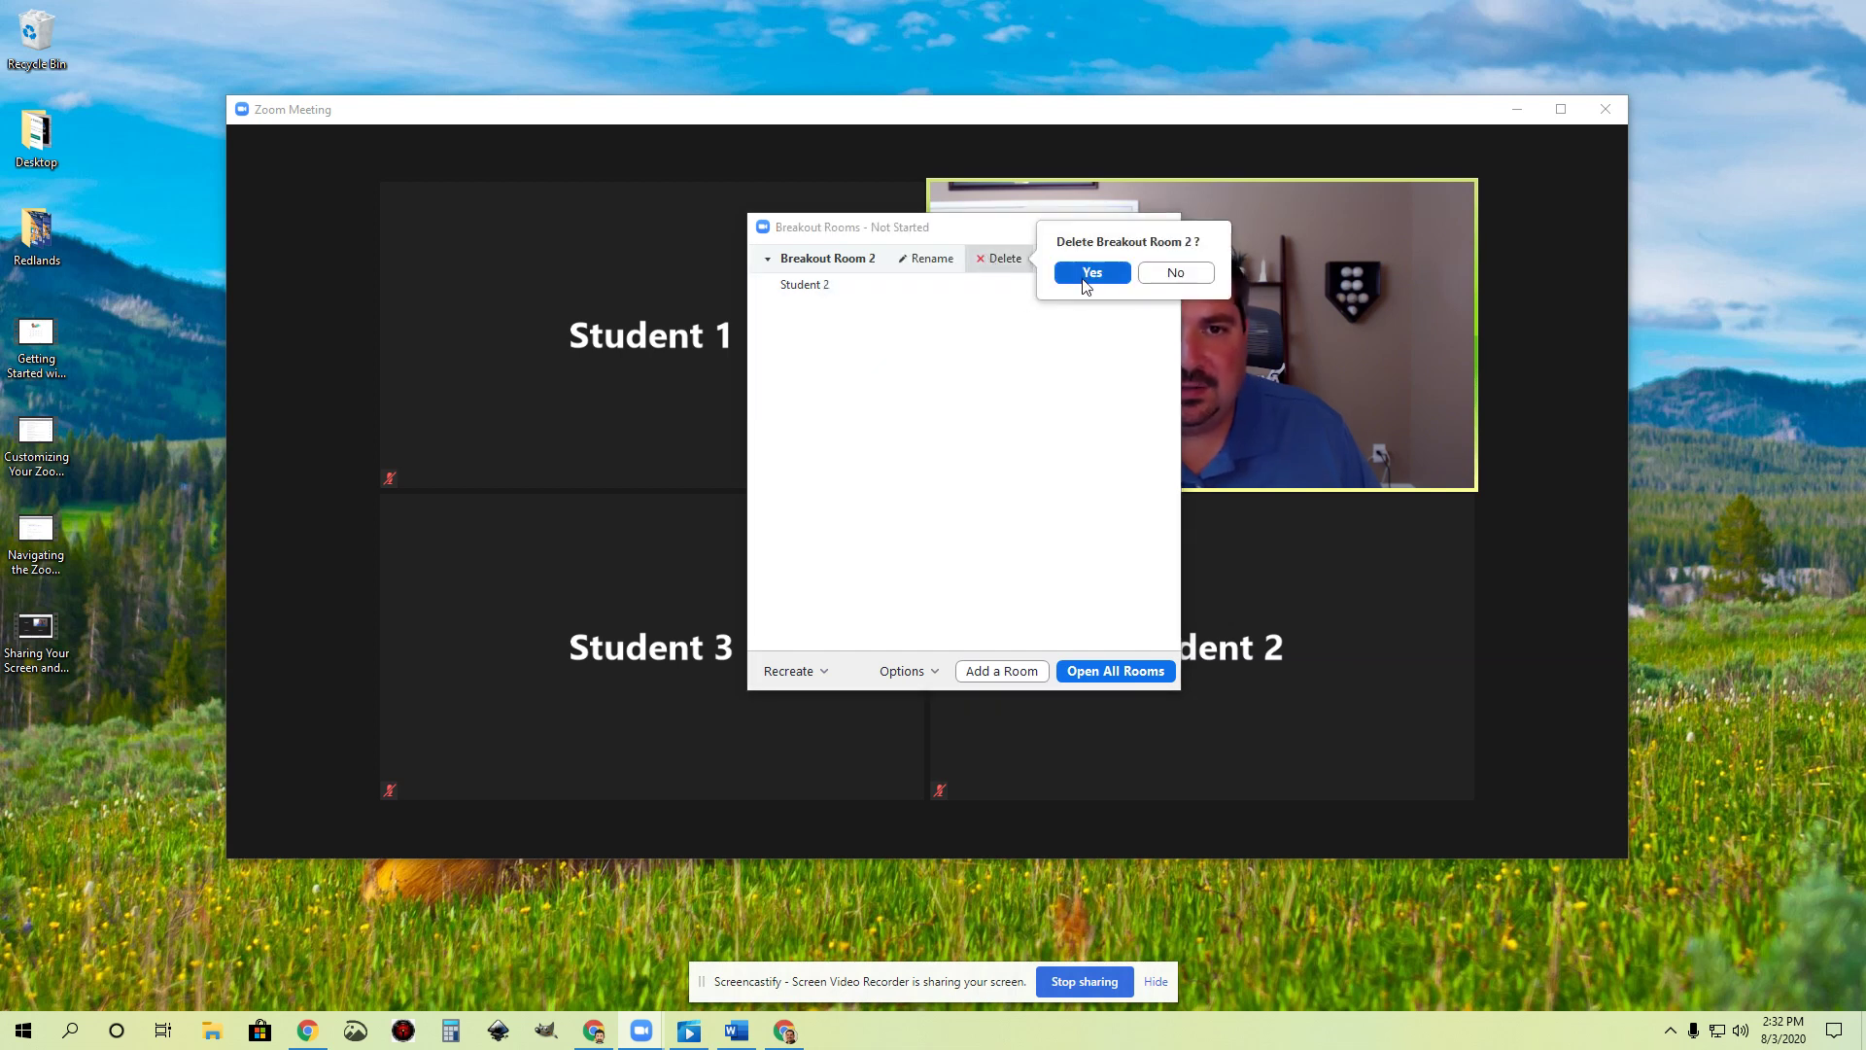
pyautogui.click(1069, 272)
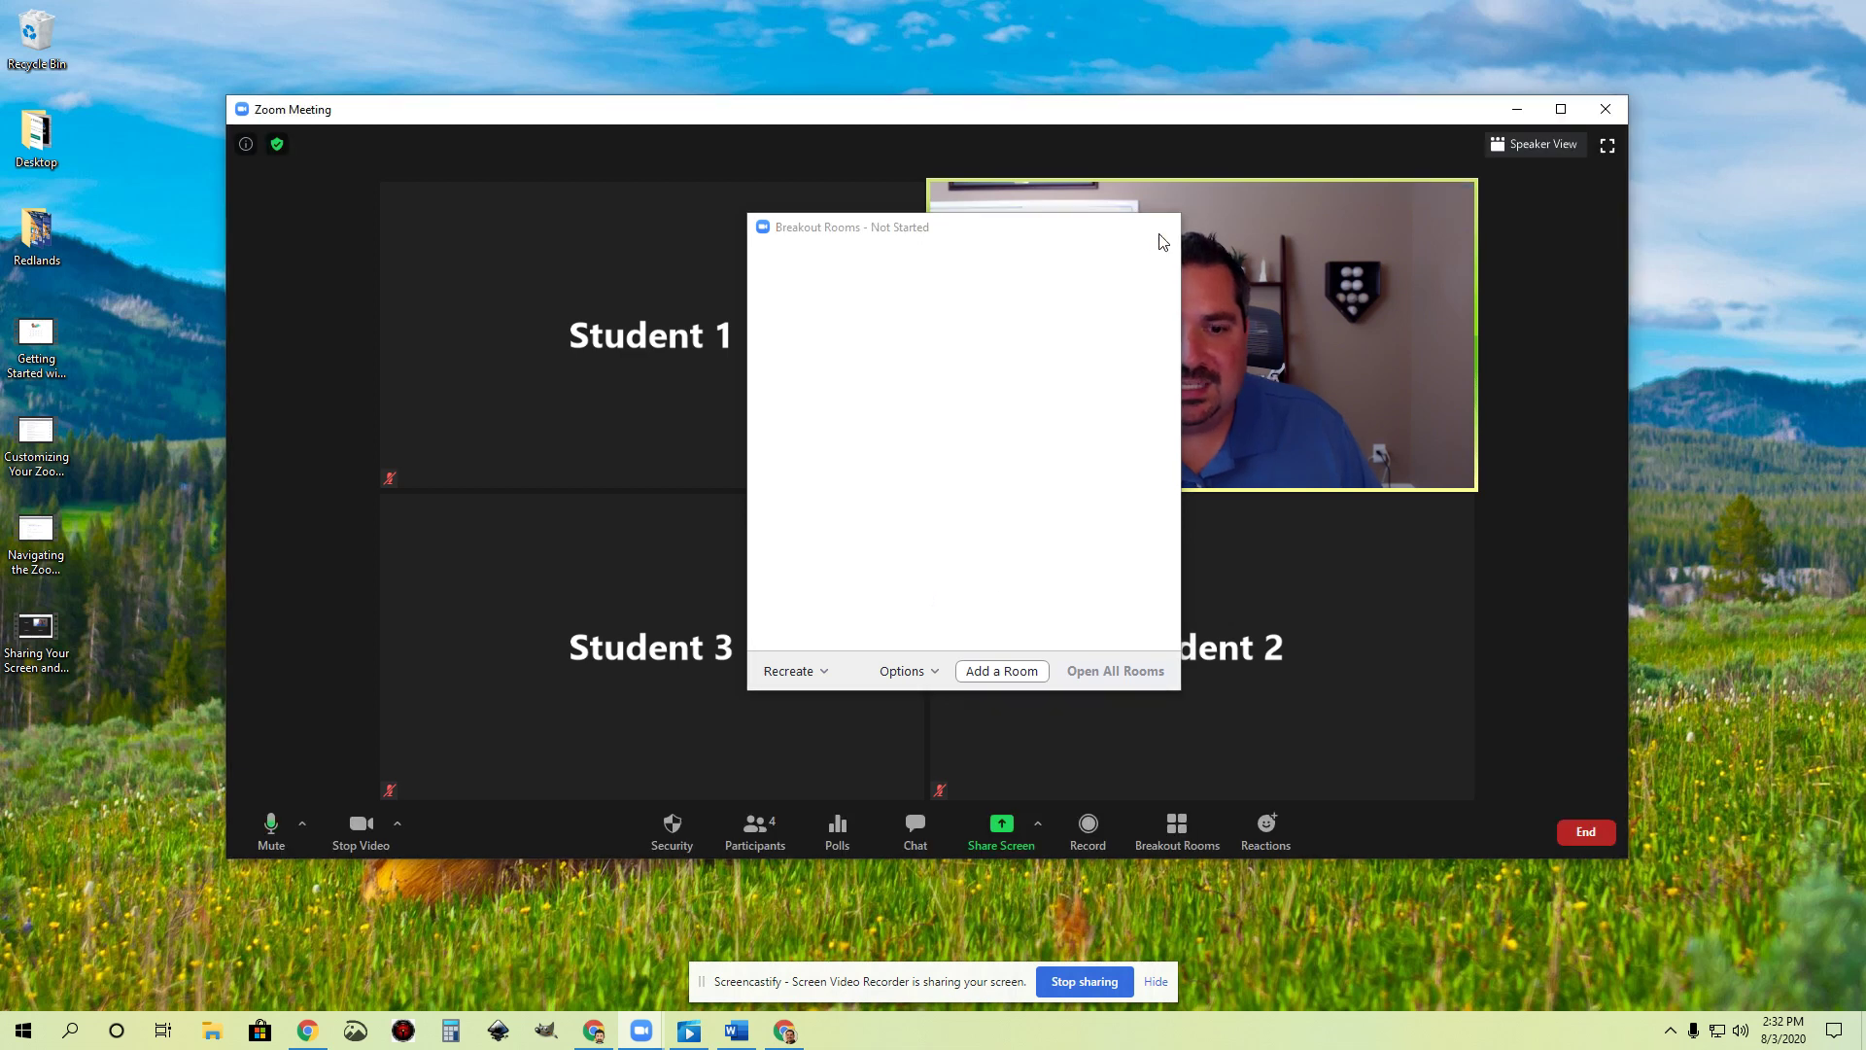
pyautogui.click(1167, 226)
pyautogui.click(1177, 835)
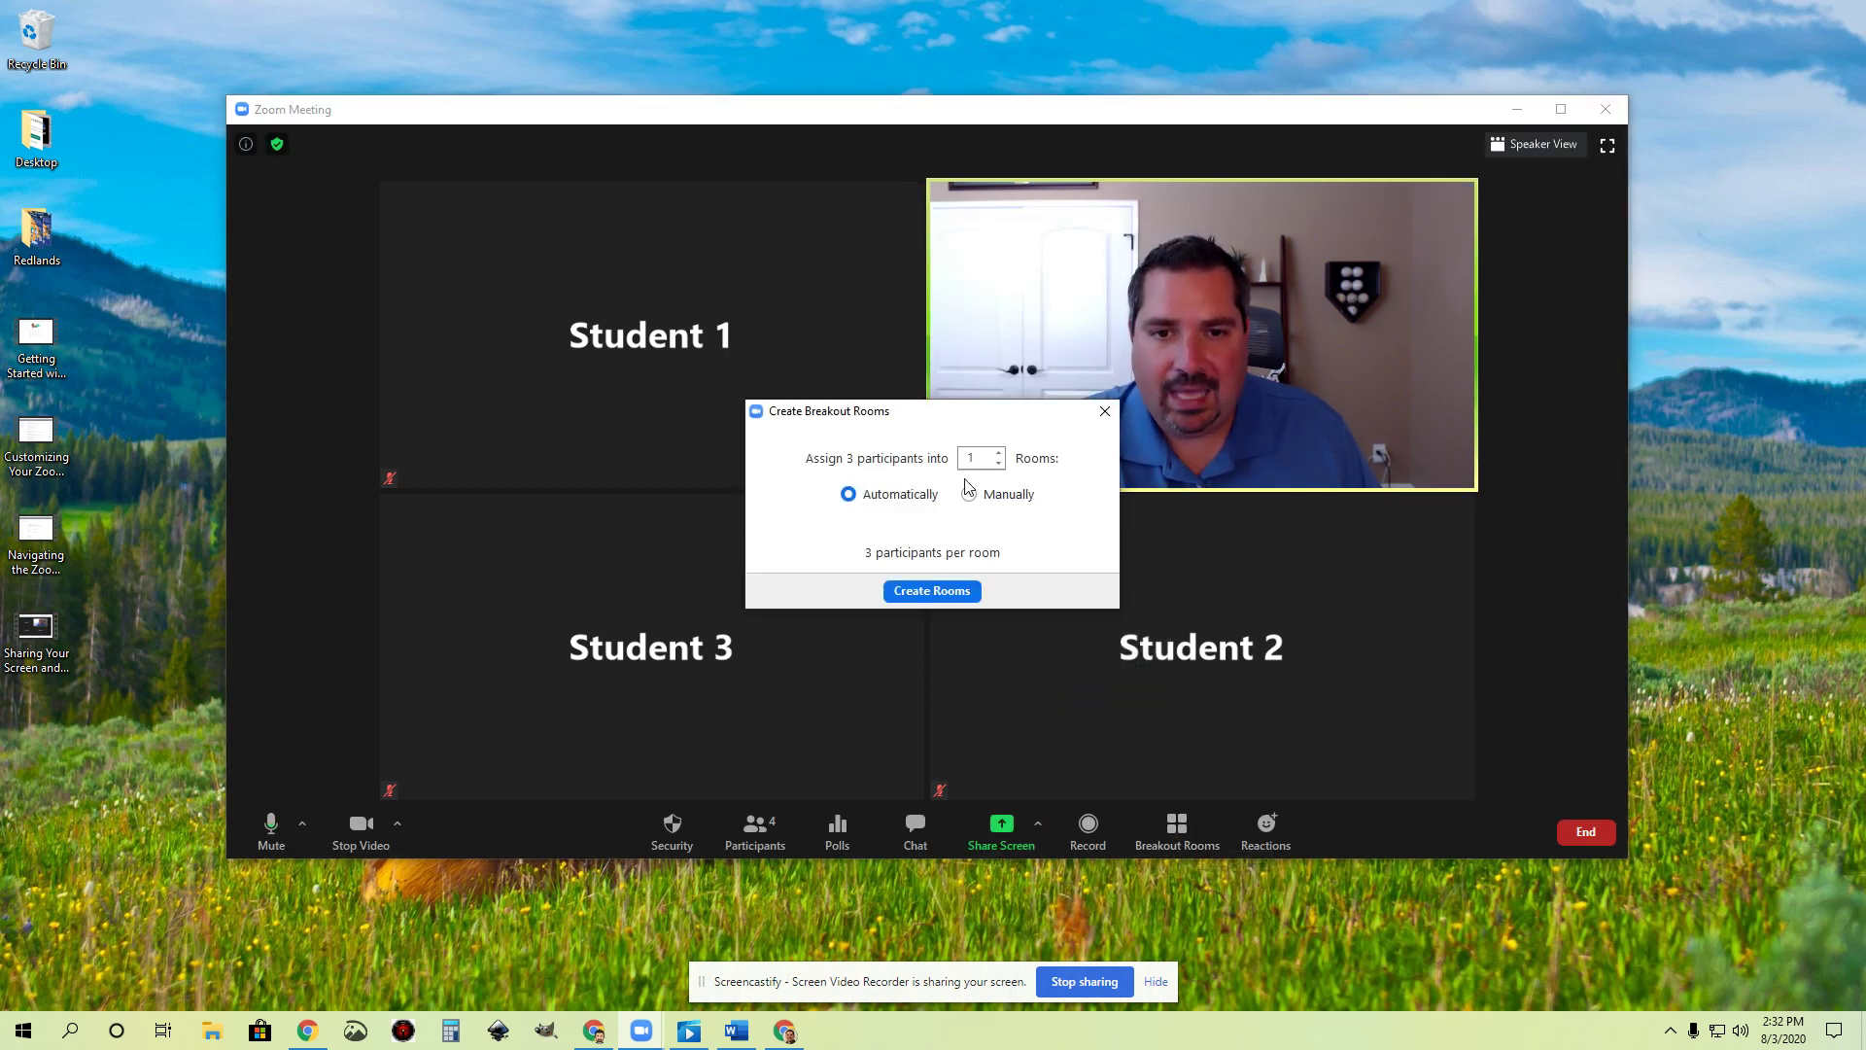
# - Create 2 breakout rooms with manual participant assignment
pyautogui.click(999, 453)
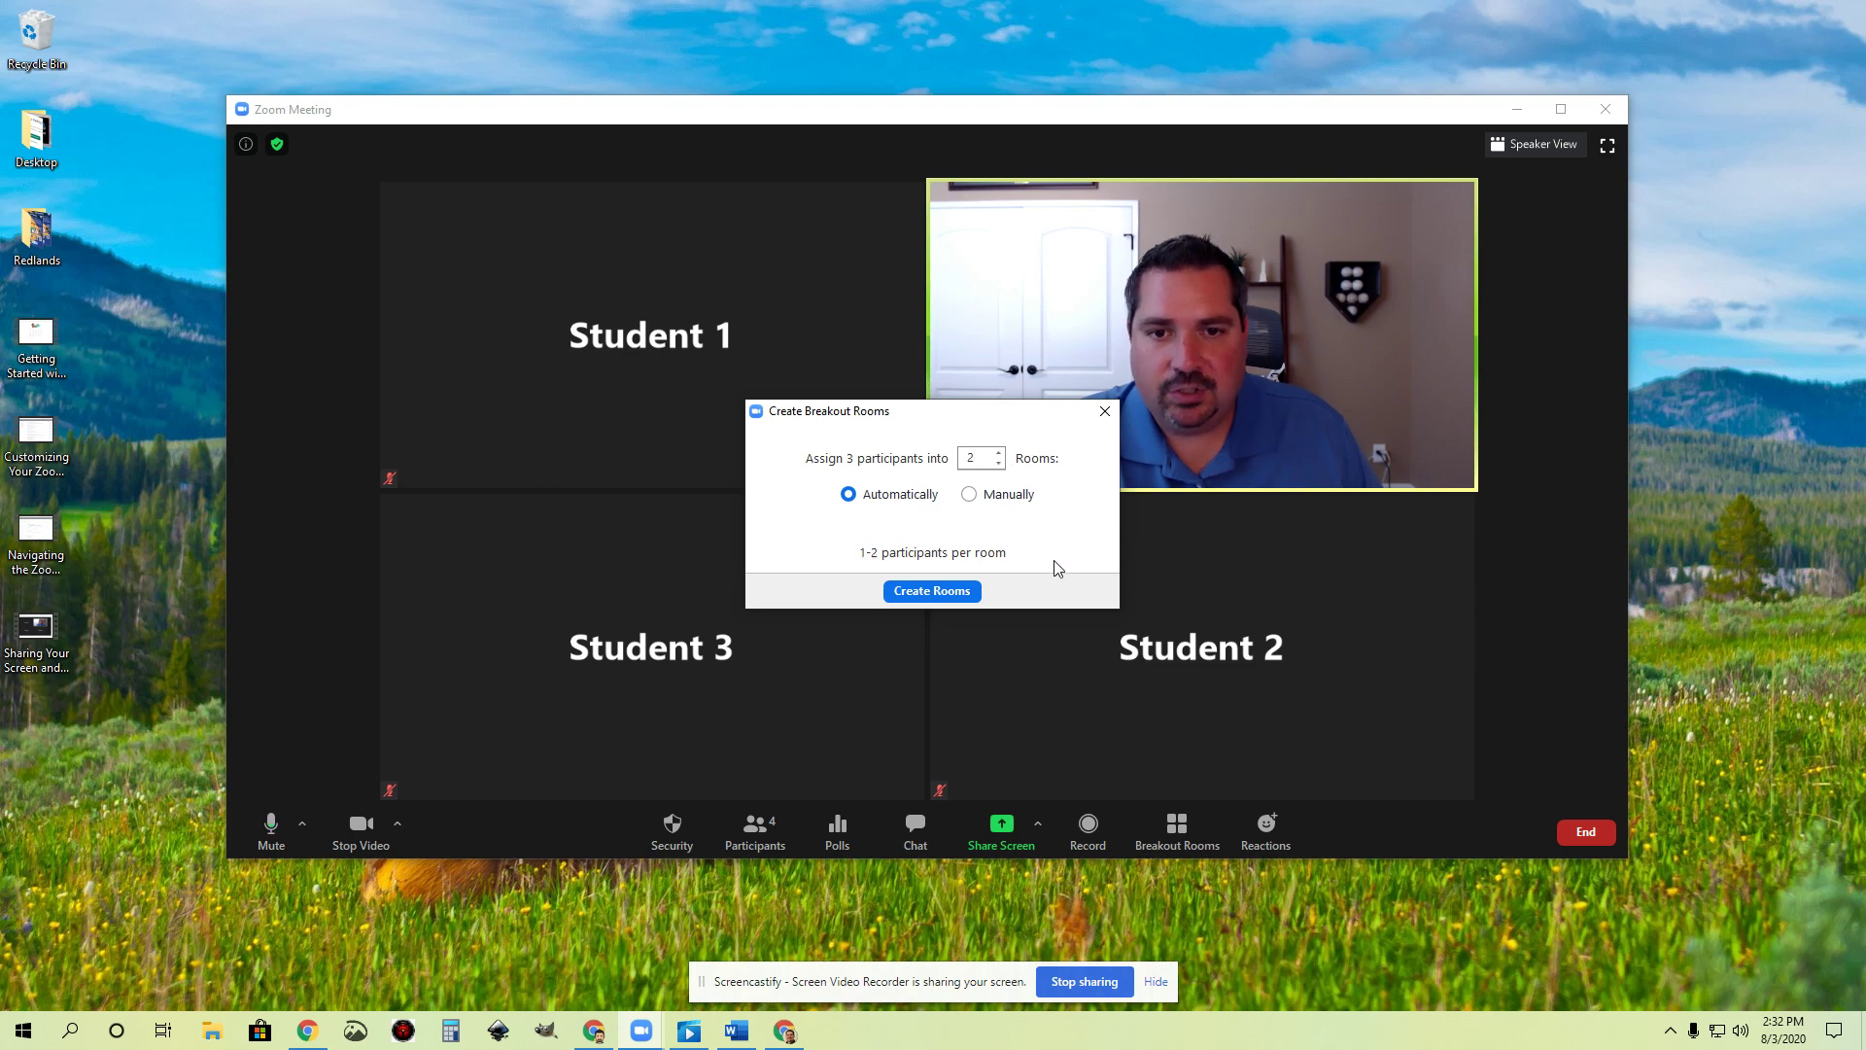
pyautogui.click(970, 496)
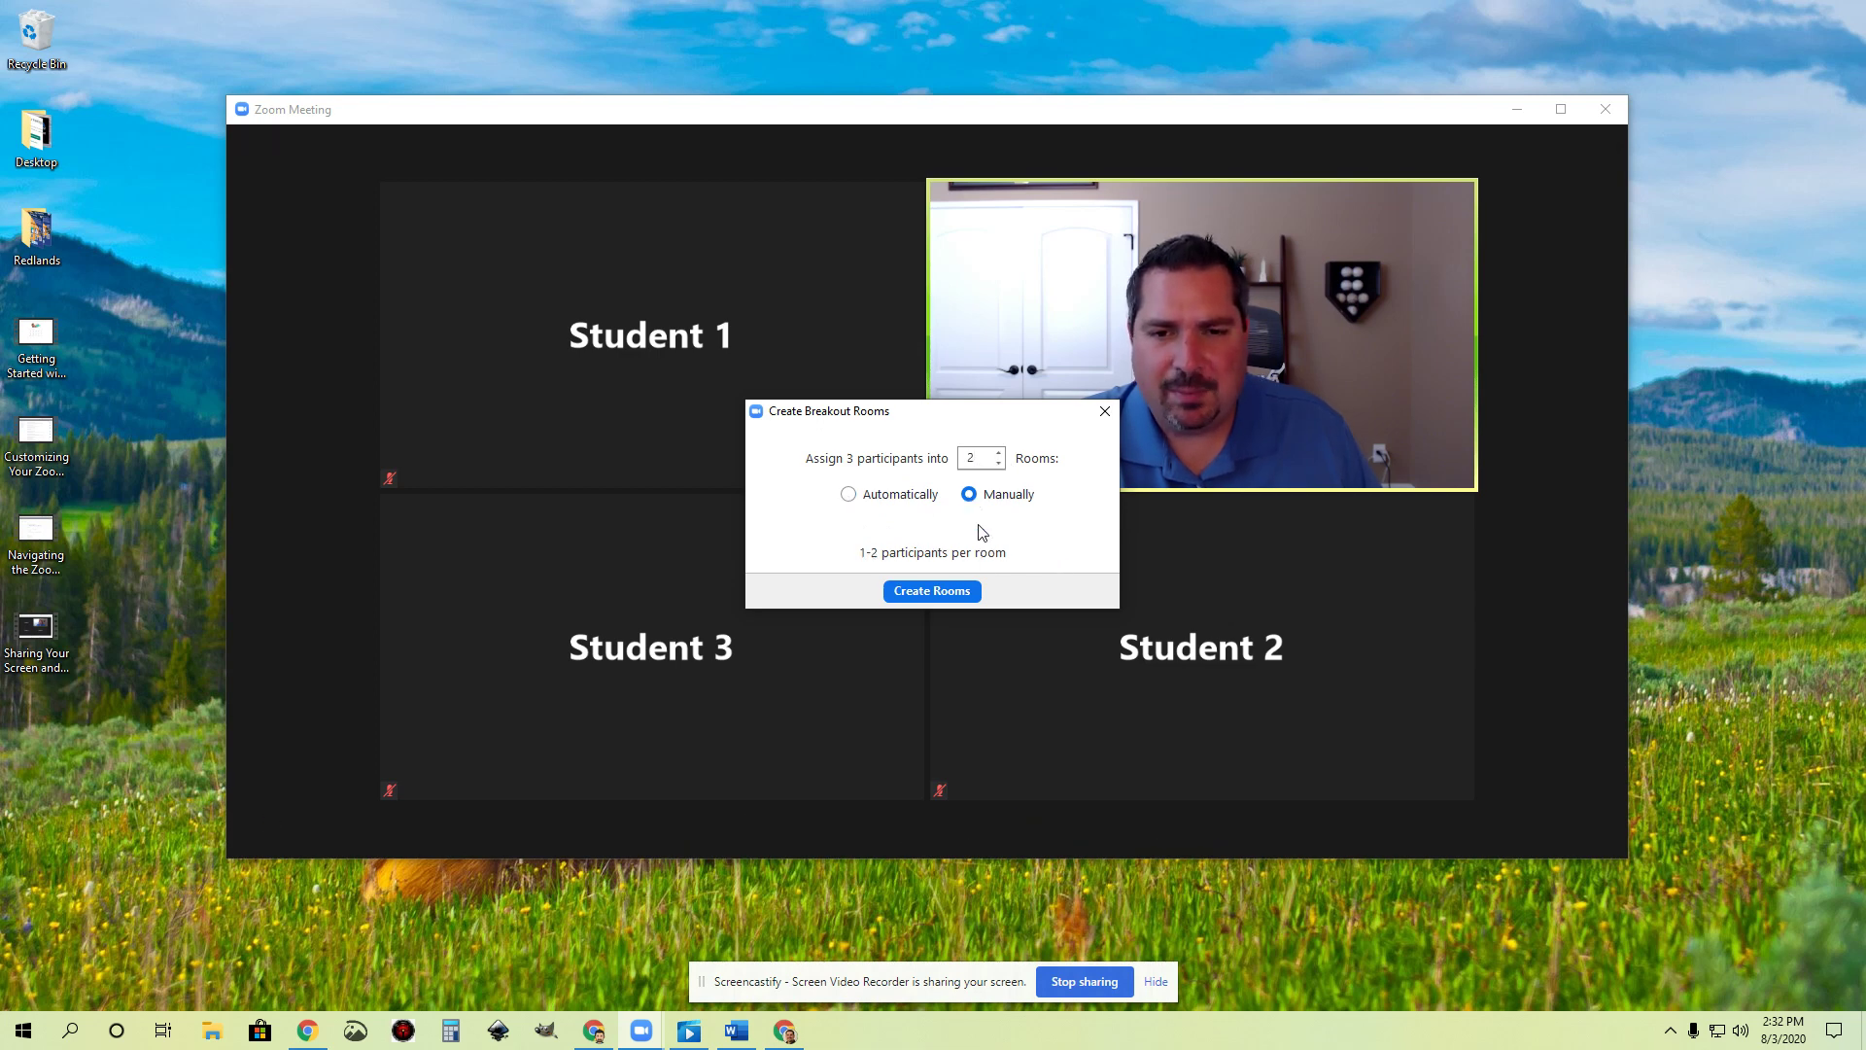
pyautogui.click(928, 595)
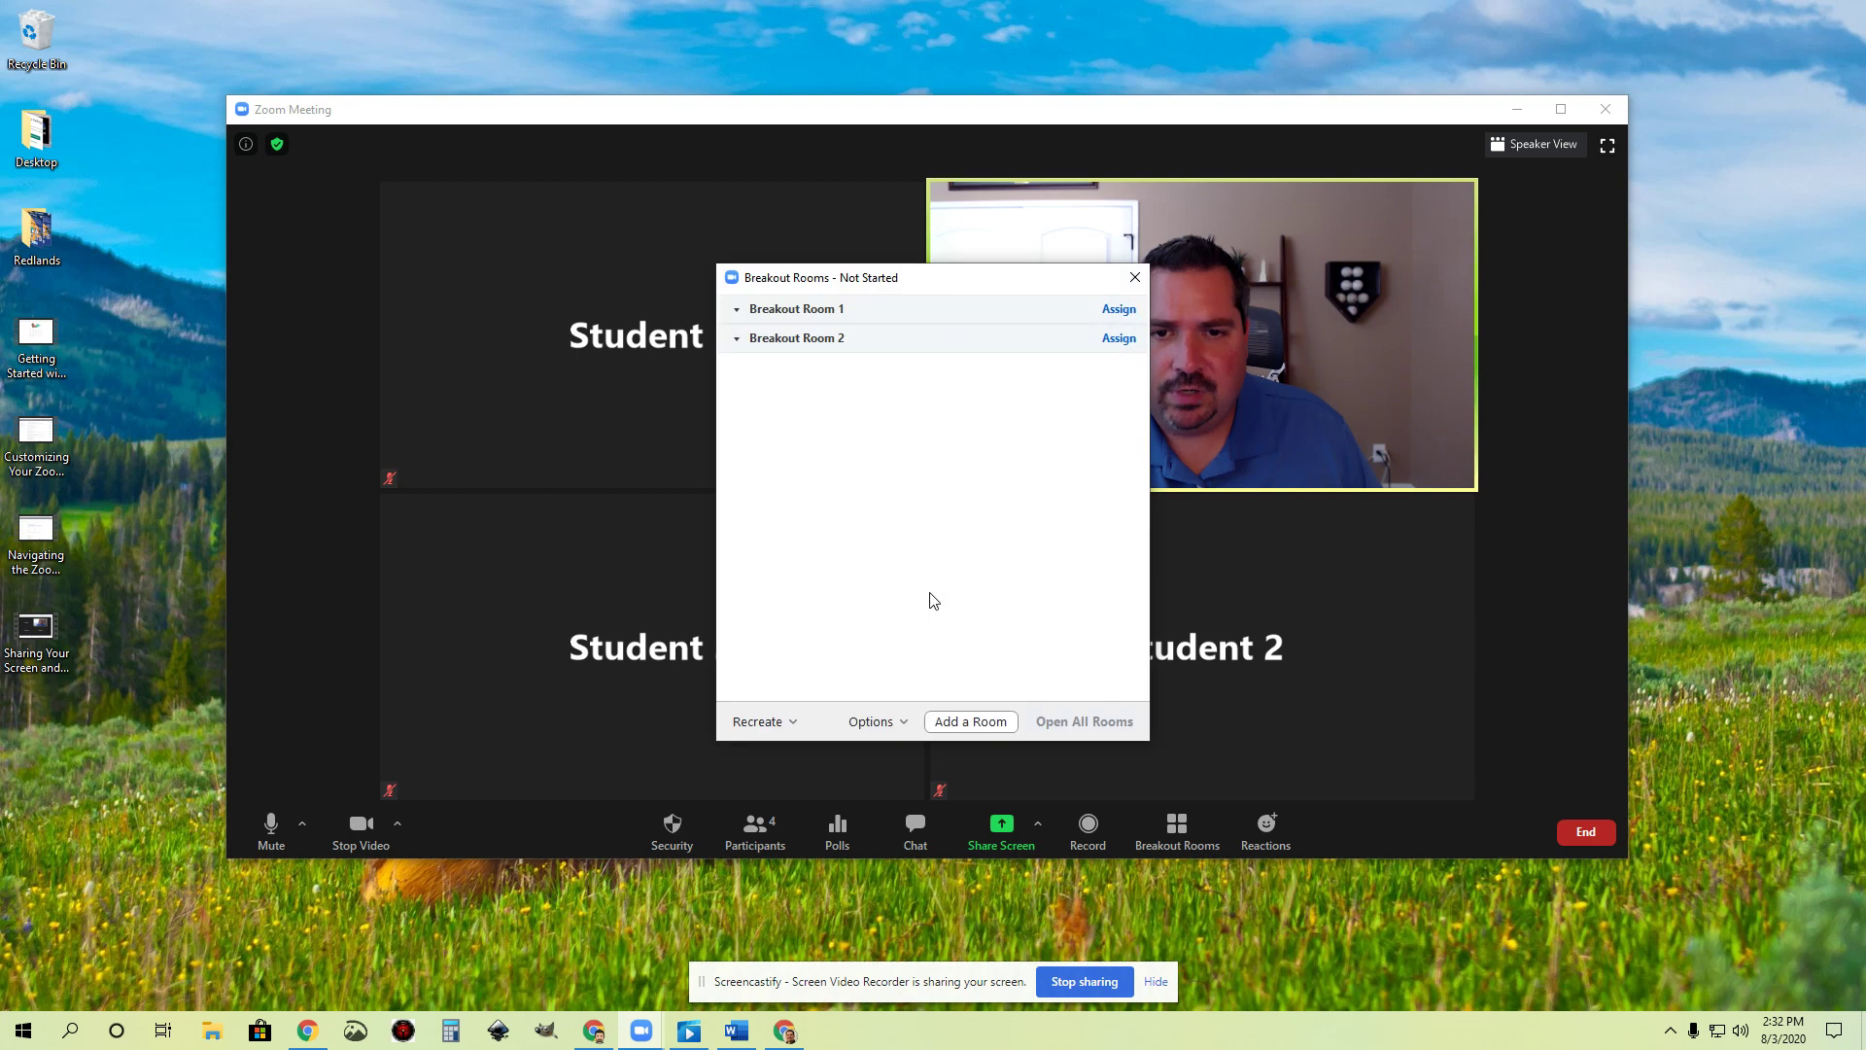
# - Collapse both new rooms and preview Room 1's assign list without assigning anyone
pyautogui.click(737, 309)
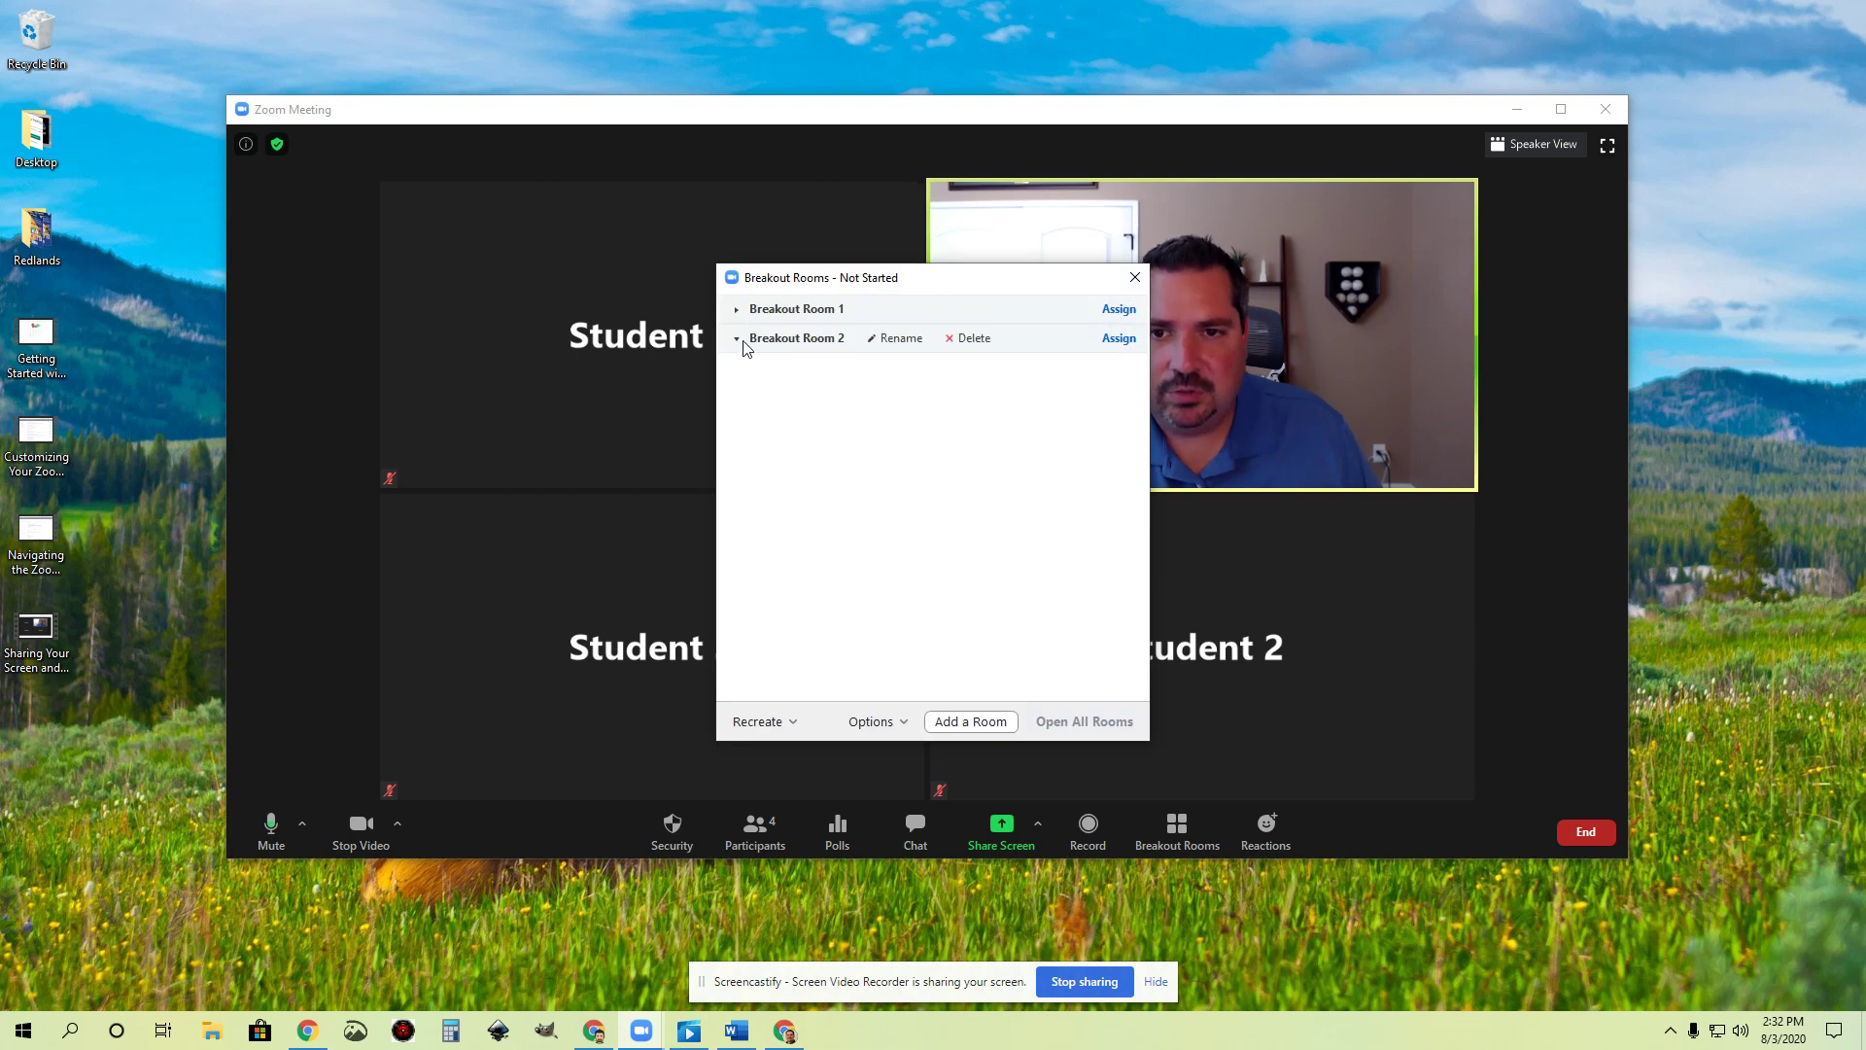
pyautogui.click(738, 340)
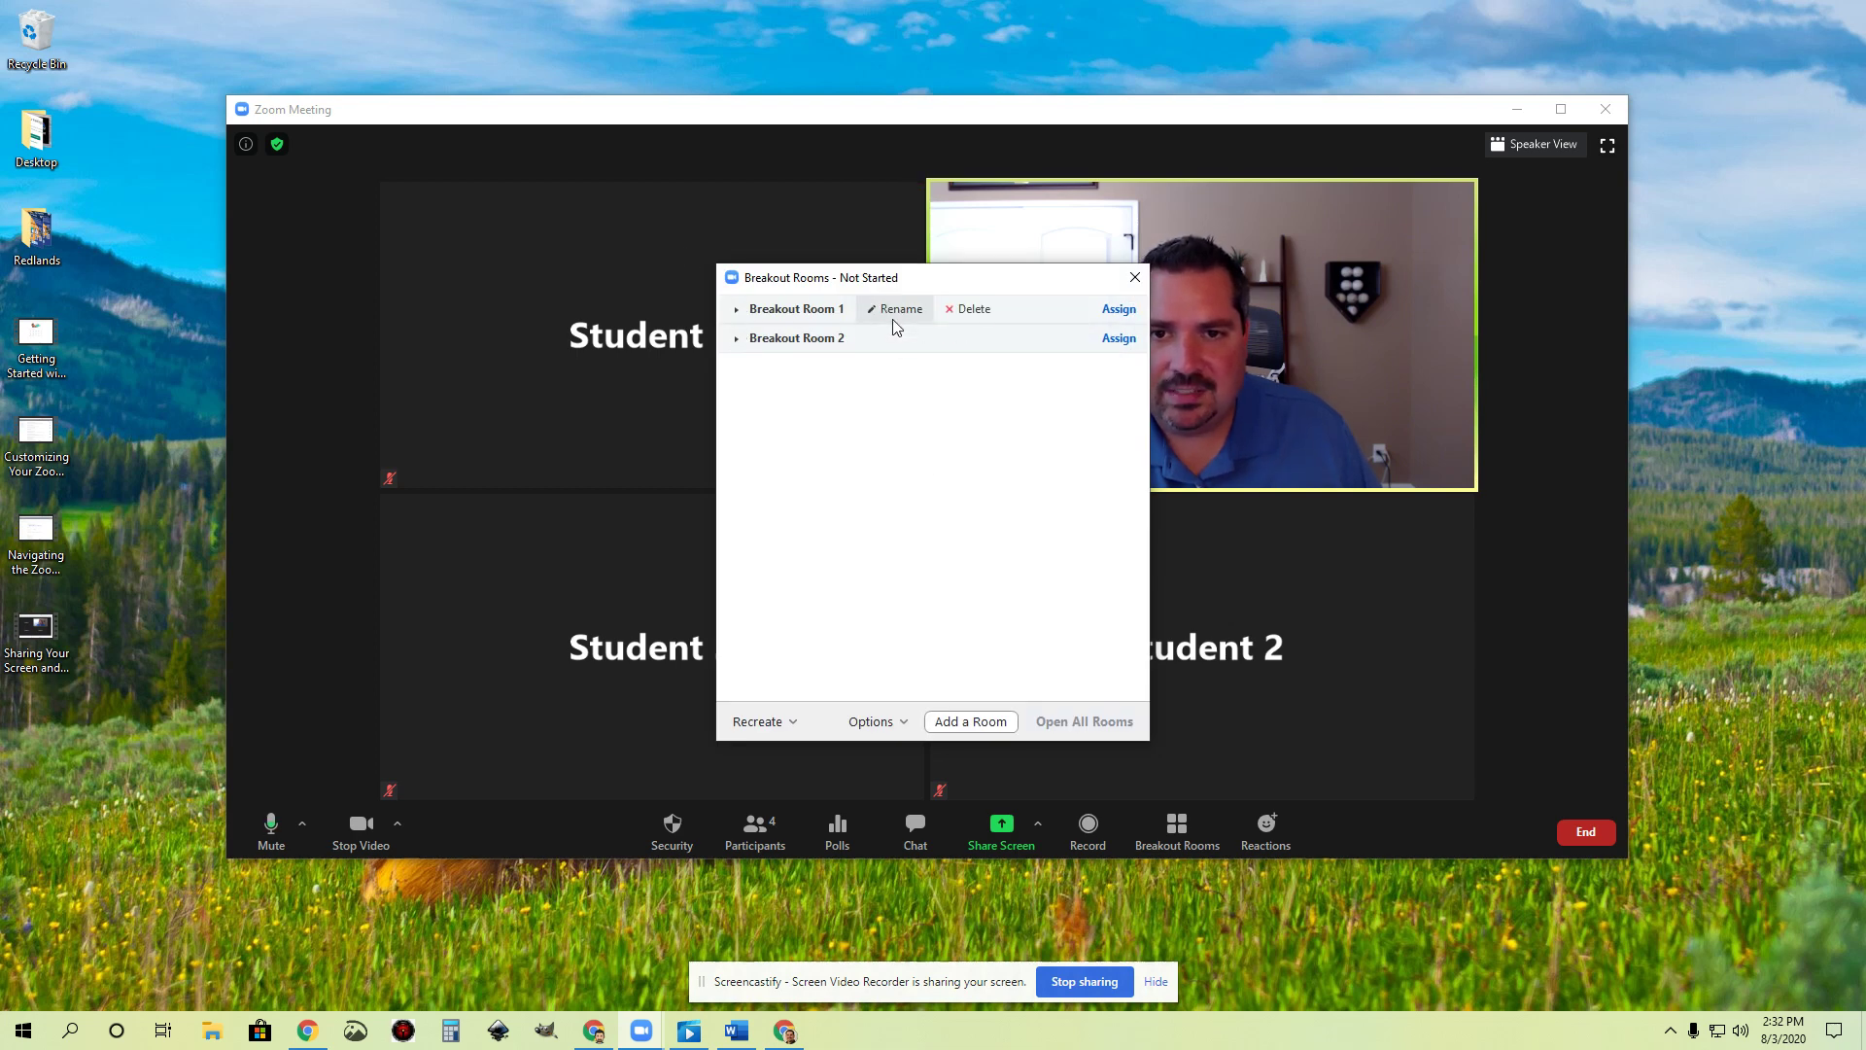
pyautogui.click(1118, 310)
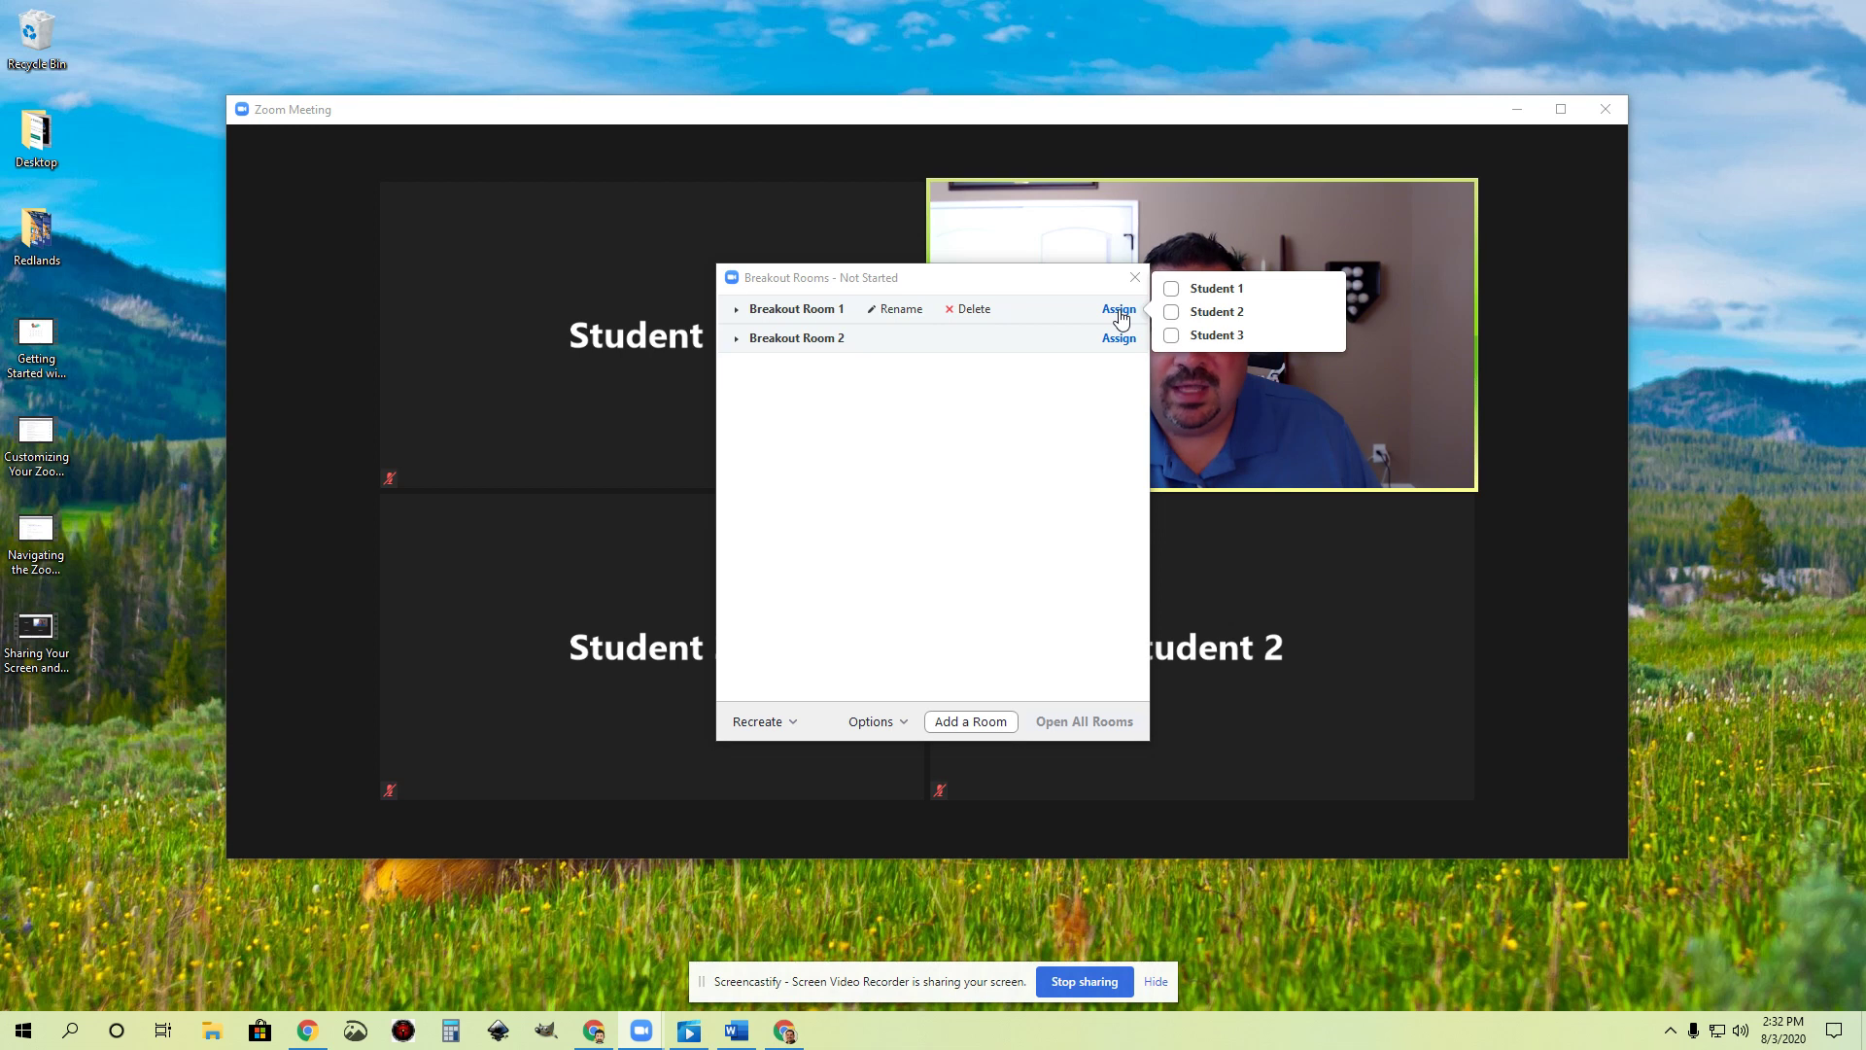
pyautogui.click(1116, 412)
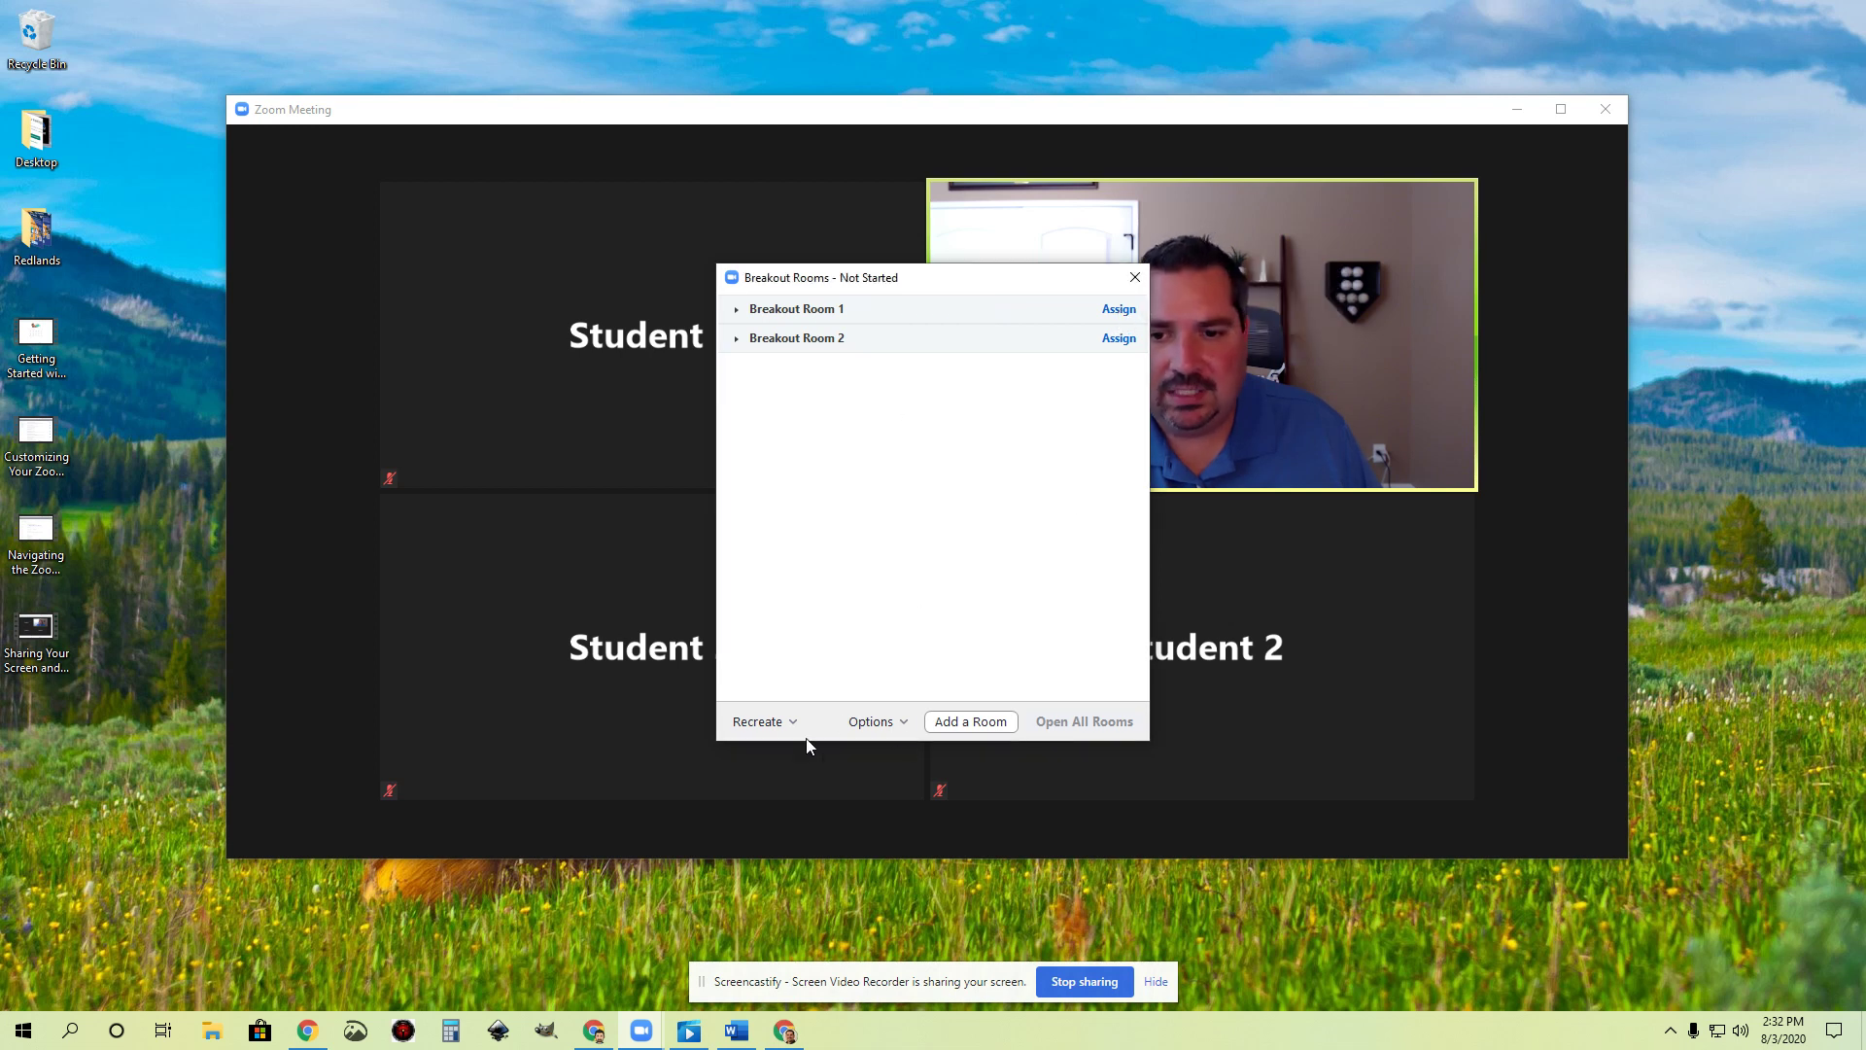